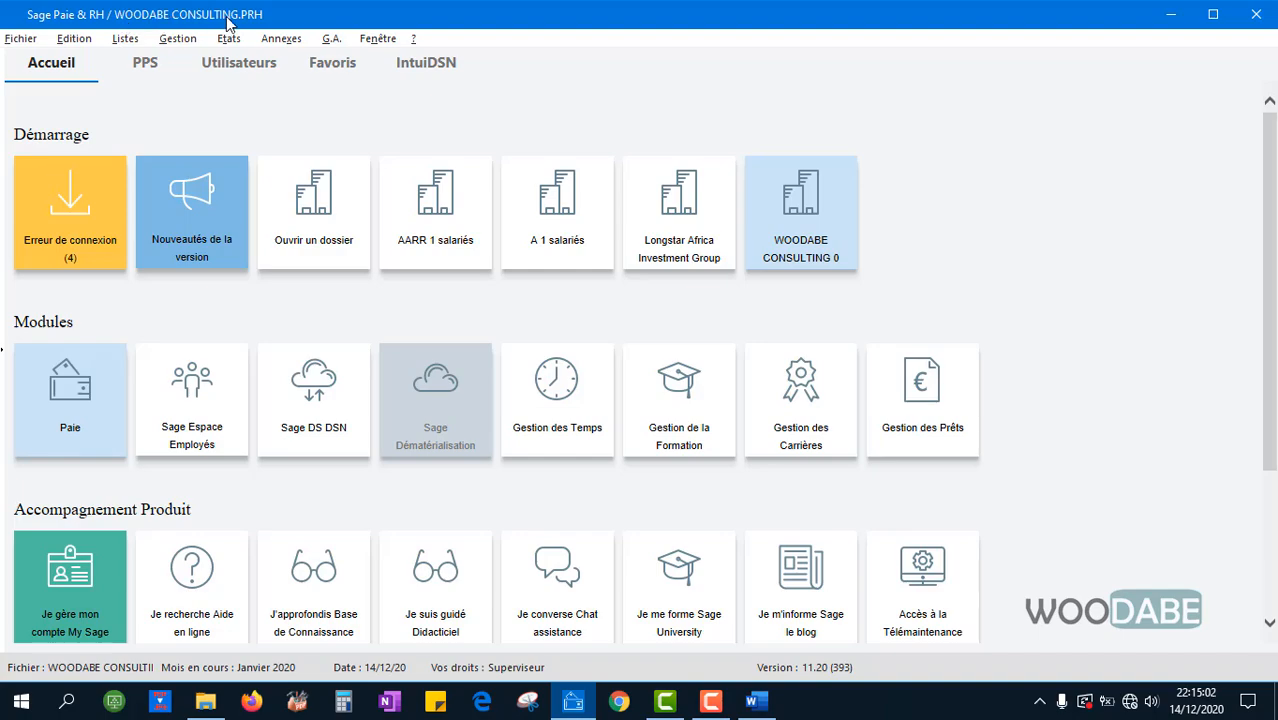
Open the Listes menu to reach reference lists such as Fiches de personnel
click(124, 40)
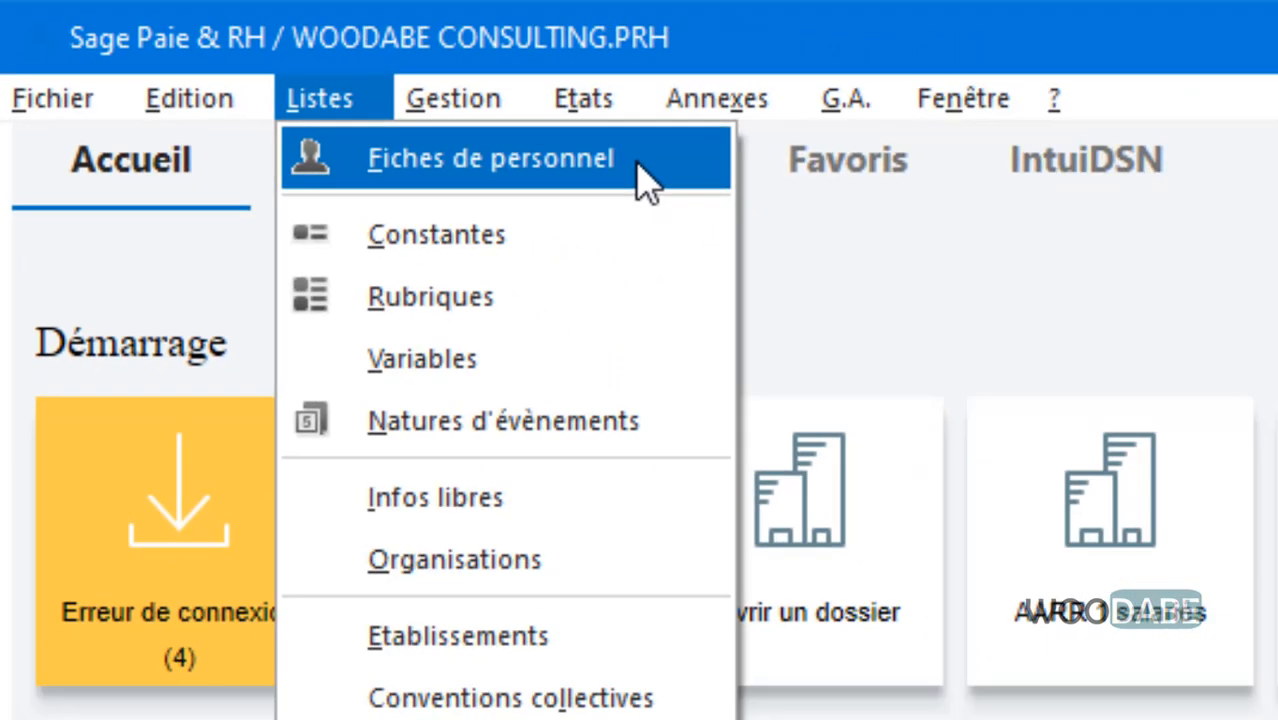
Open Fiches de personnel to show the empty Liste des salariés, and move the window aside
click(948, 258)
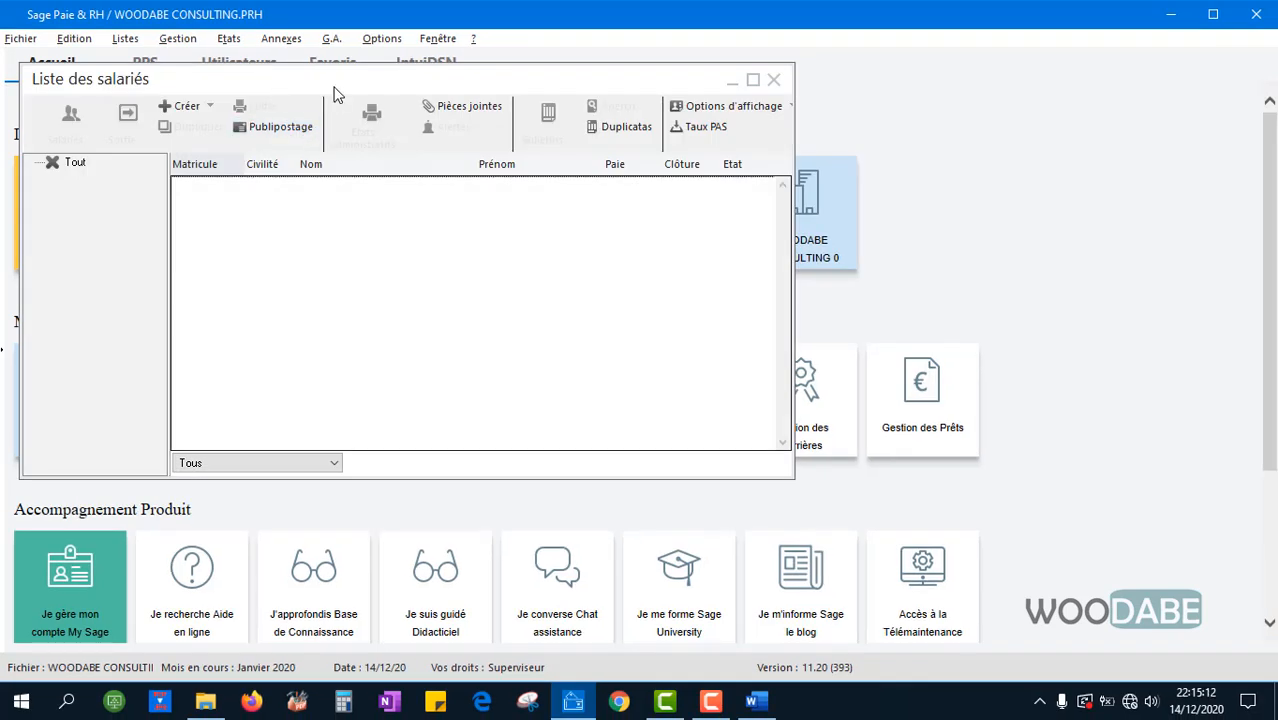
drag(337, 91, 430, 118)
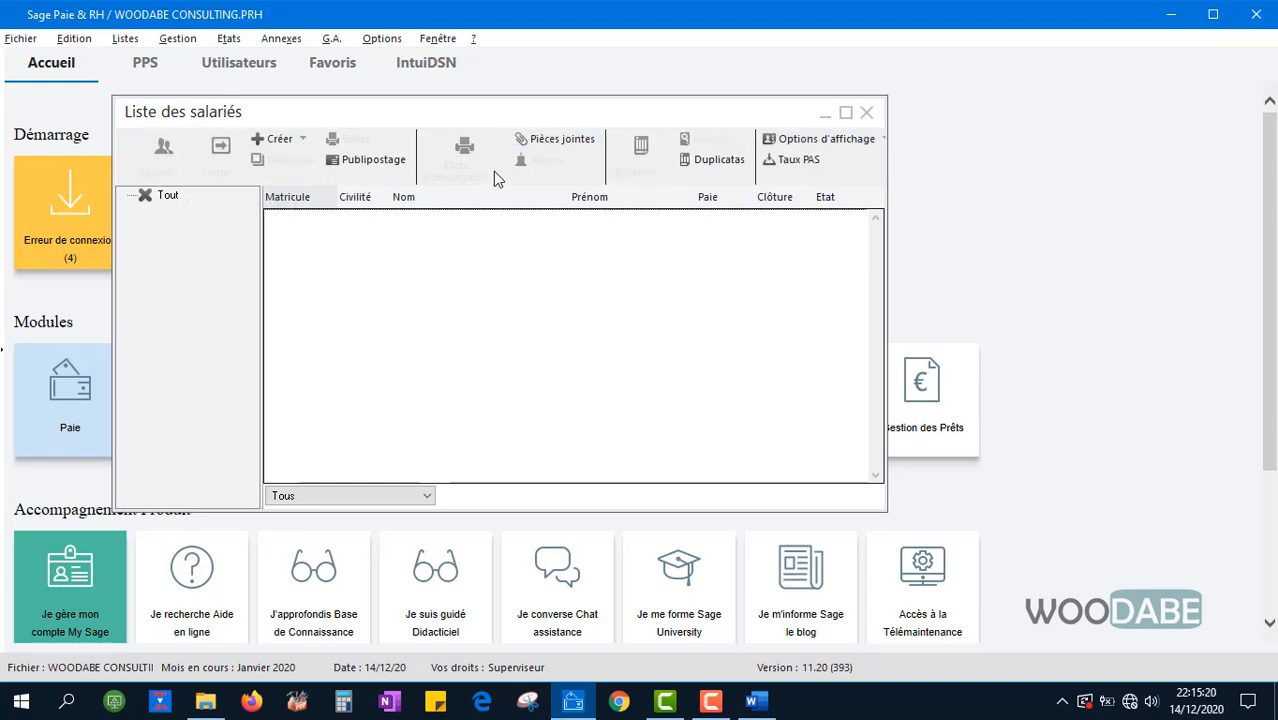
Create a new employee, opening a blank Gestion Salarié form on Etat civil beside the hiring sheet
click(262, 146)
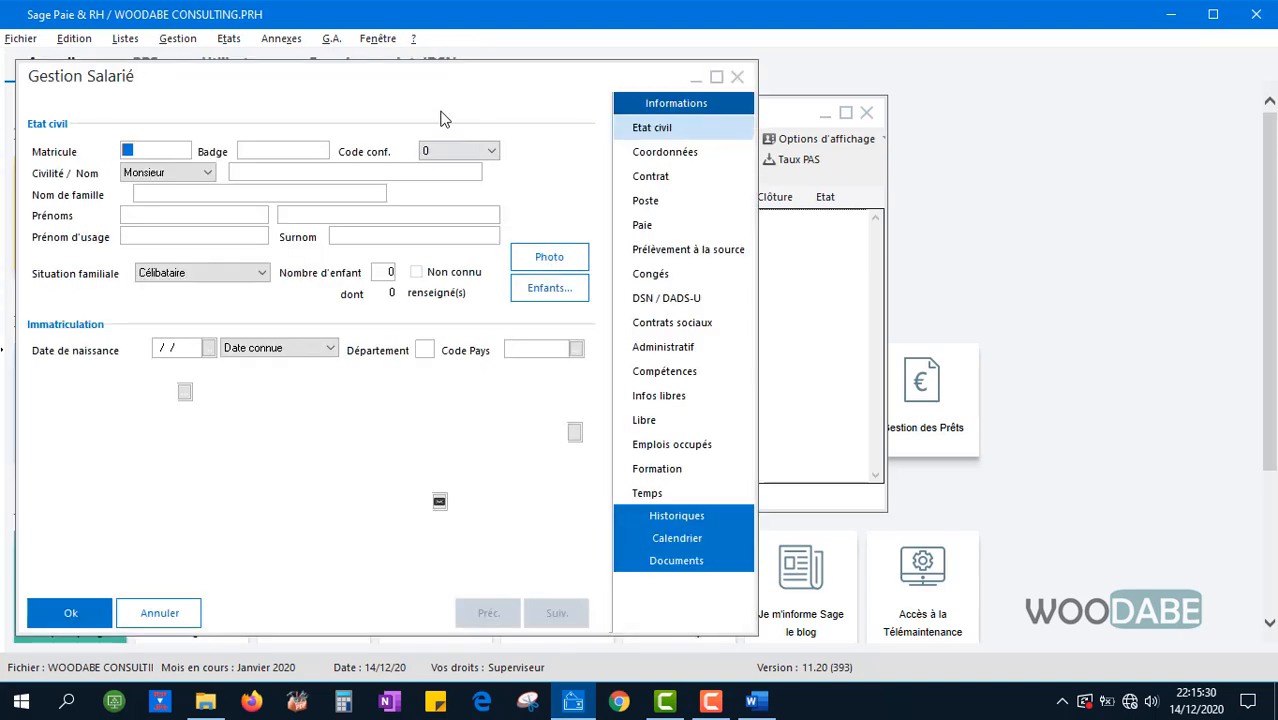
drag(416, 76, 445, 77)
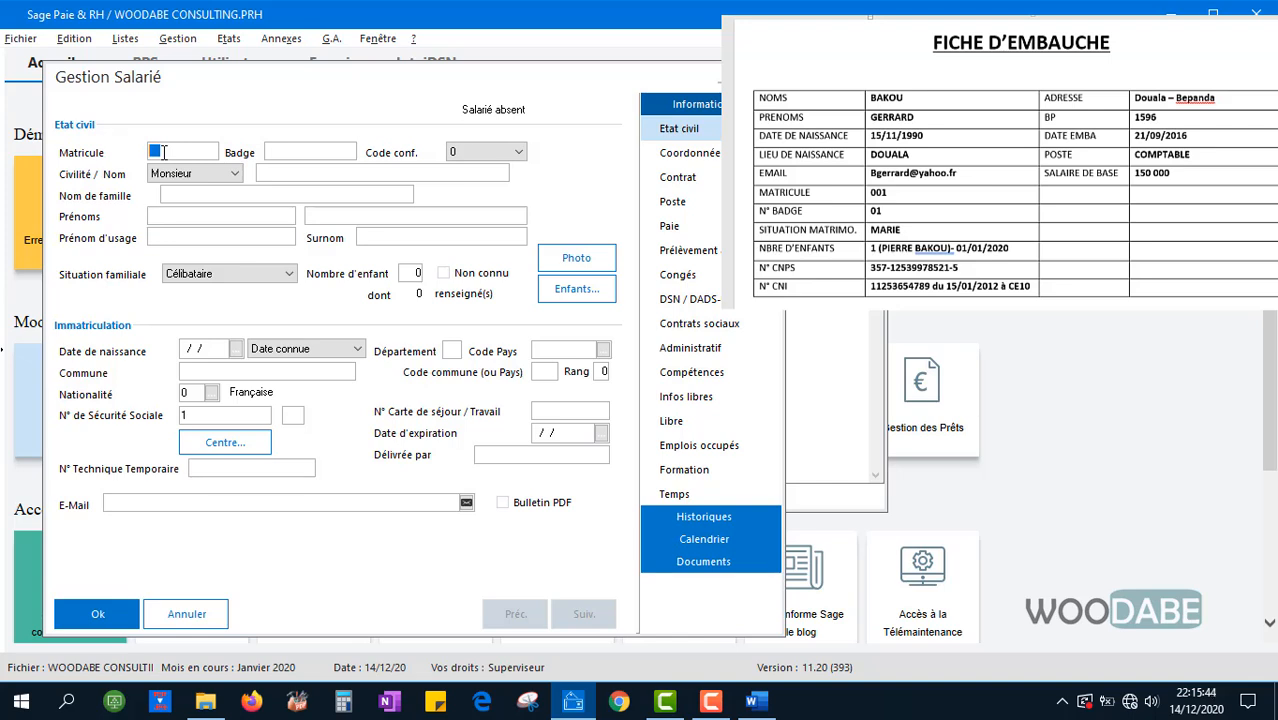
Enter registration number 001 and badge 01, keeping the title Monsieur
text(001)
key(Tab)
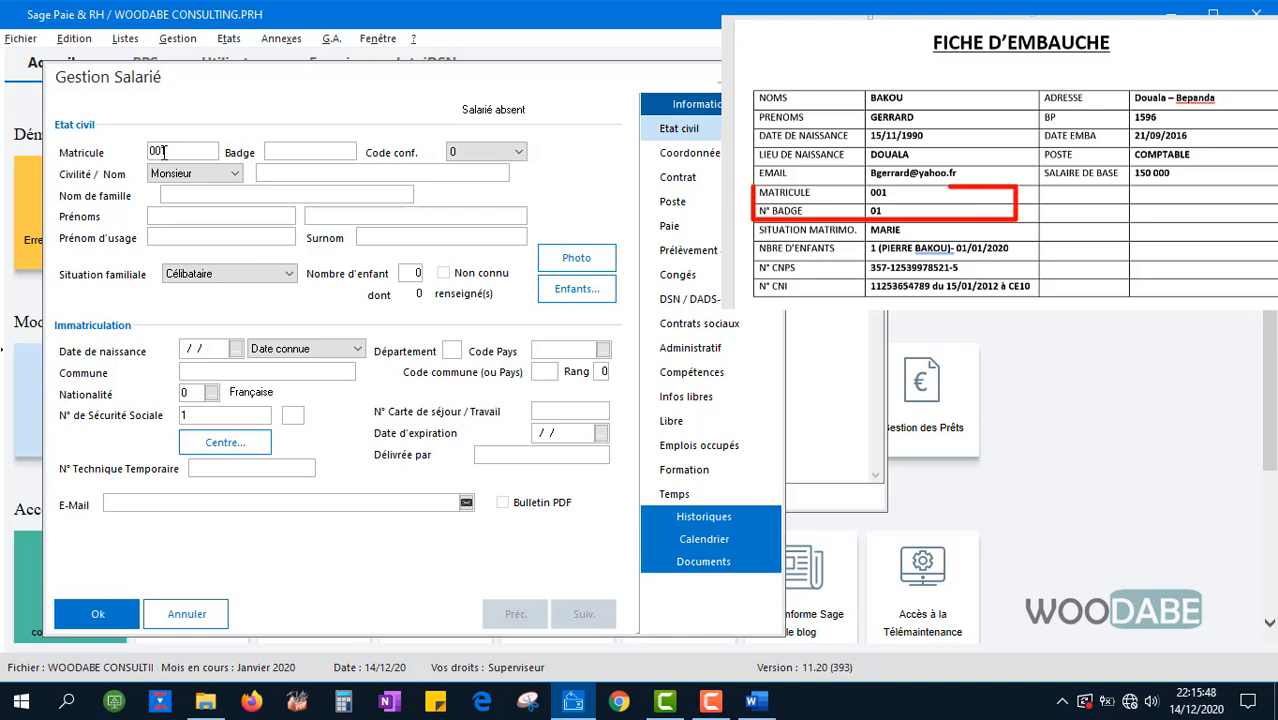
text(0)
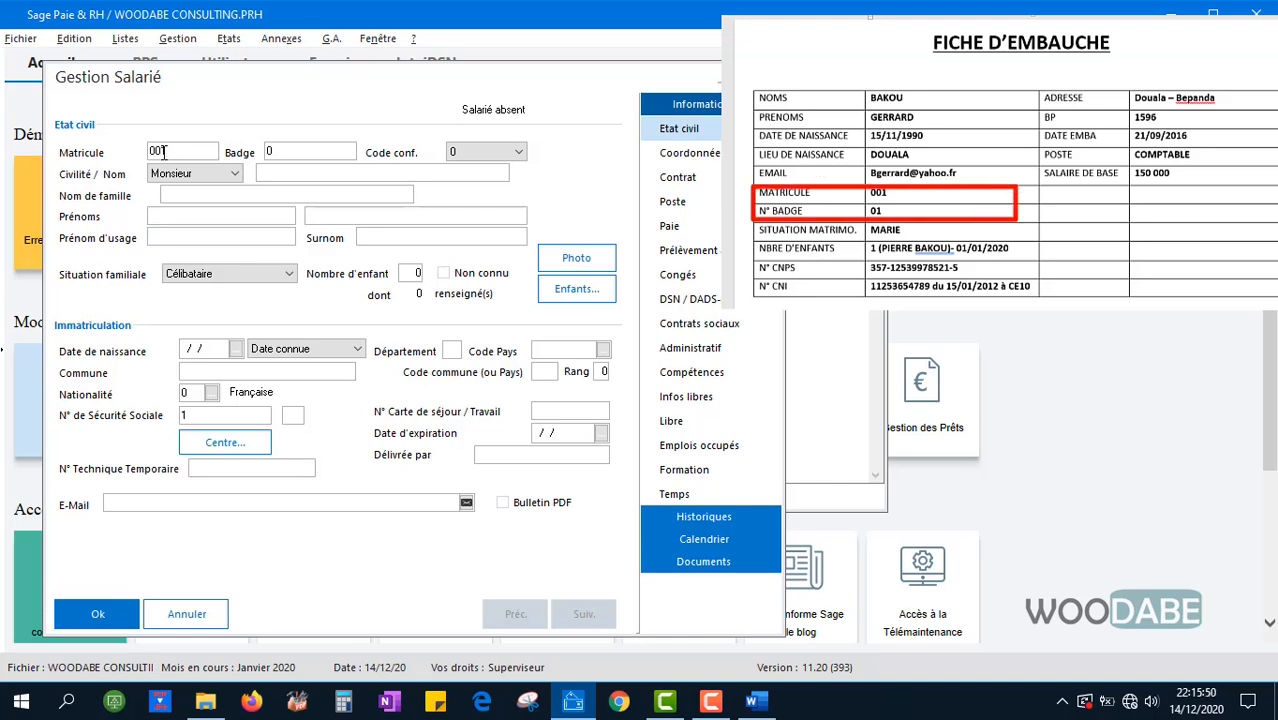
text(1)
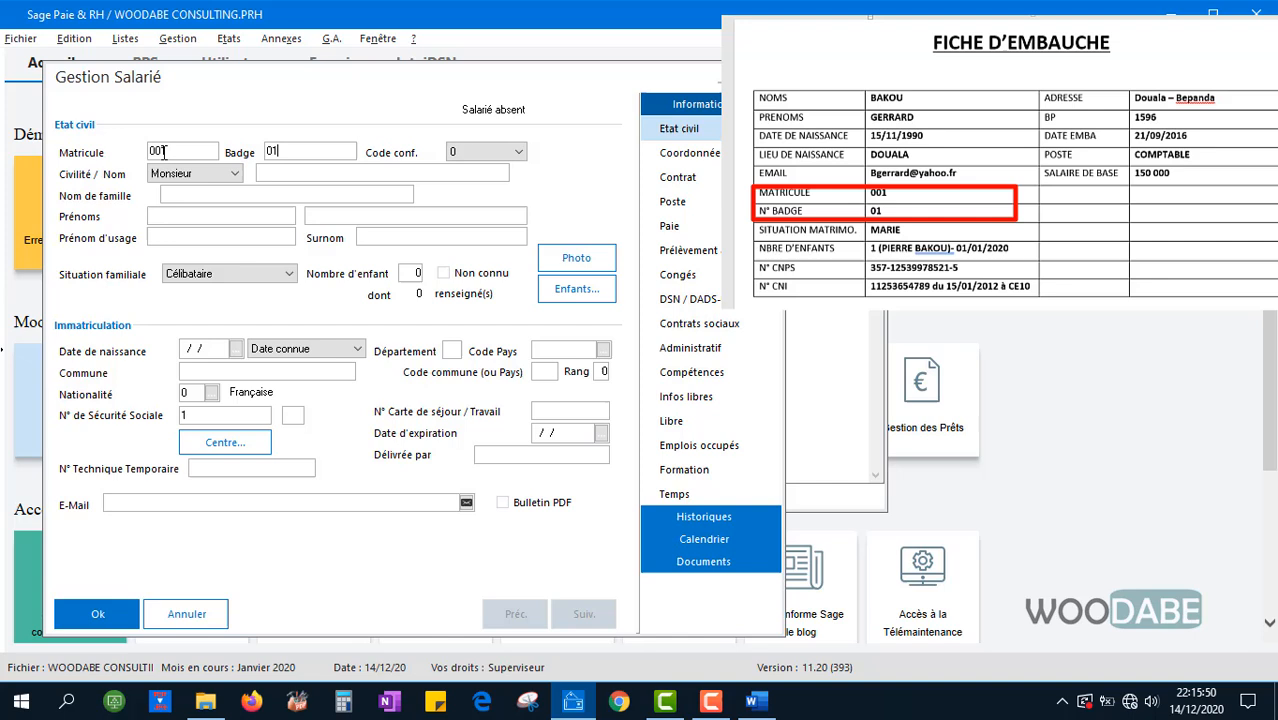
click(238, 173)
click(238, 173)
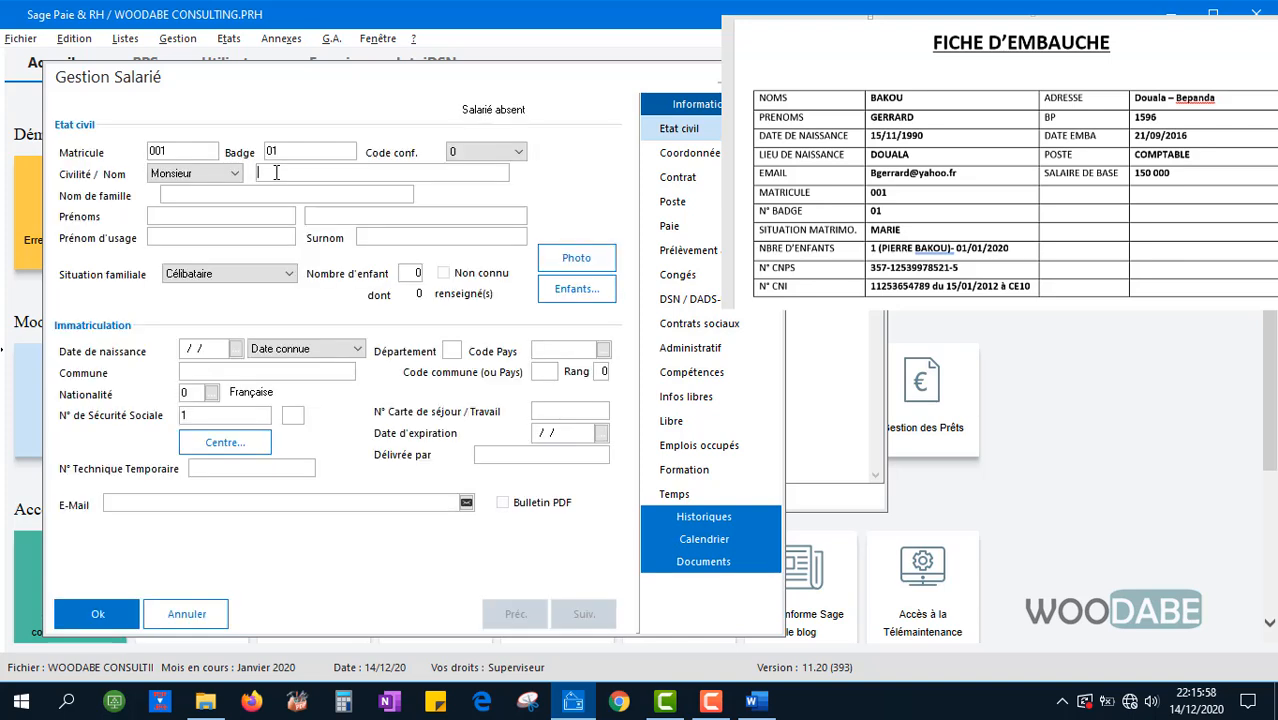
Enter the employee's surname and first names from the hiring sheet
click(276, 172)
key(Tab)
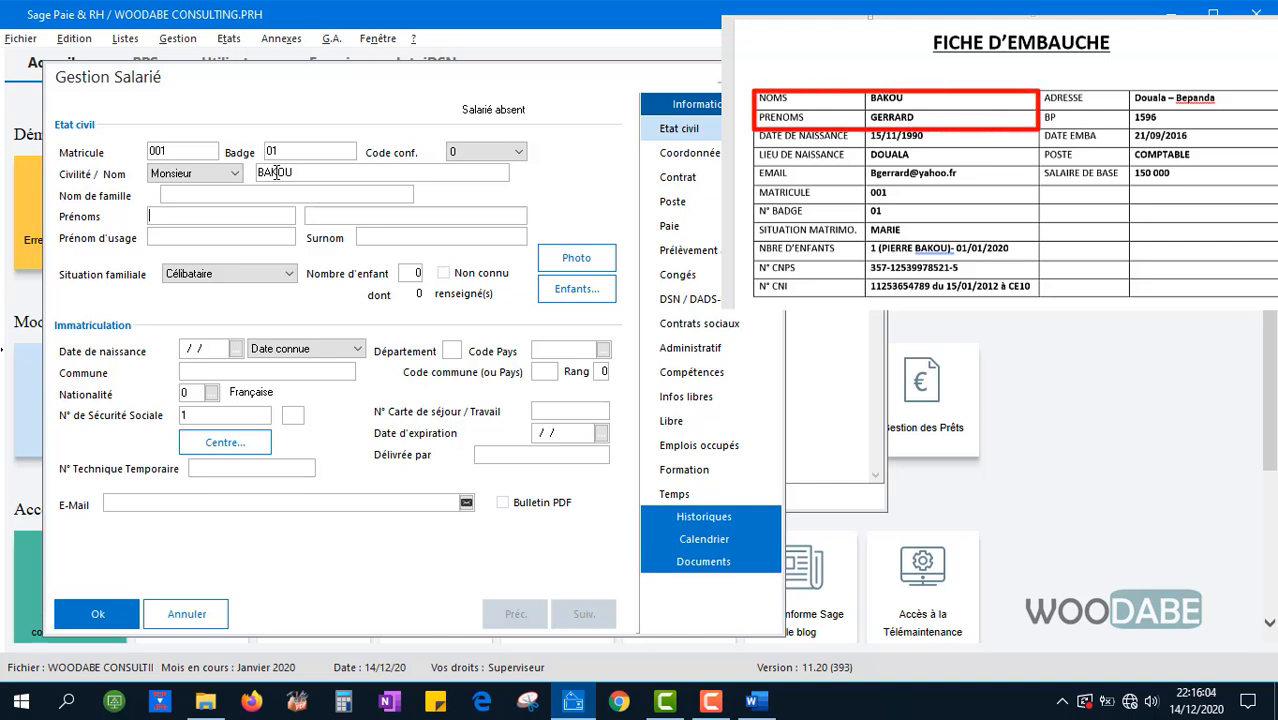
key(Tab)
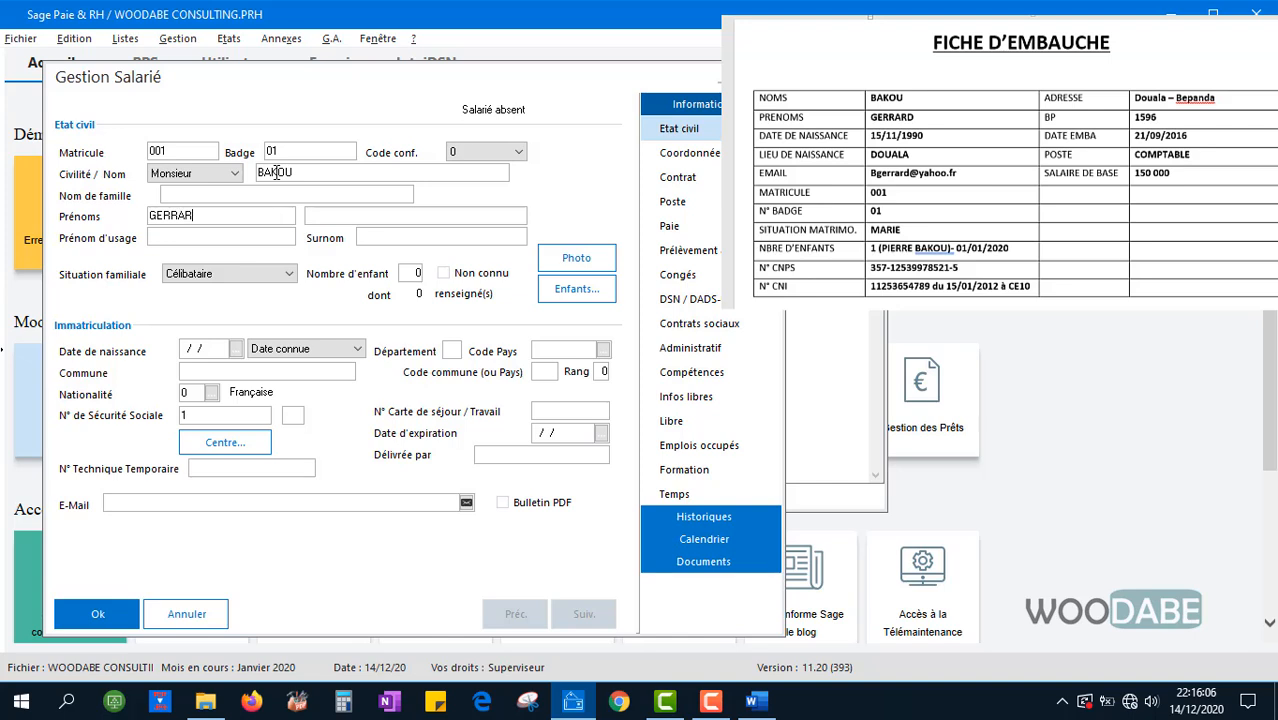
key(Tab)
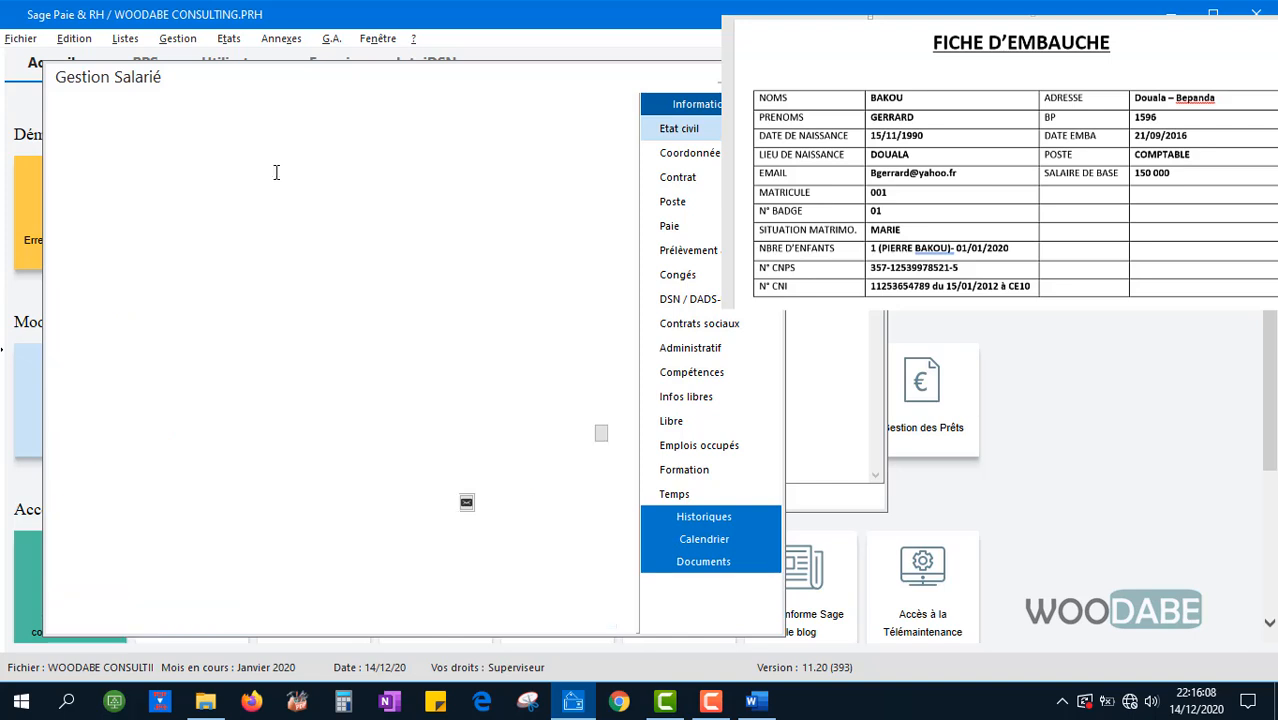
key(Tab)
key(Tab)
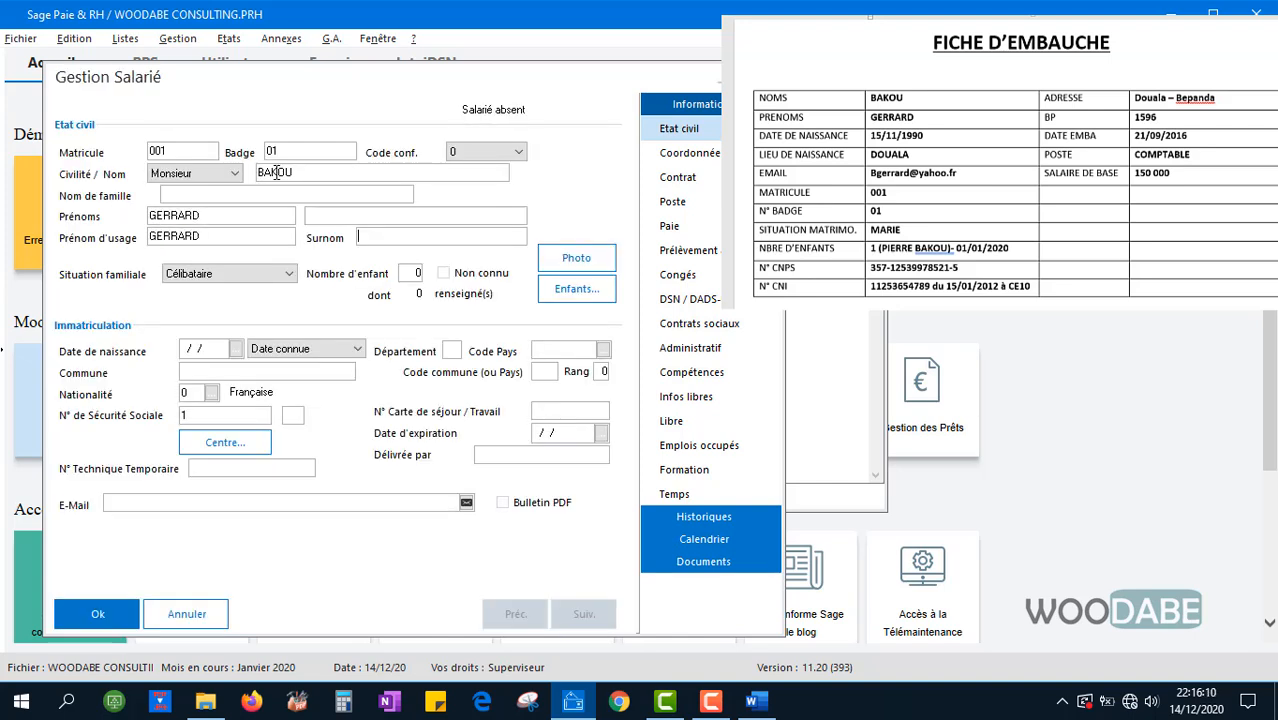
Set the family status to Marié(e)
click(274, 273)
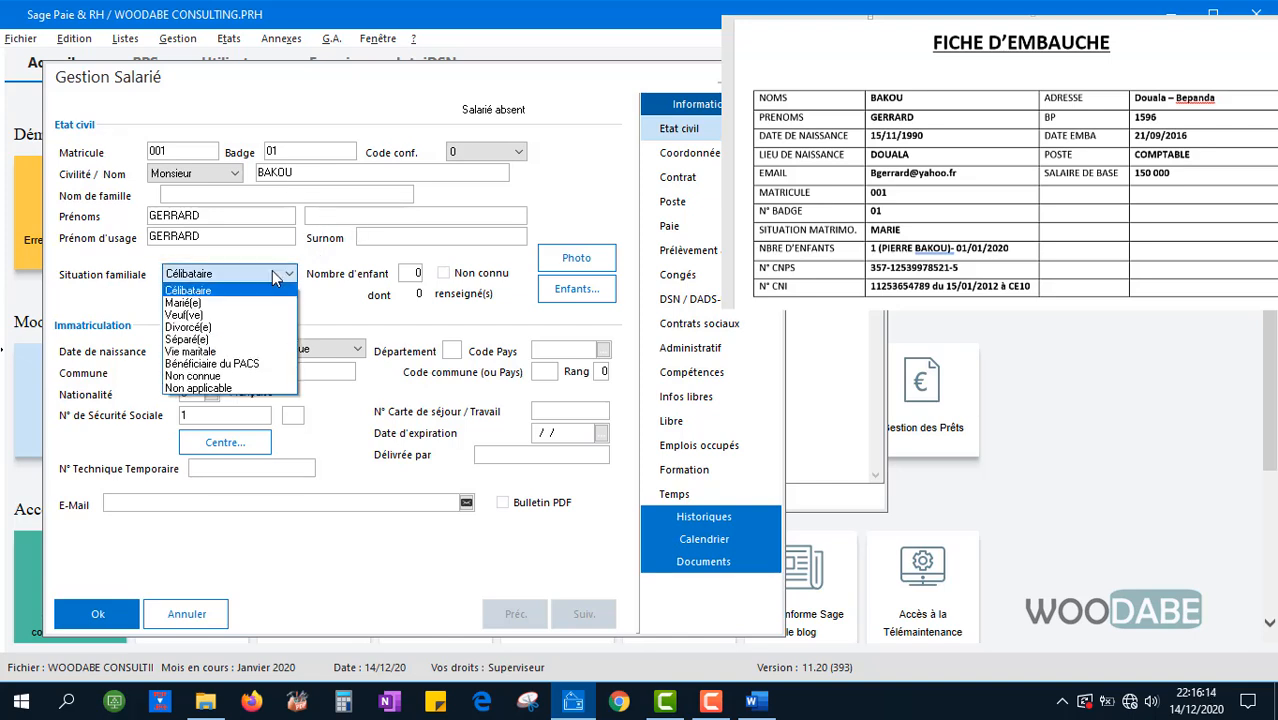
click(253, 298)
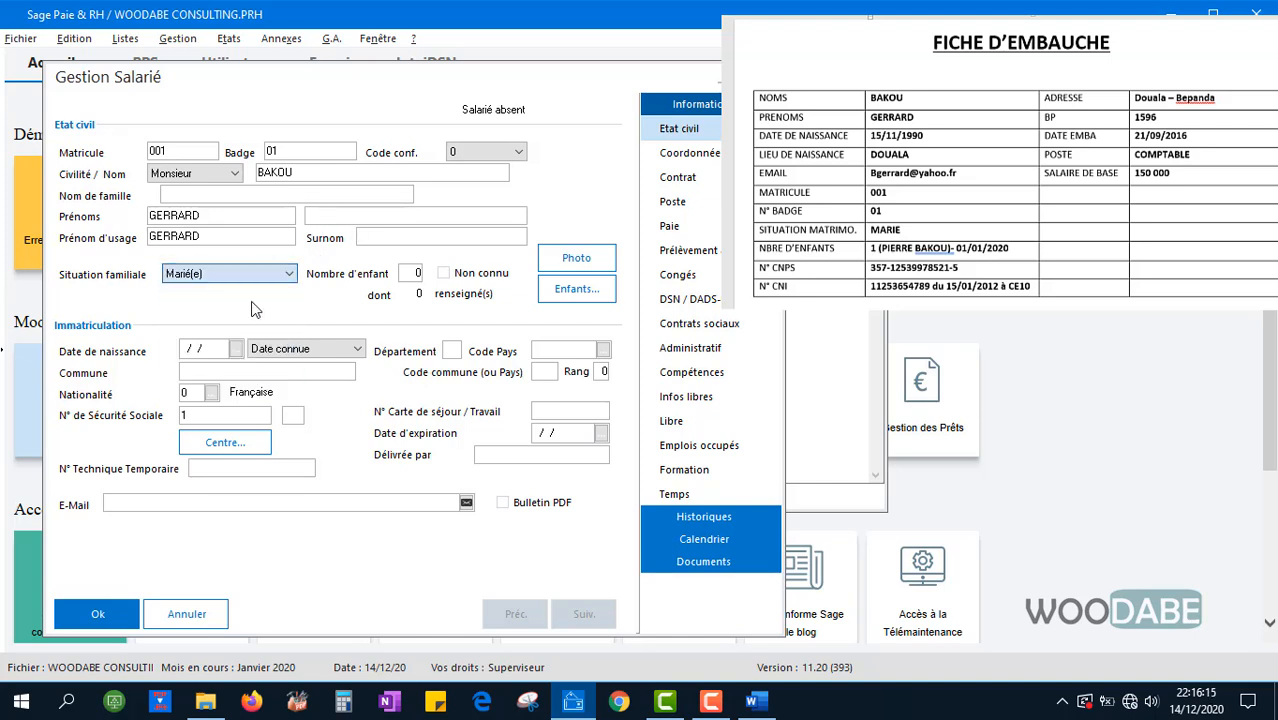
click(413, 274)
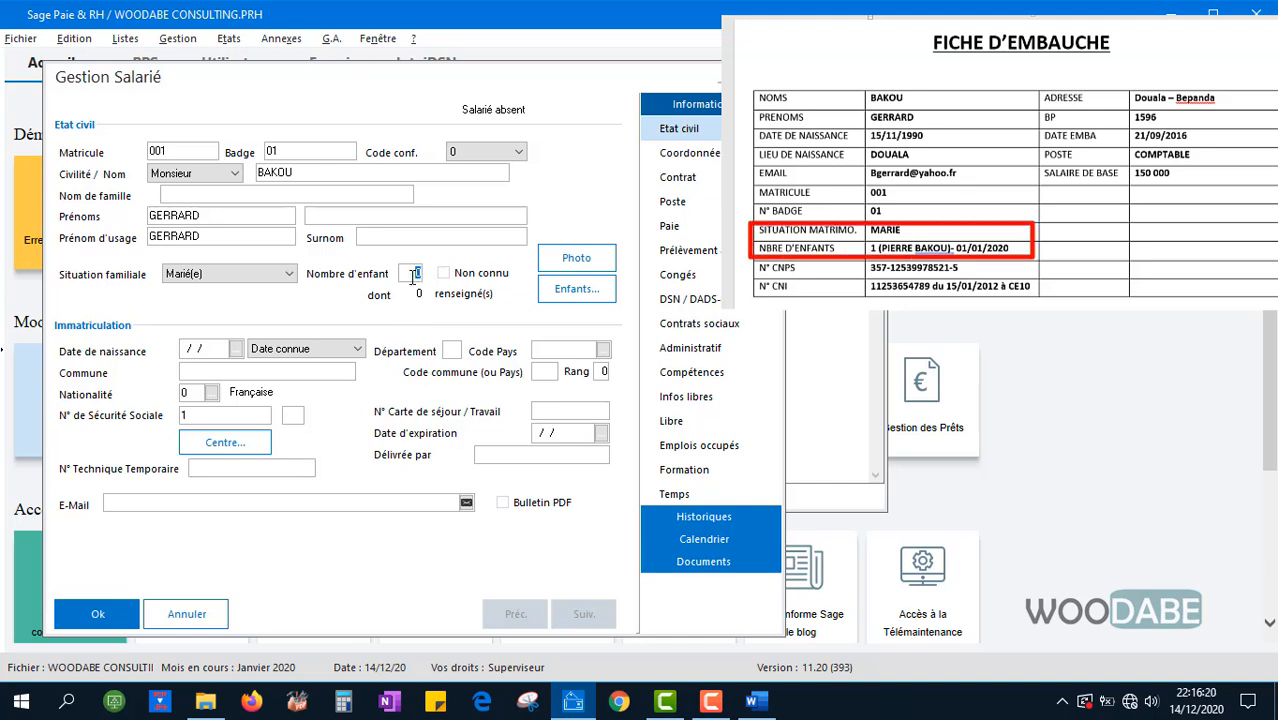
Add one dependent child born 01/01/20 in the Enfants list, bringing the children count to 1
click(570, 302)
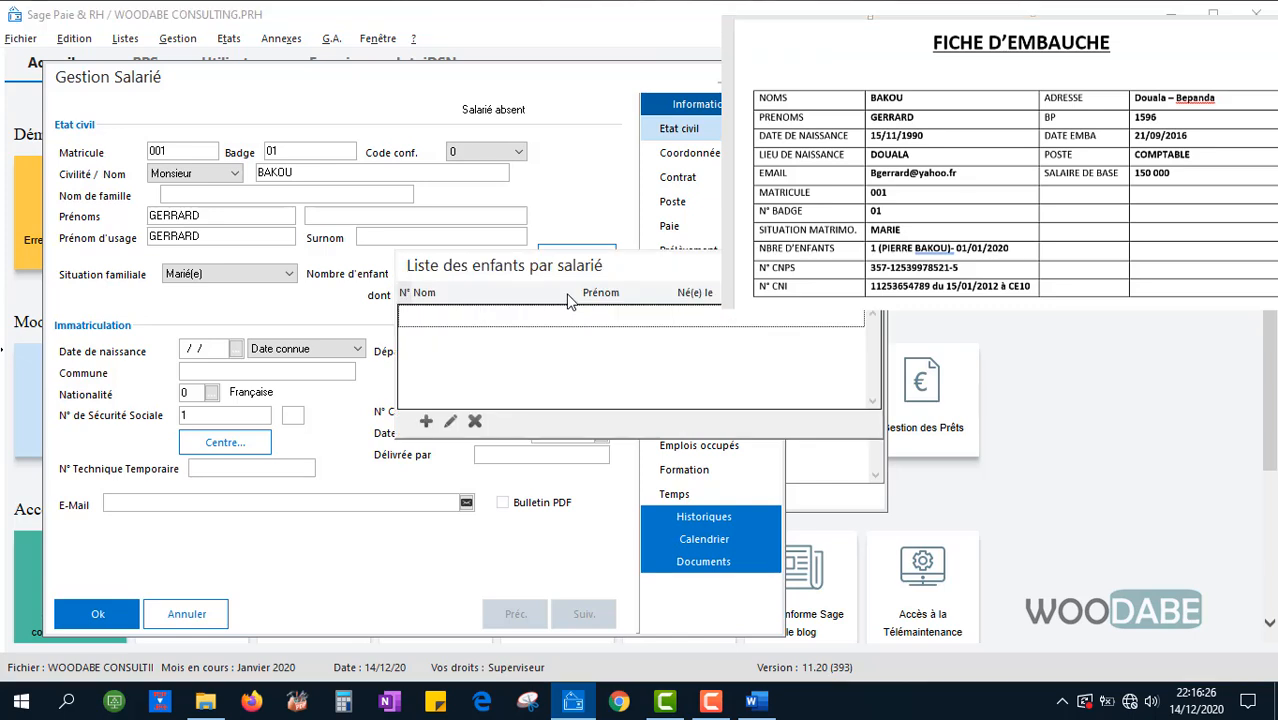
drag(517, 281, 400, 338)
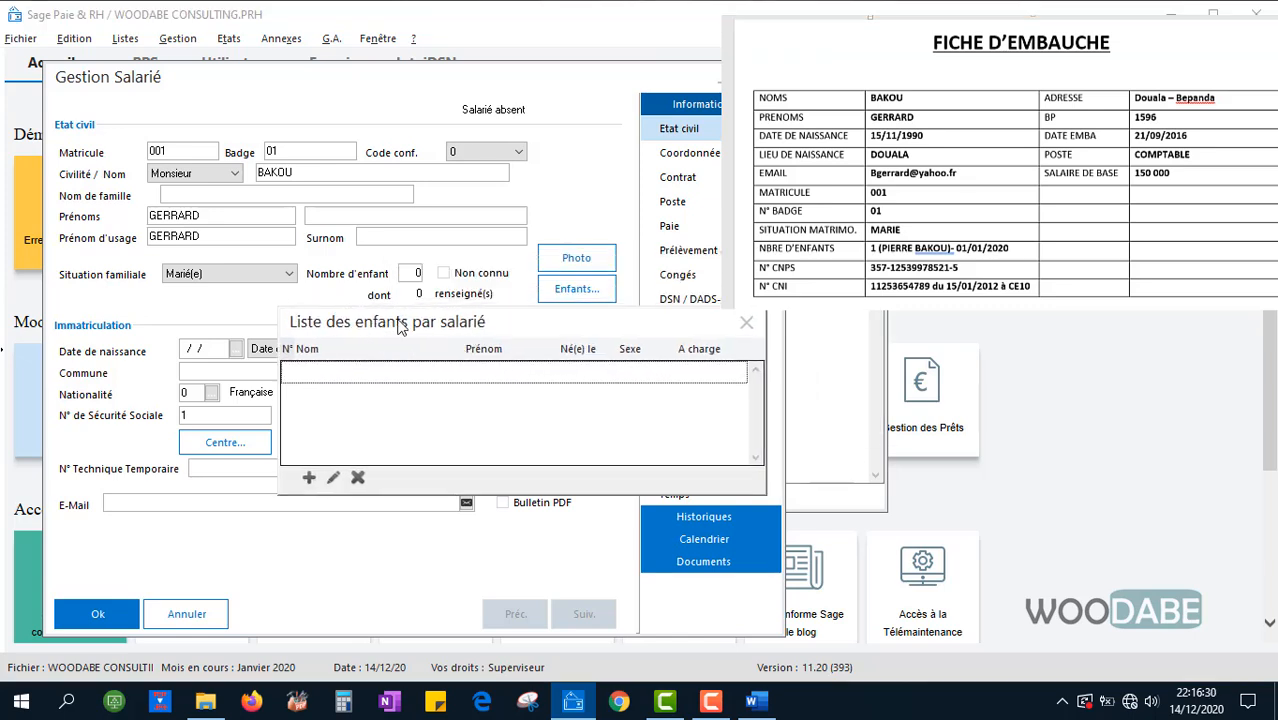
click(309, 479)
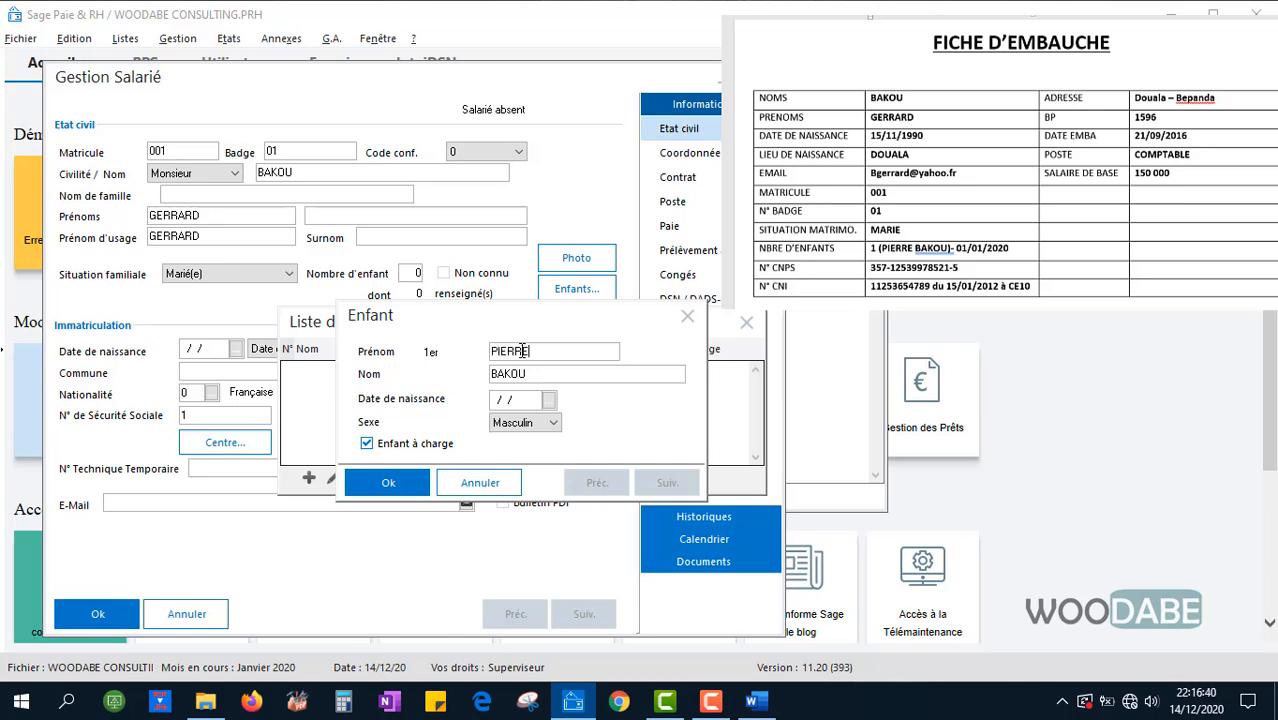
double_click(534, 374)
click(497, 402)
text(01/01/20)
click(388, 482)
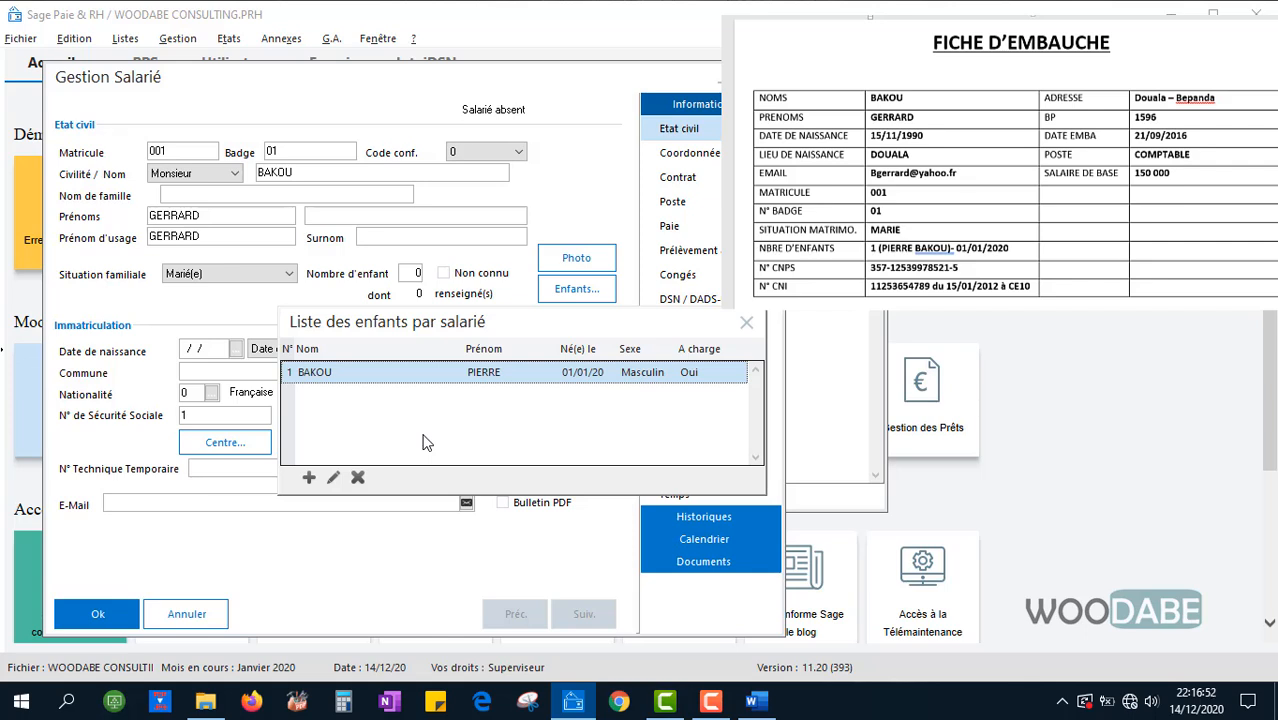
drag(489, 333, 455, 330)
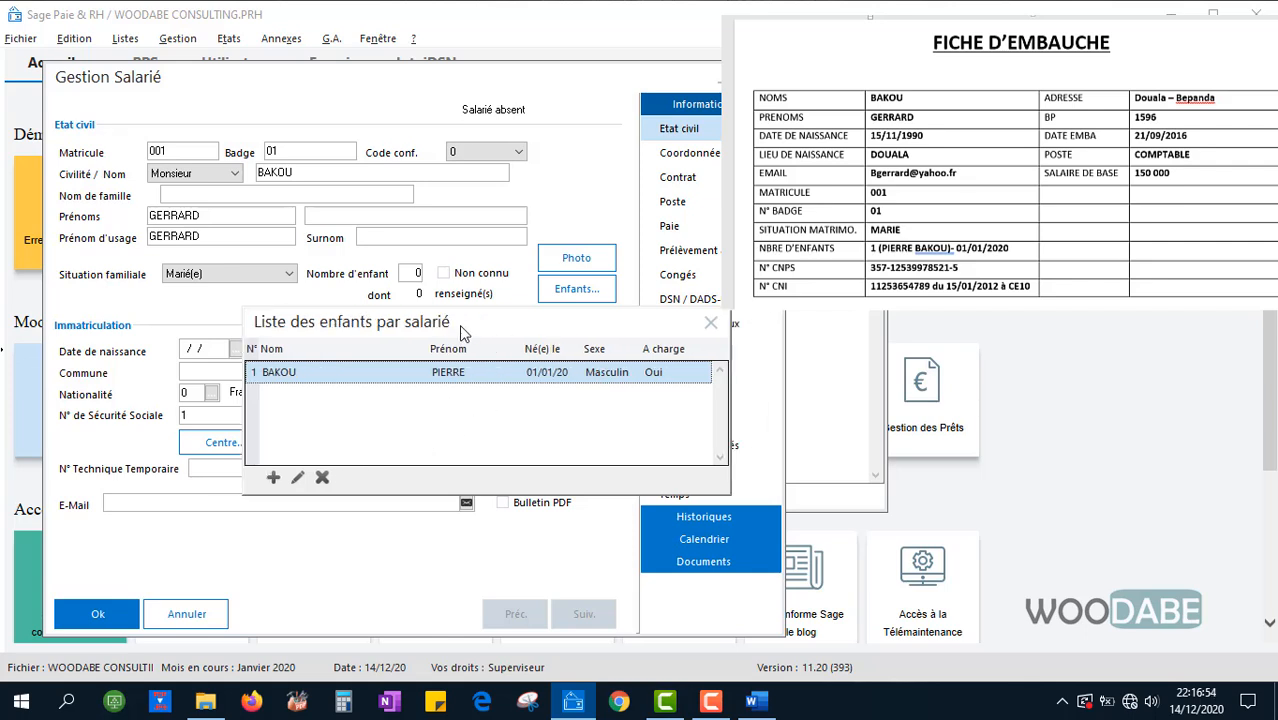
click(710, 322)
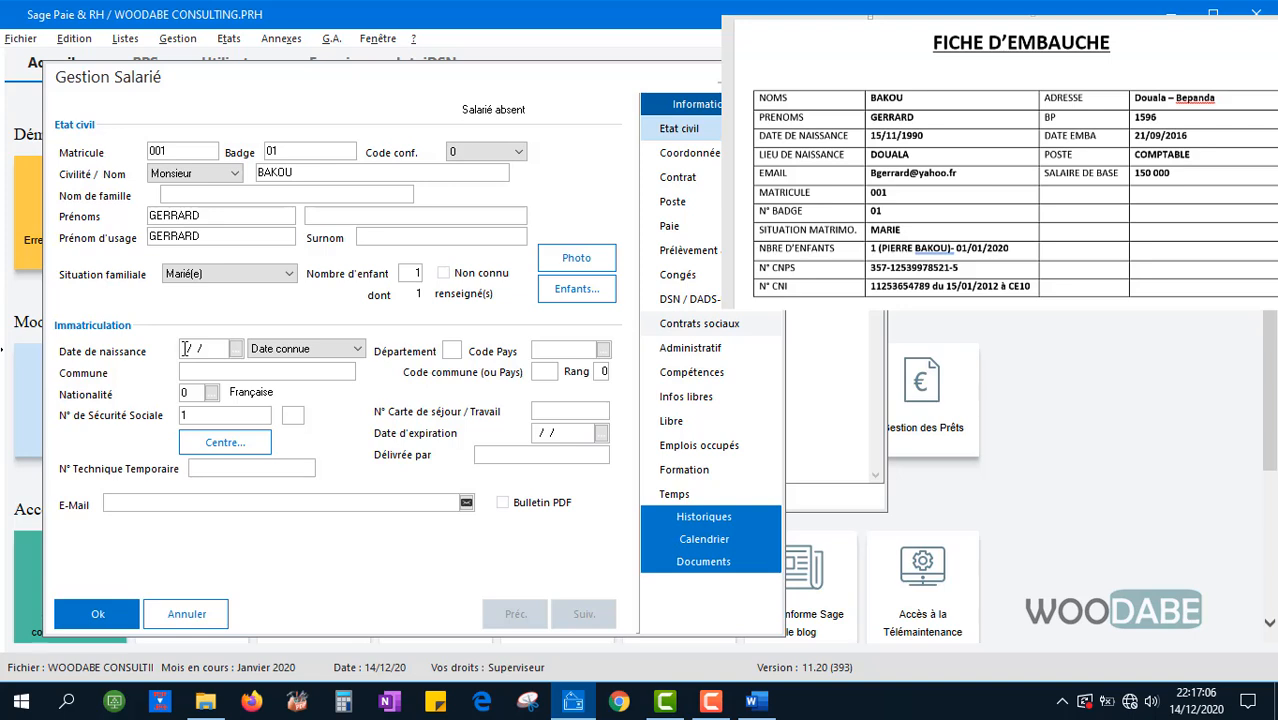
Set the birth date to 01/11/90, typing 15/11/90 then correcting it in the calendar
text(15/11/90)
click(237, 349)
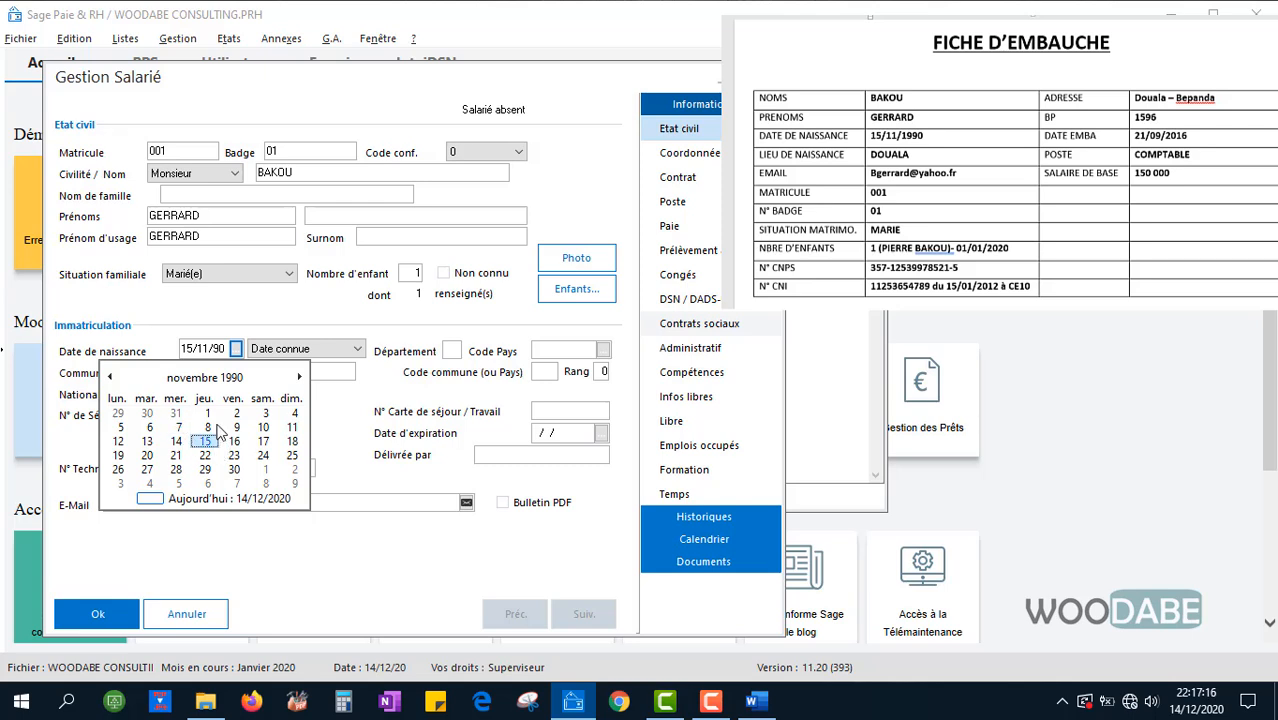
click(110, 379)
click(110, 379)
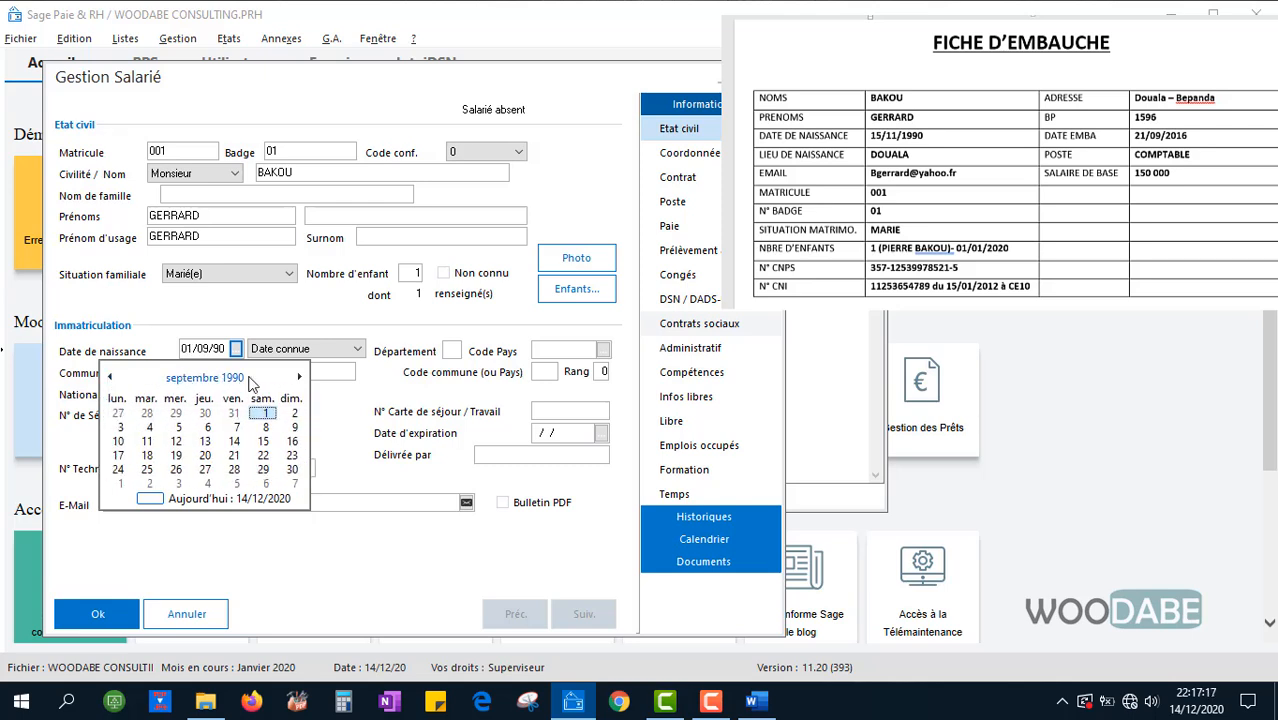
click(299, 378)
click(299, 378)
click(279, 316)
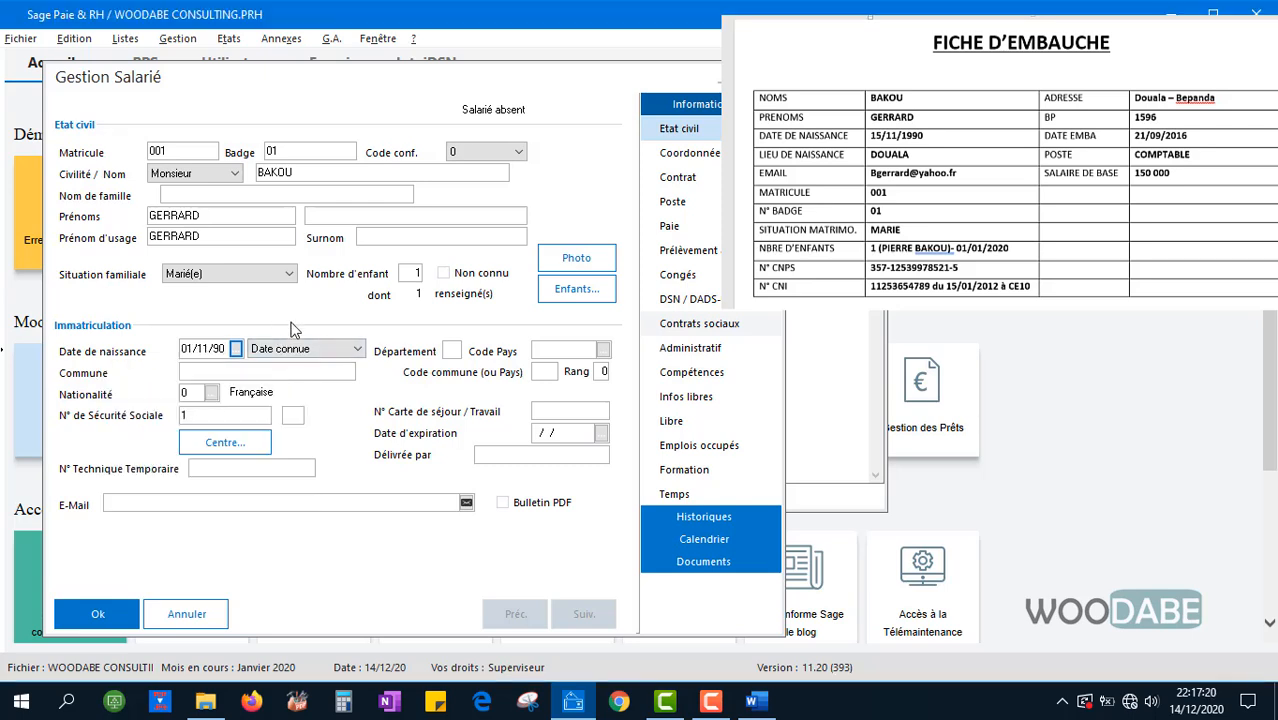
click(450, 350)
click(546, 349)
Set the birth country to CAMEROUN (CMR) and the commune to DOUALA, then open the nationality list
click(603, 350)
scroll(563, 385, down, 8)
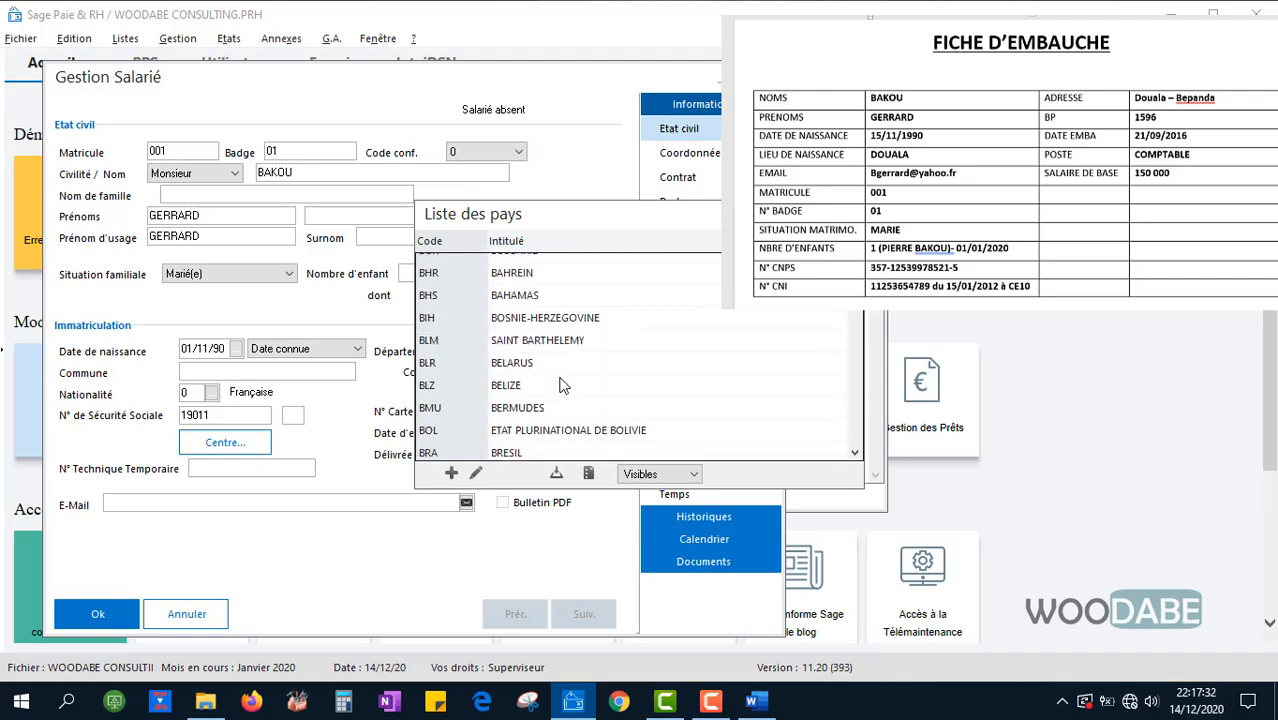
scroll(563, 385, down, 6)
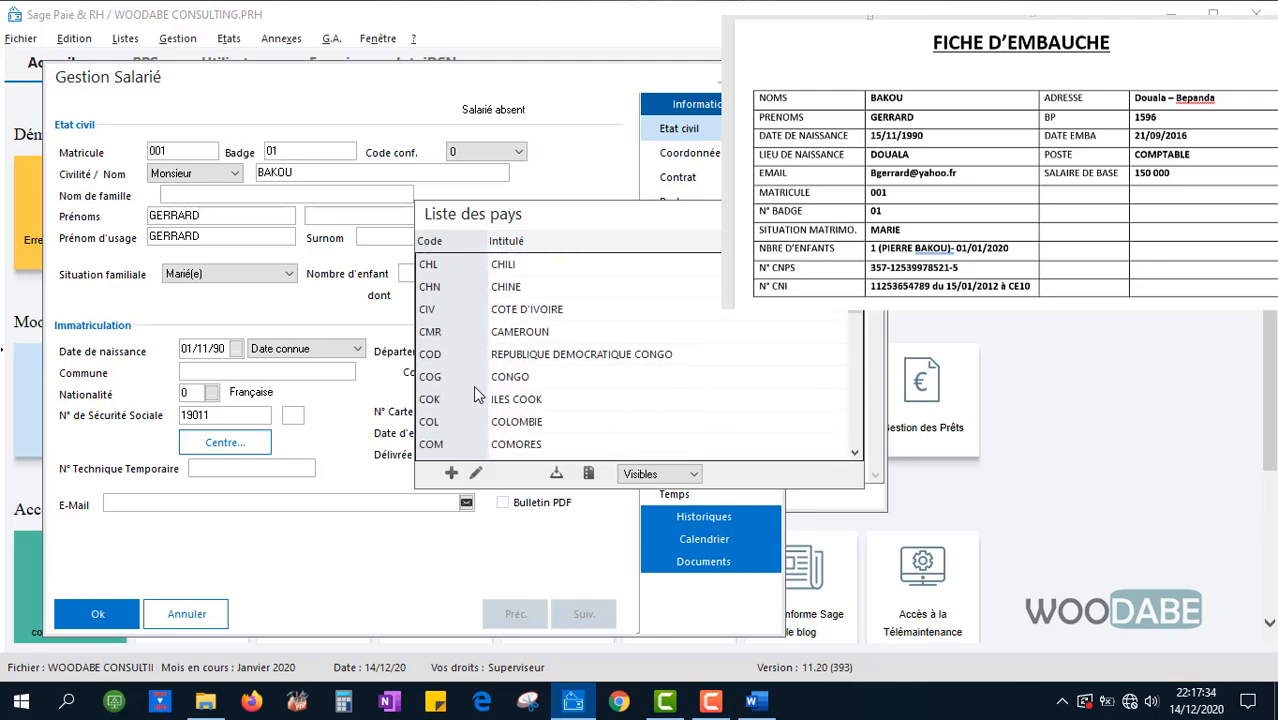
double_click(475, 331)
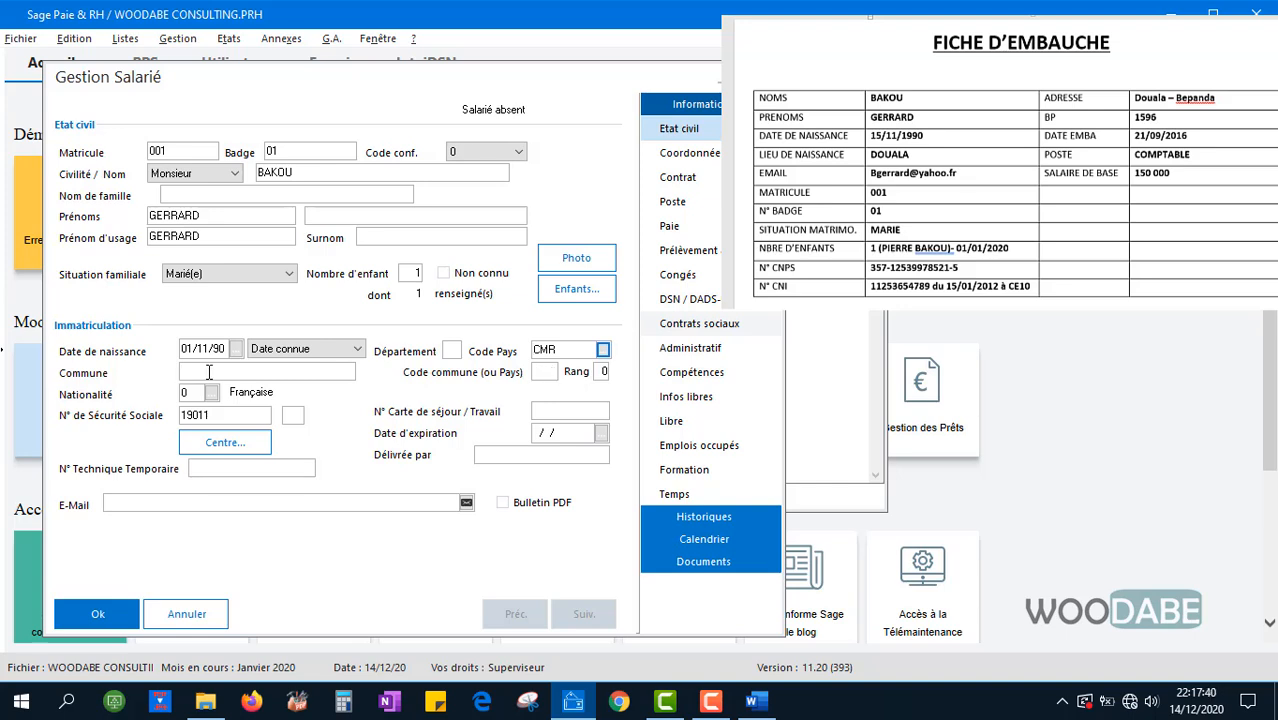
text(DOUALA)
click(210, 393)
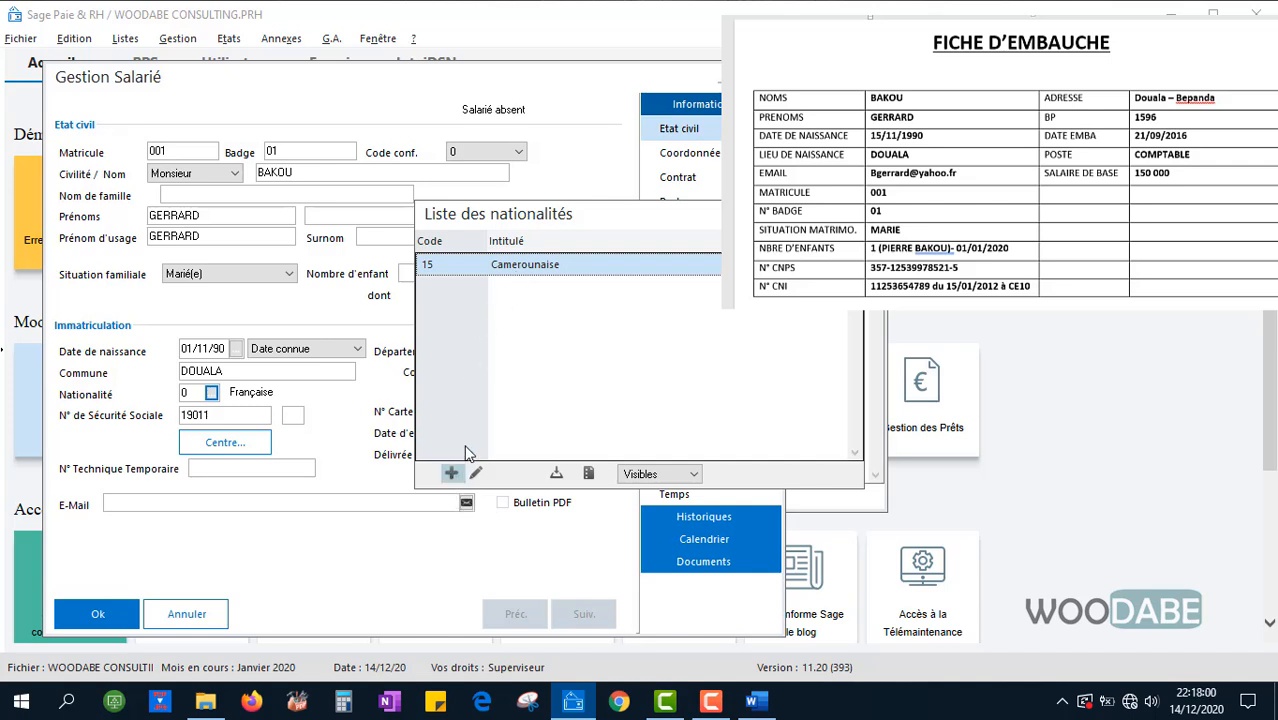
Switch the nationality list filter from Non visibles to Visibles, leaving only 15 Camerounaise
click(645, 478)
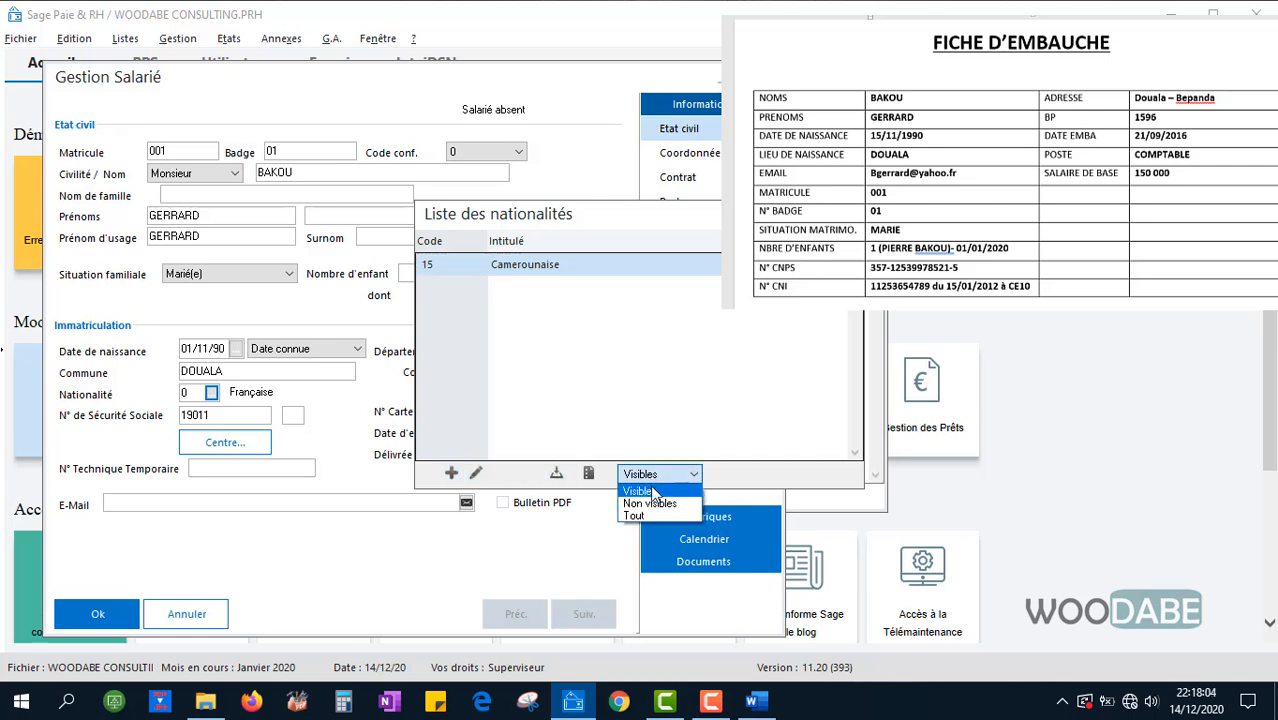
click(656, 504)
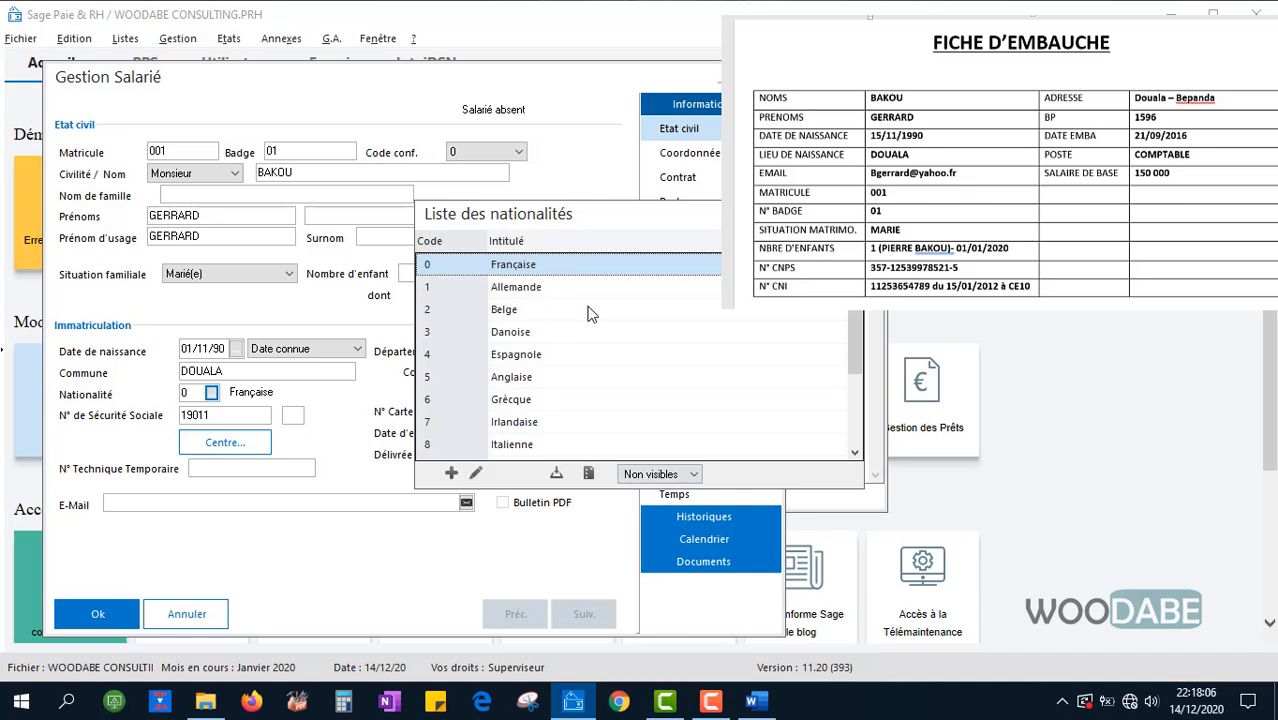
scroll(590, 318, down, 2)
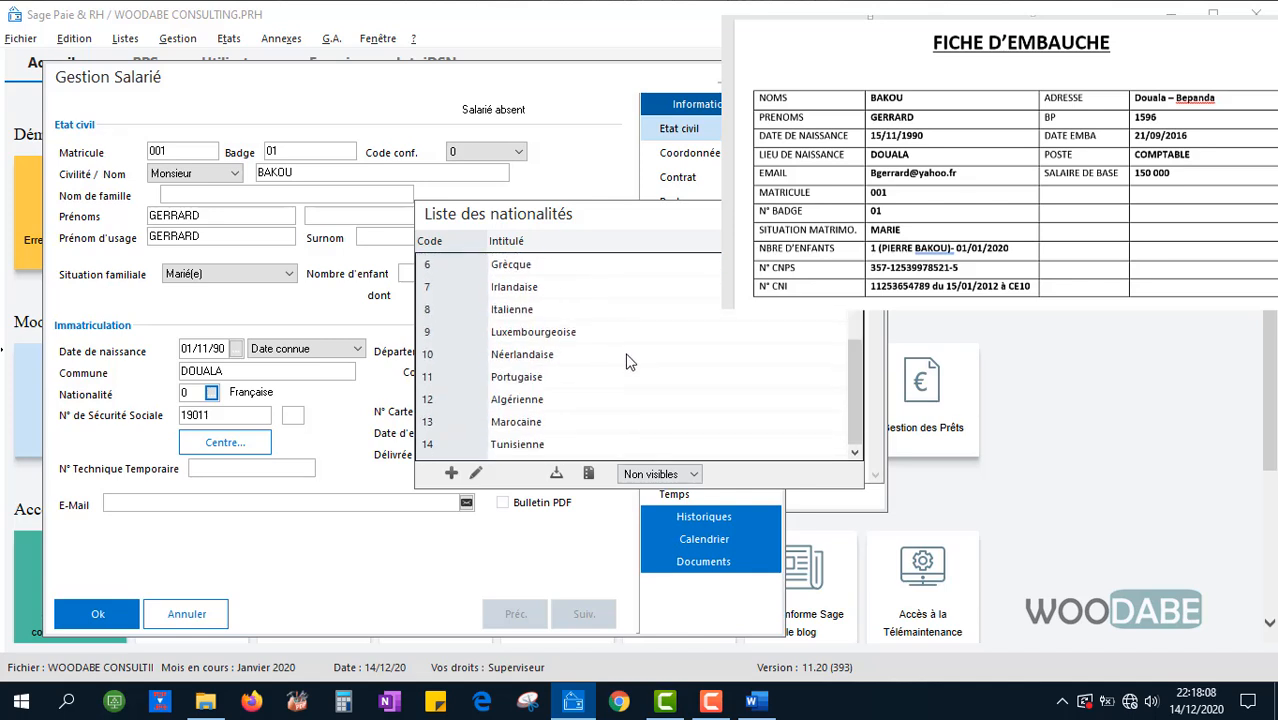
scroll(628, 362, up, 2)
scroll(628, 362, up, 1)
scroll(628, 362, down, 2)
click(662, 474)
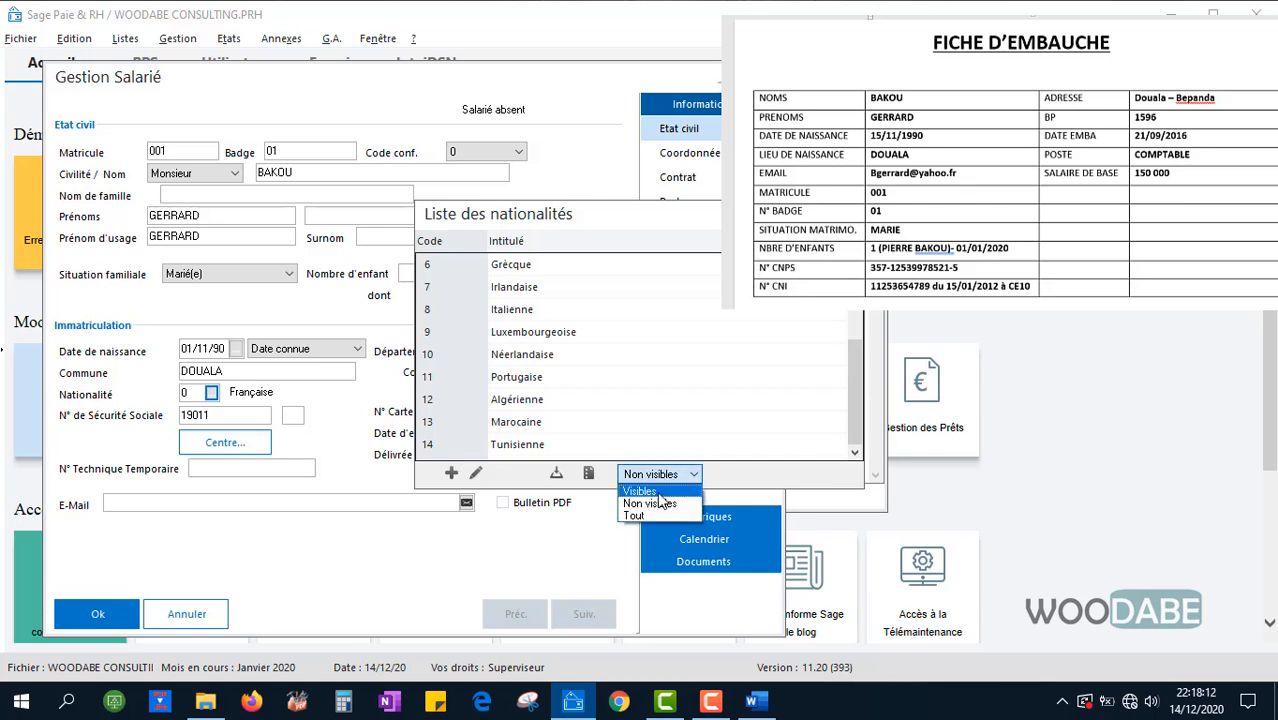
click(650, 490)
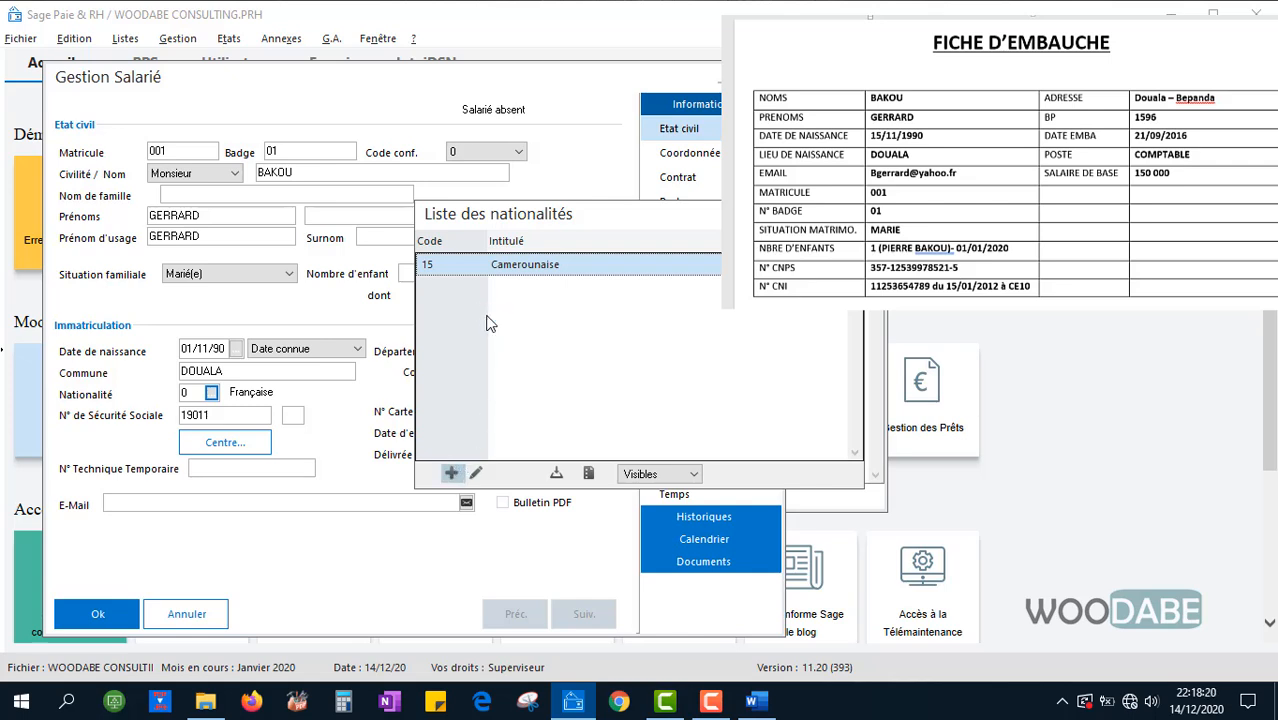
Add nationality 16 Belge linked to BELGIQUE, then assign 15 Camerounaise to the employee
click(453, 474)
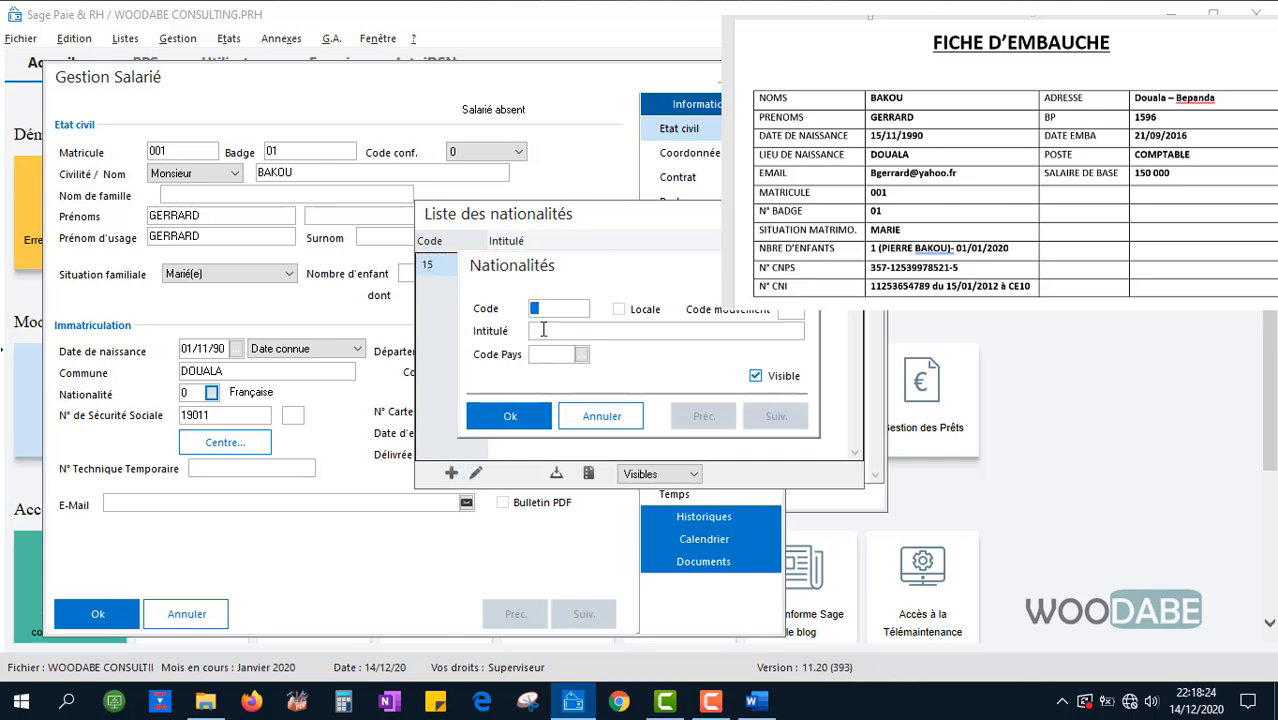
text(16)
click(543, 330)
text(bE)
key(BackSpace)
key(BackSpace)
text(Belge)
click(581, 354)
scroll(533, 372, down, 3)
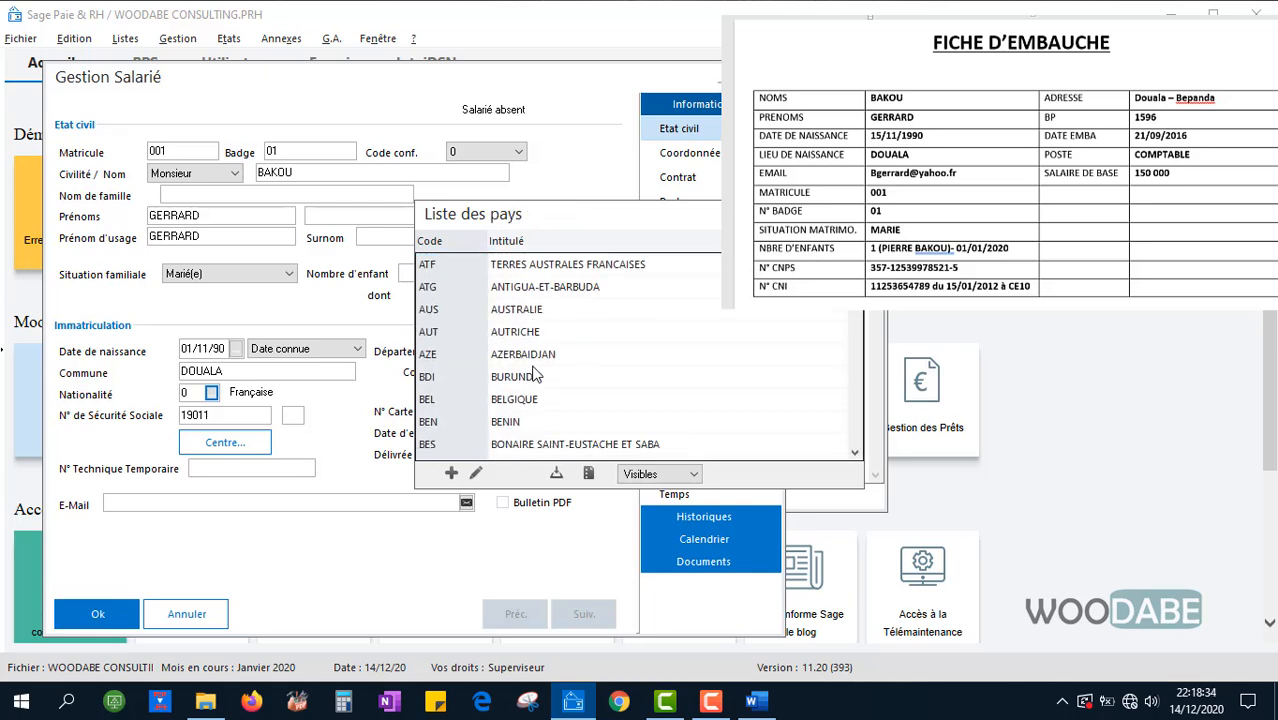
double_click(518, 333)
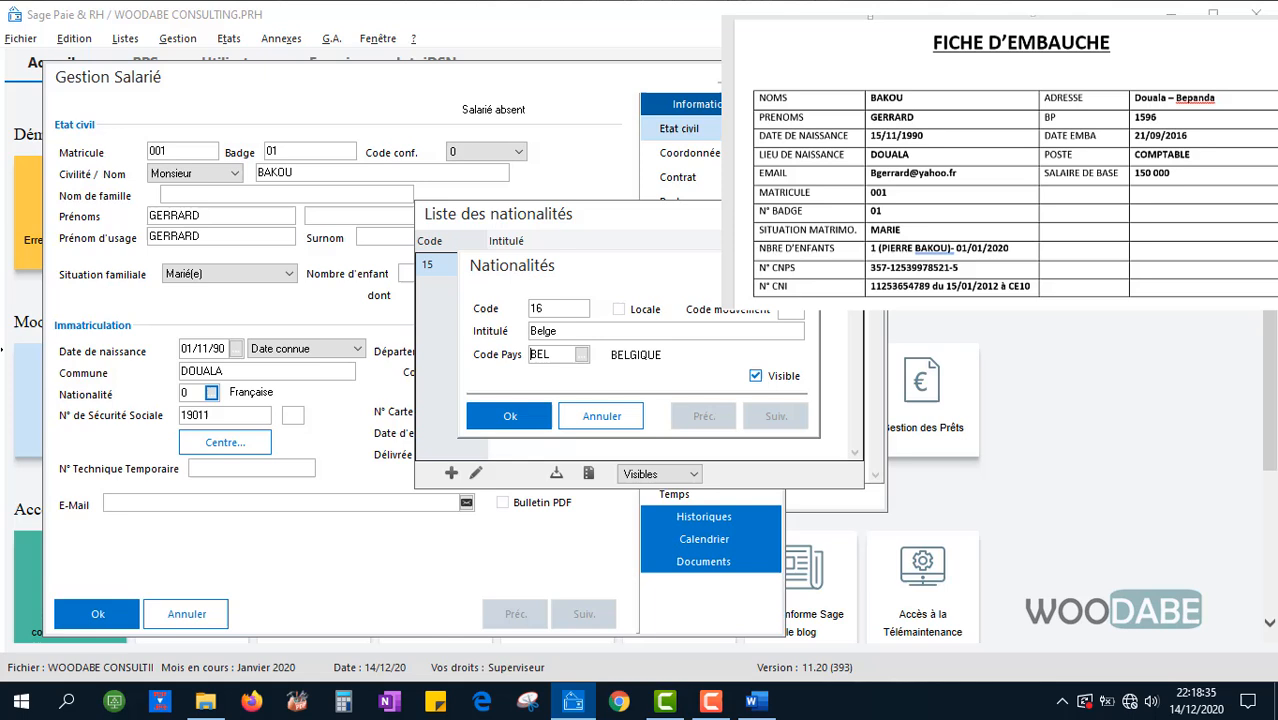
click(512, 416)
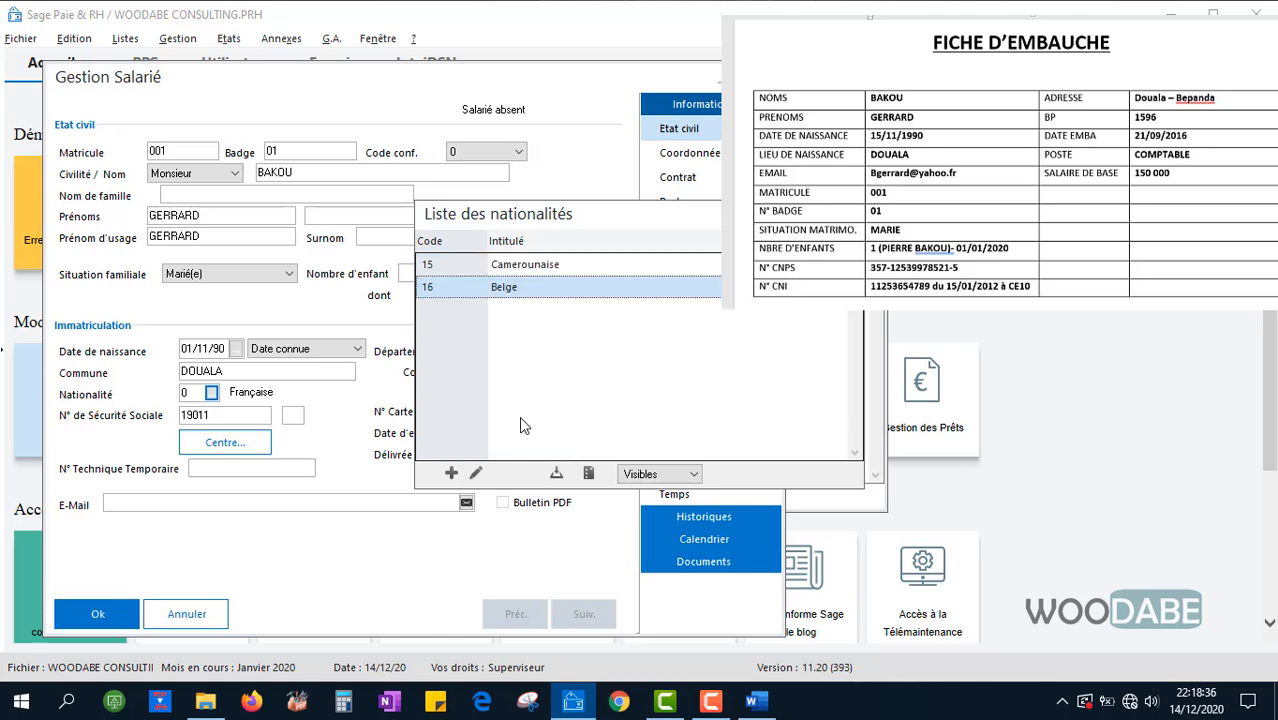
click(510, 266)
double_click(517, 270)
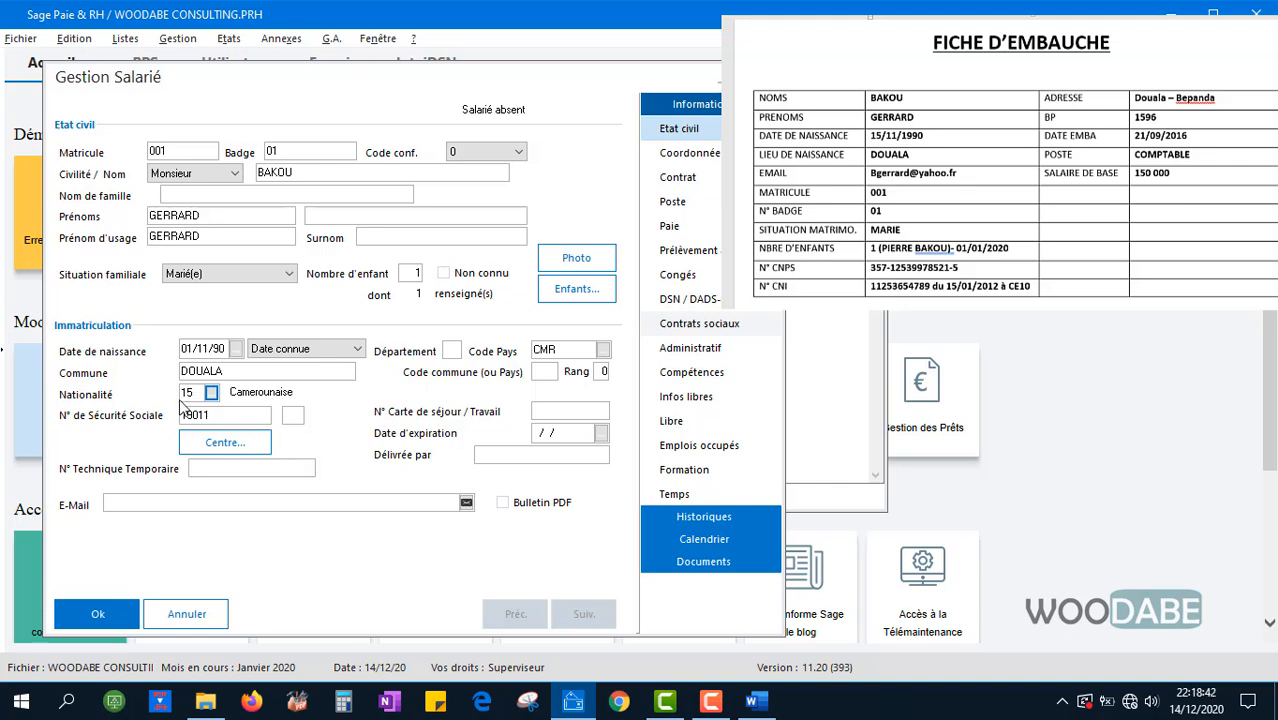
Replace the old social security number with the employee's number from the hiring sheet
drag(228, 416, 167, 424)
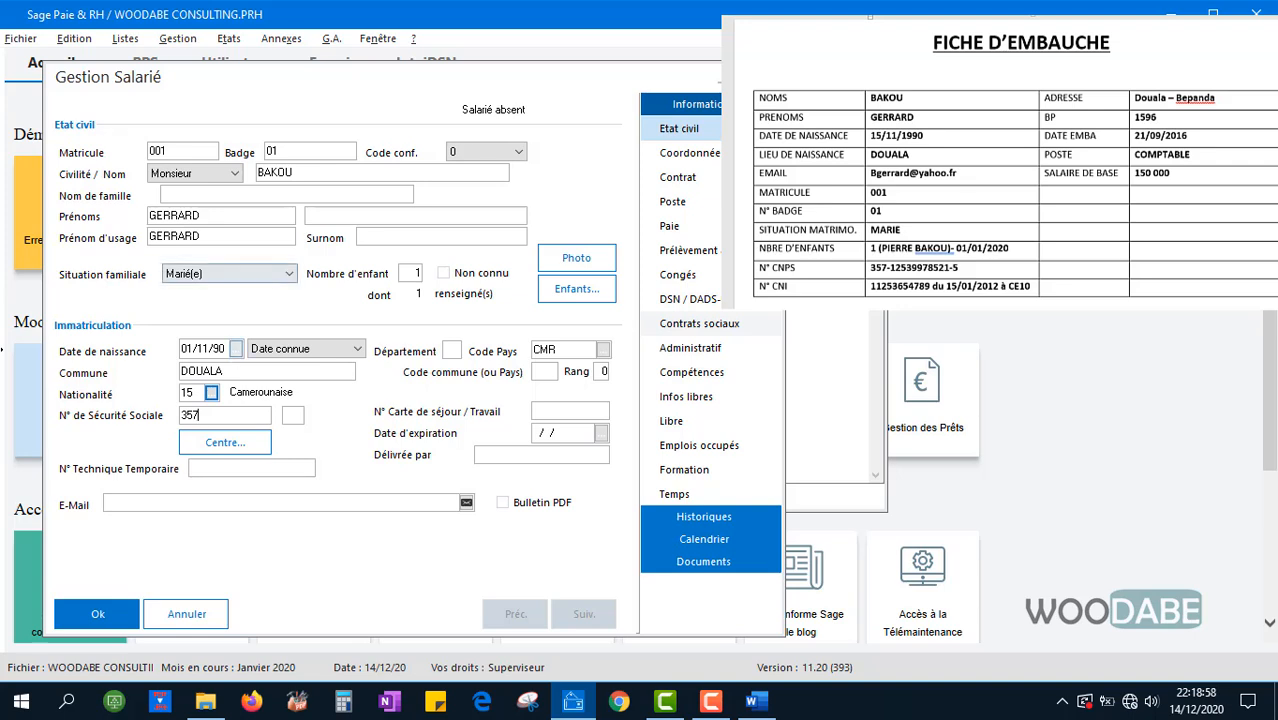
click(914, 268)
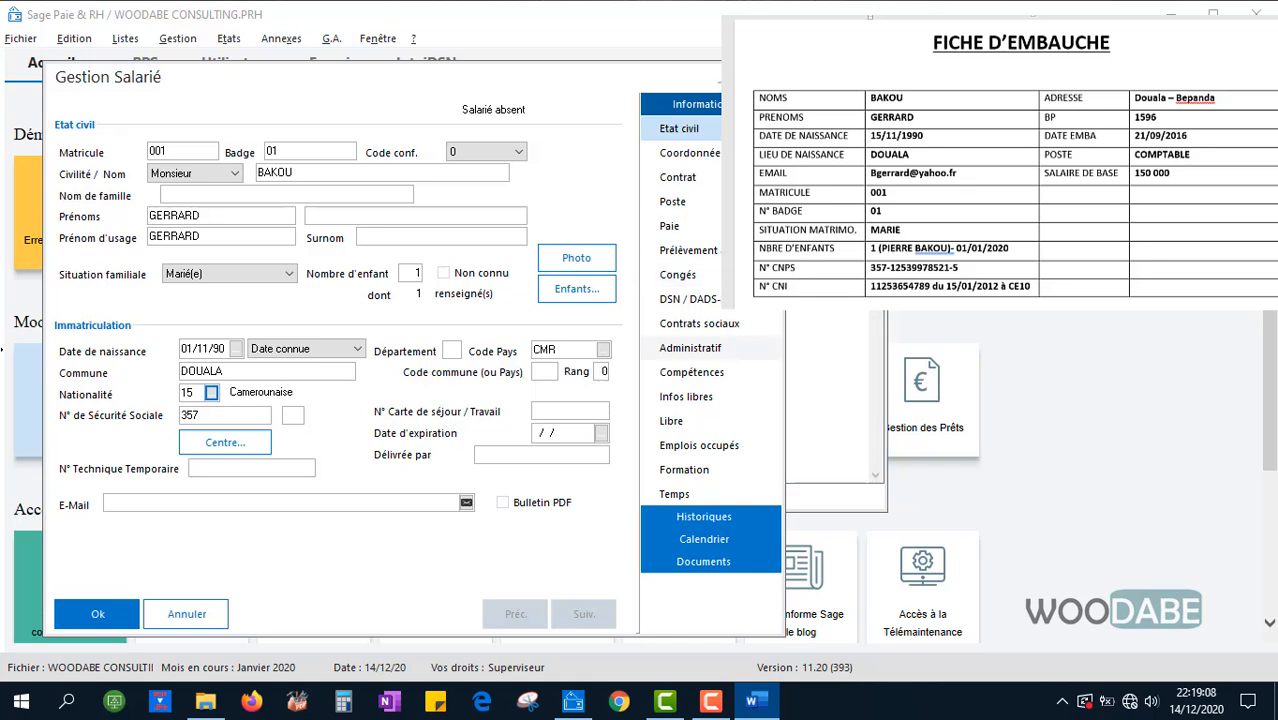
click(230, 418)
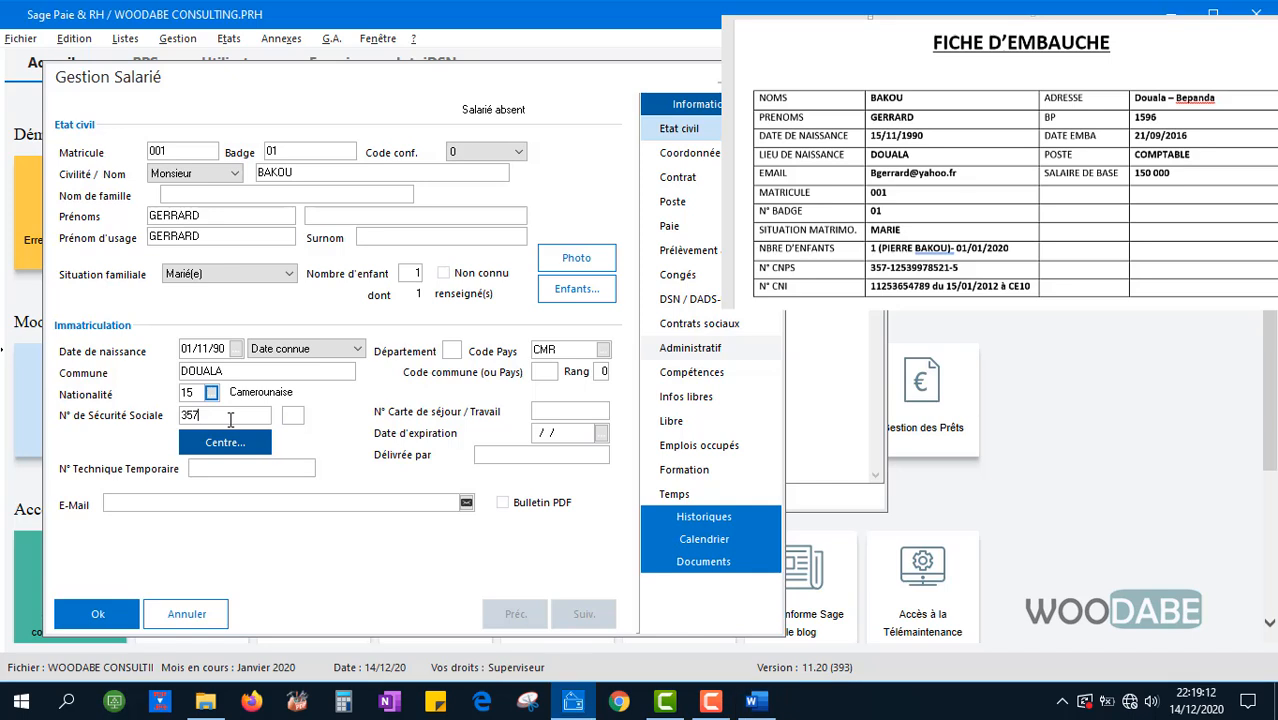
Answer Non to the key recalculation warnings, keeping the existing control key
click(305, 507)
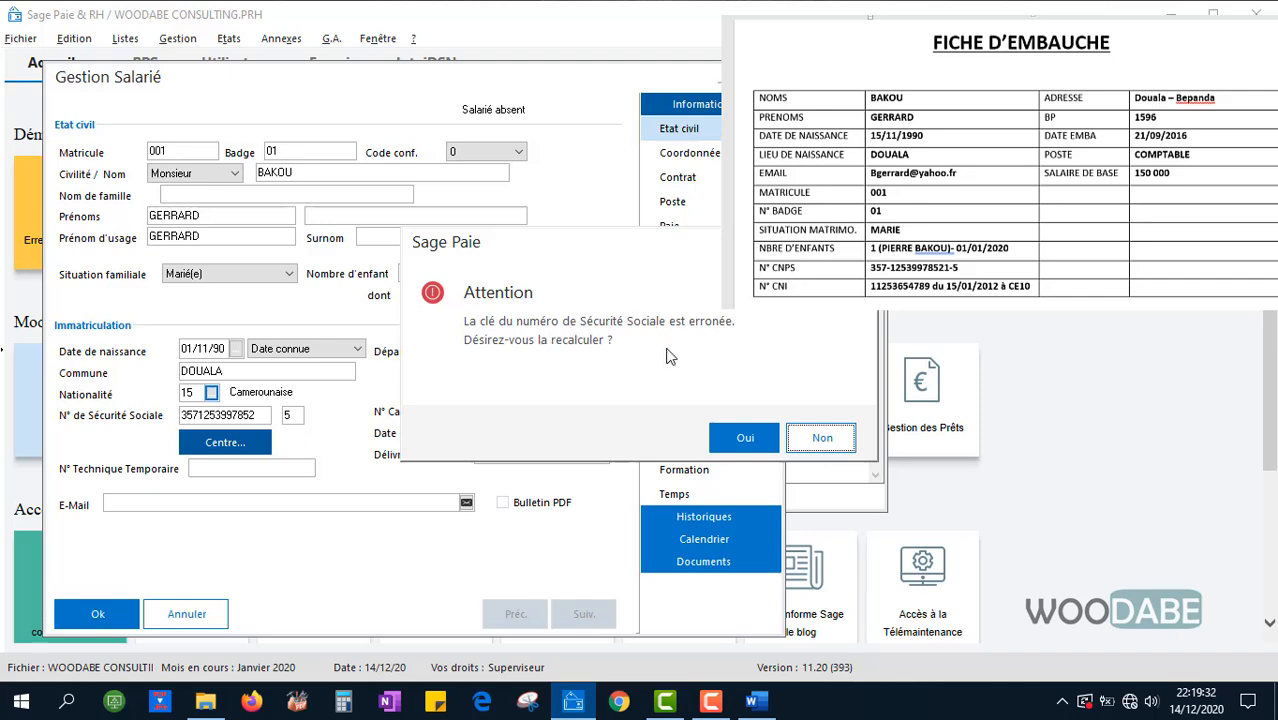
click(818, 438)
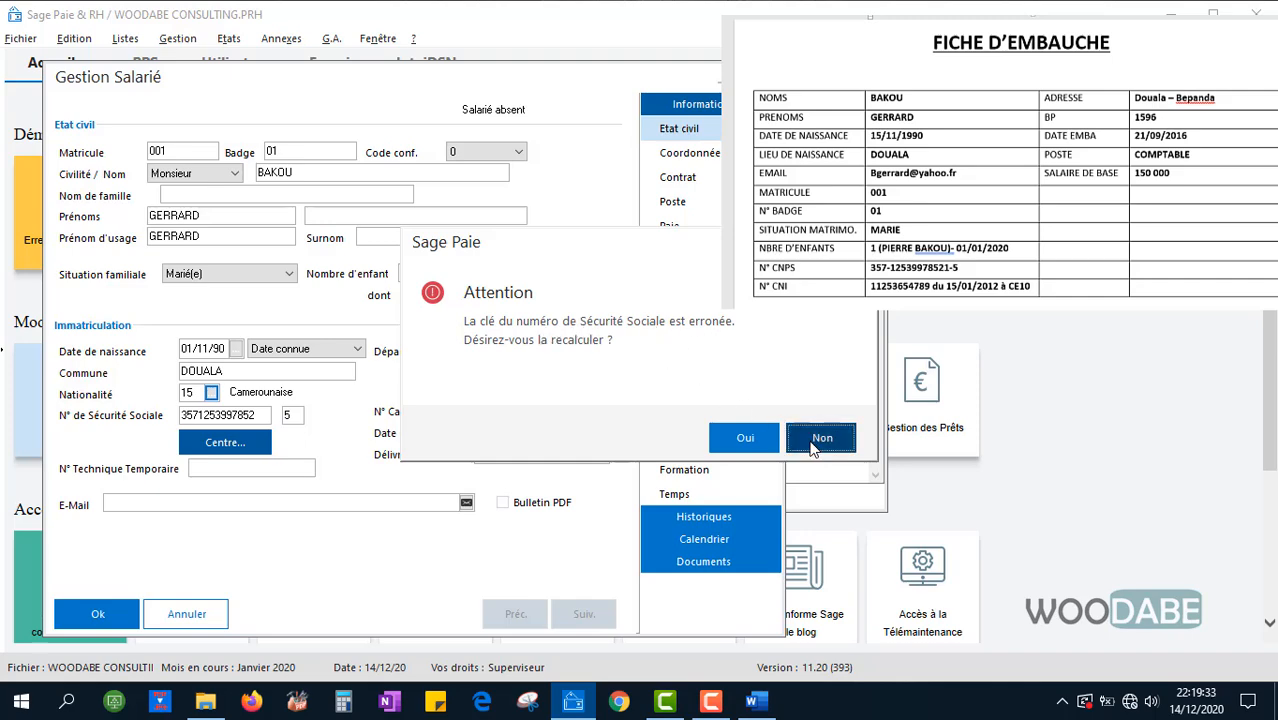
double_click(291, 414)
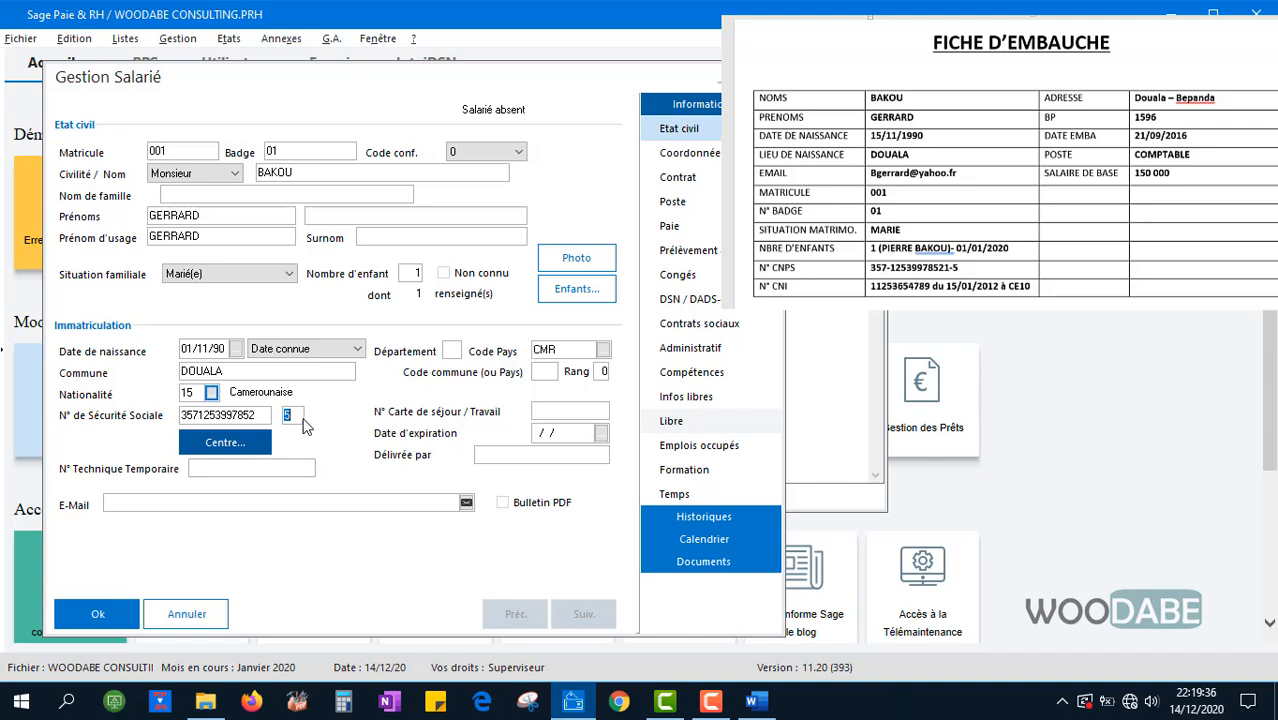
click(214, 499)
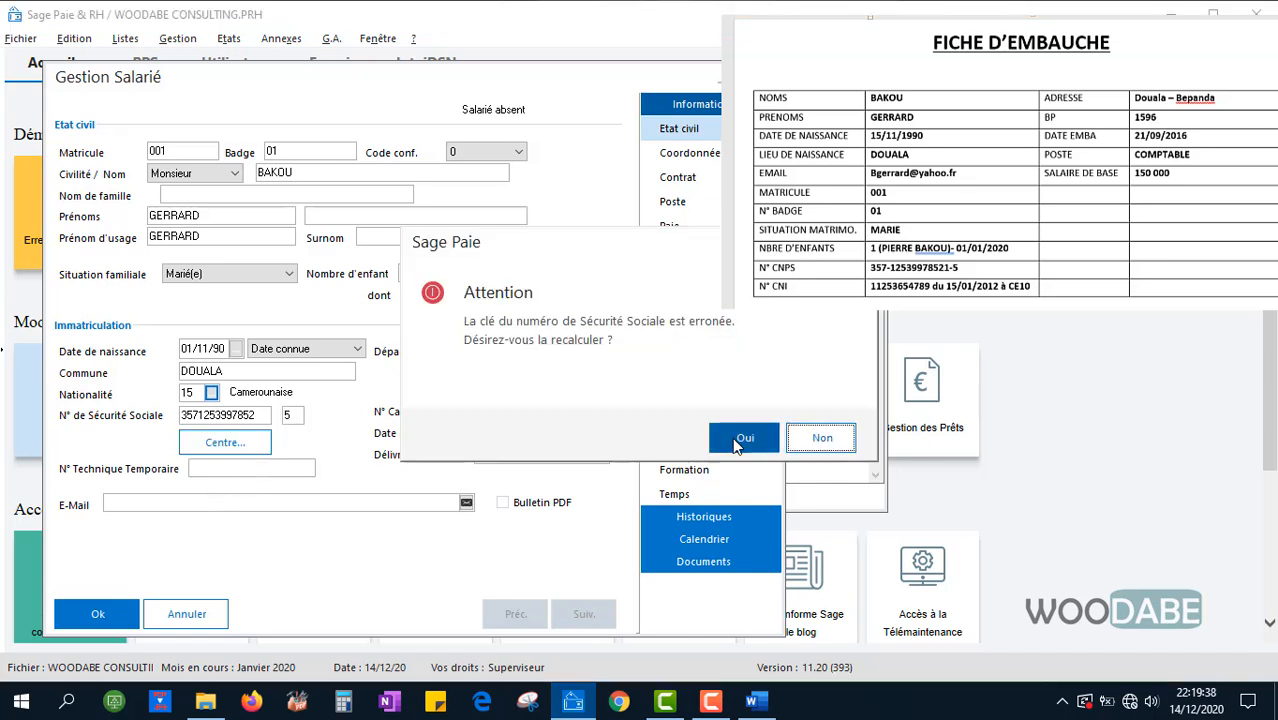
click(805, 438)
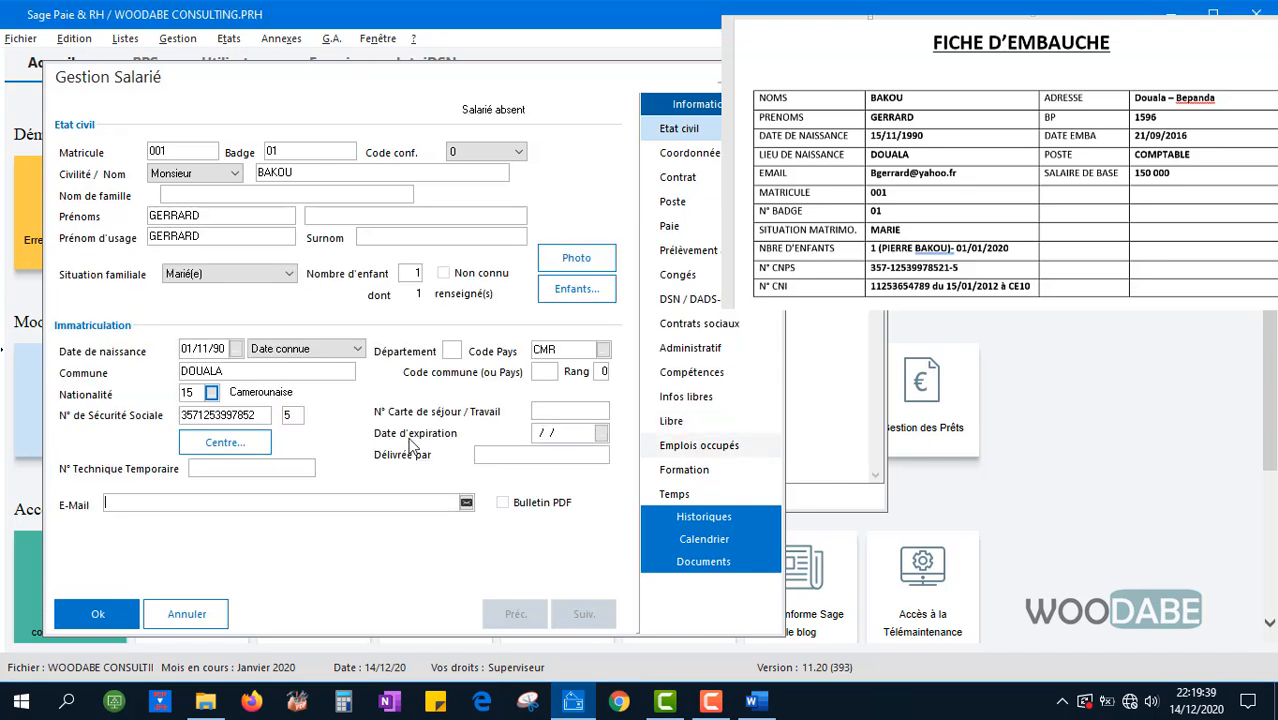
Enter the employee's e-mail address from the hiring sheet in the E-Mail field
click(265, 415)
click(201, 505)
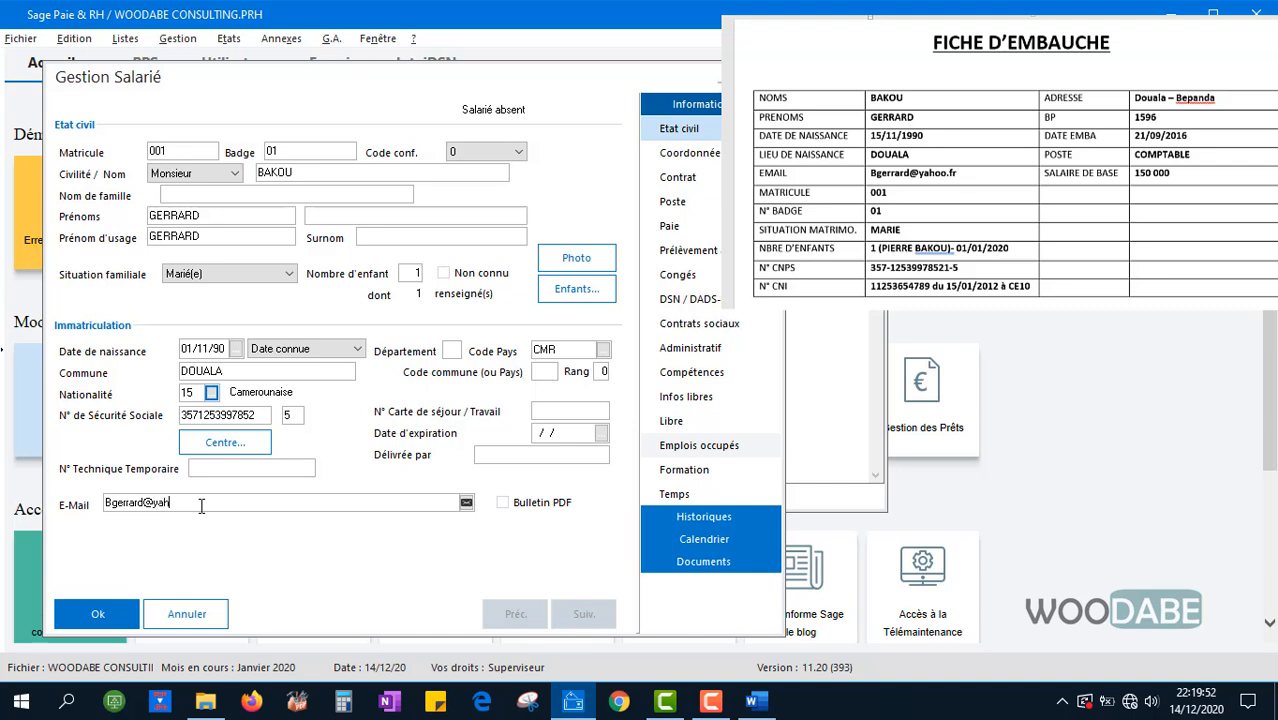
click(572, 411)
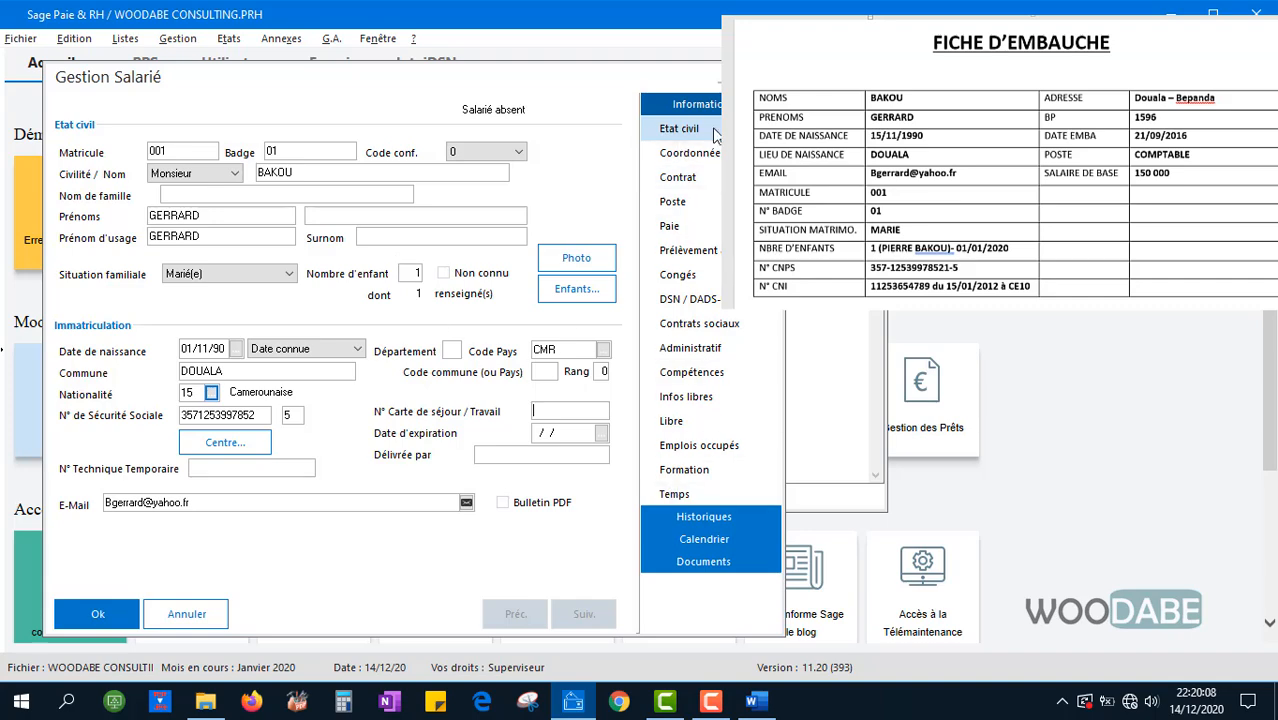
On the Coordonnées page, enter the employee's street address, postal code and town
click(702, 153)
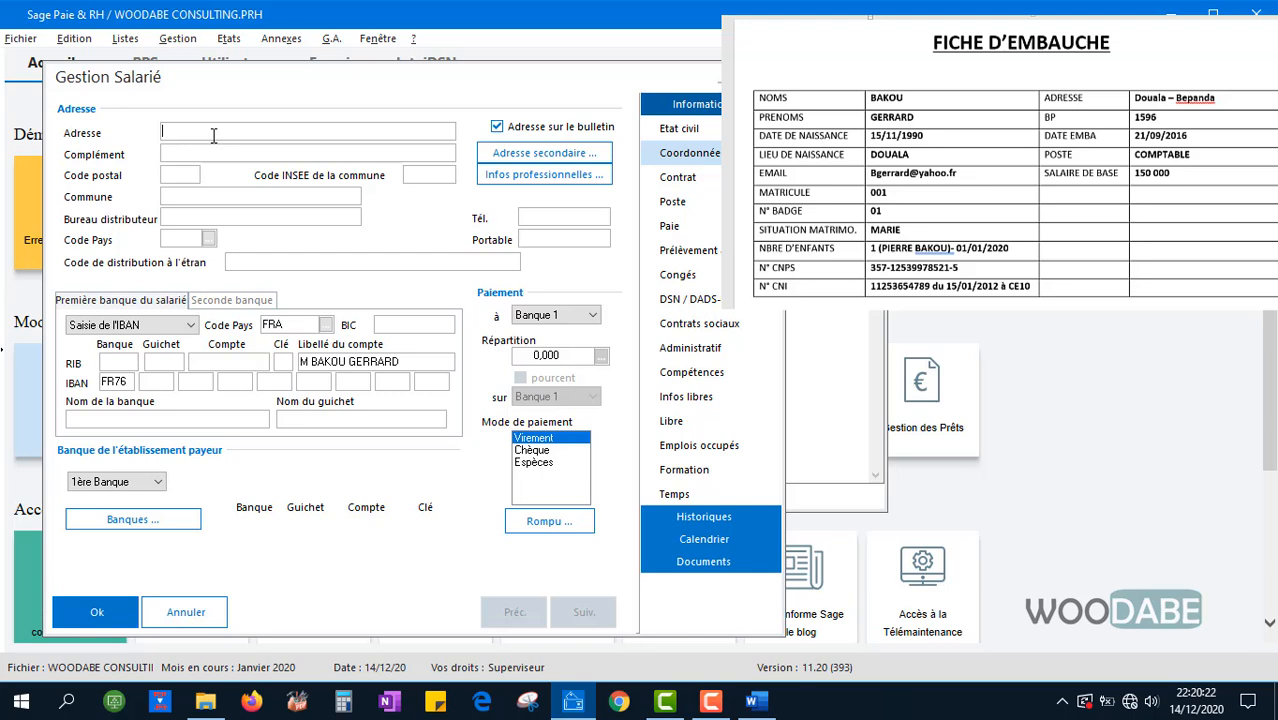
click(191, 173)
click(223, 198)
text(Douala 5)
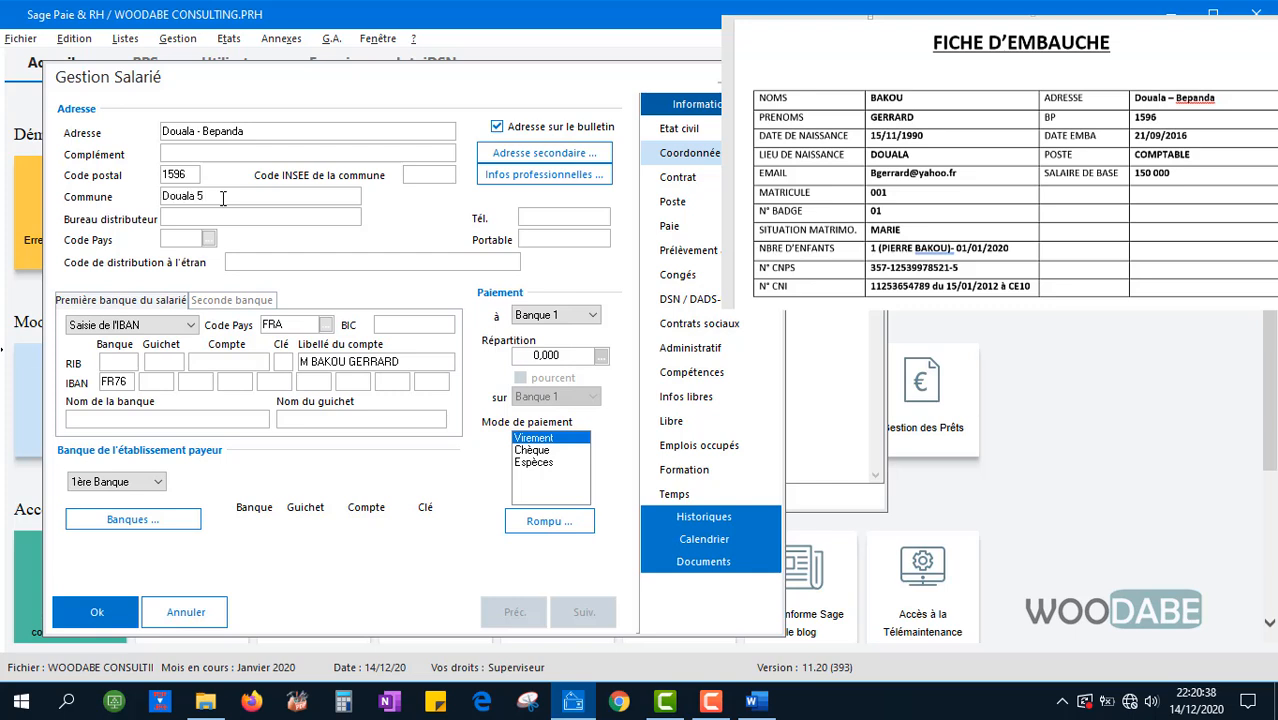
click(233, 215)
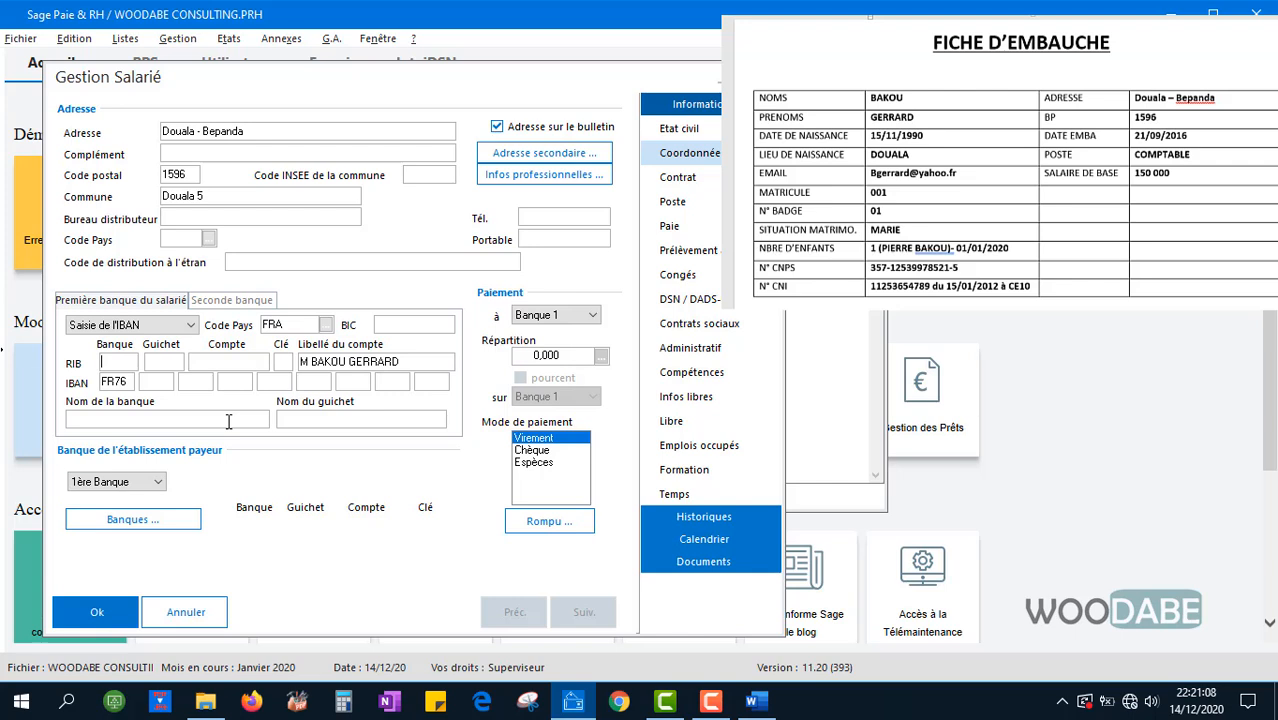
click(702, 182)
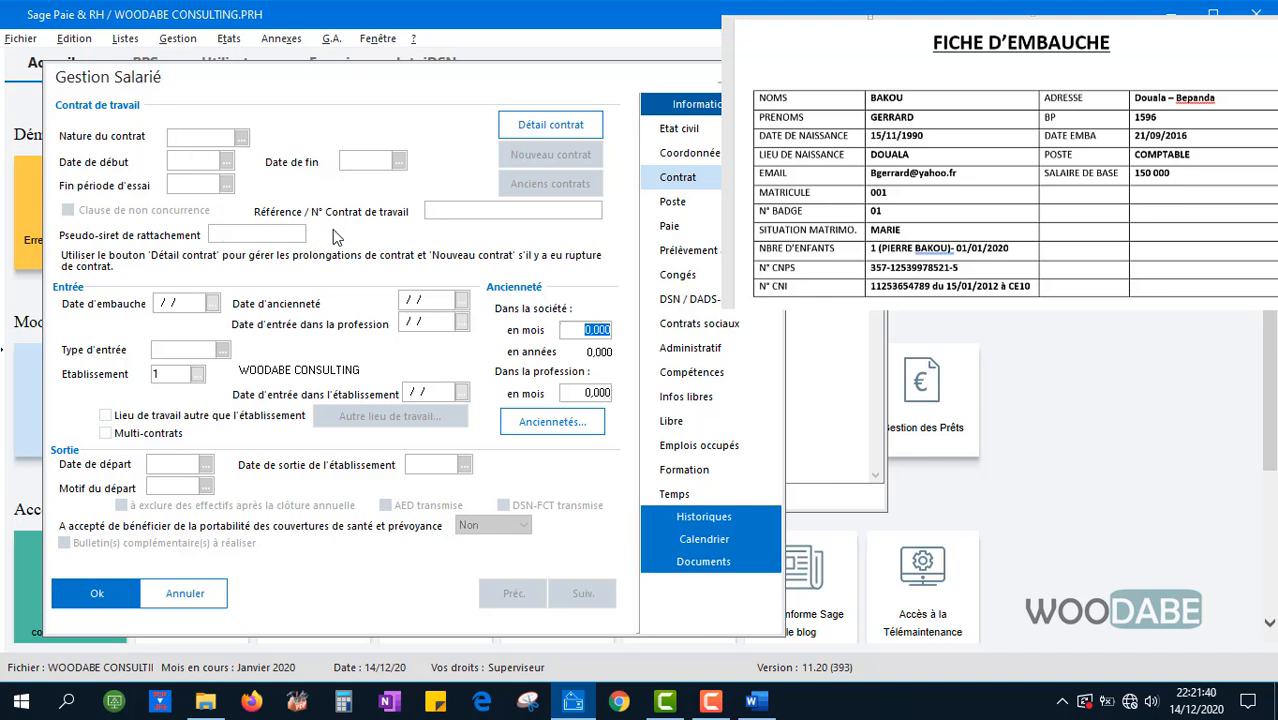
In the contract details, set the contract start date to 21/09/16
click(540, 135)
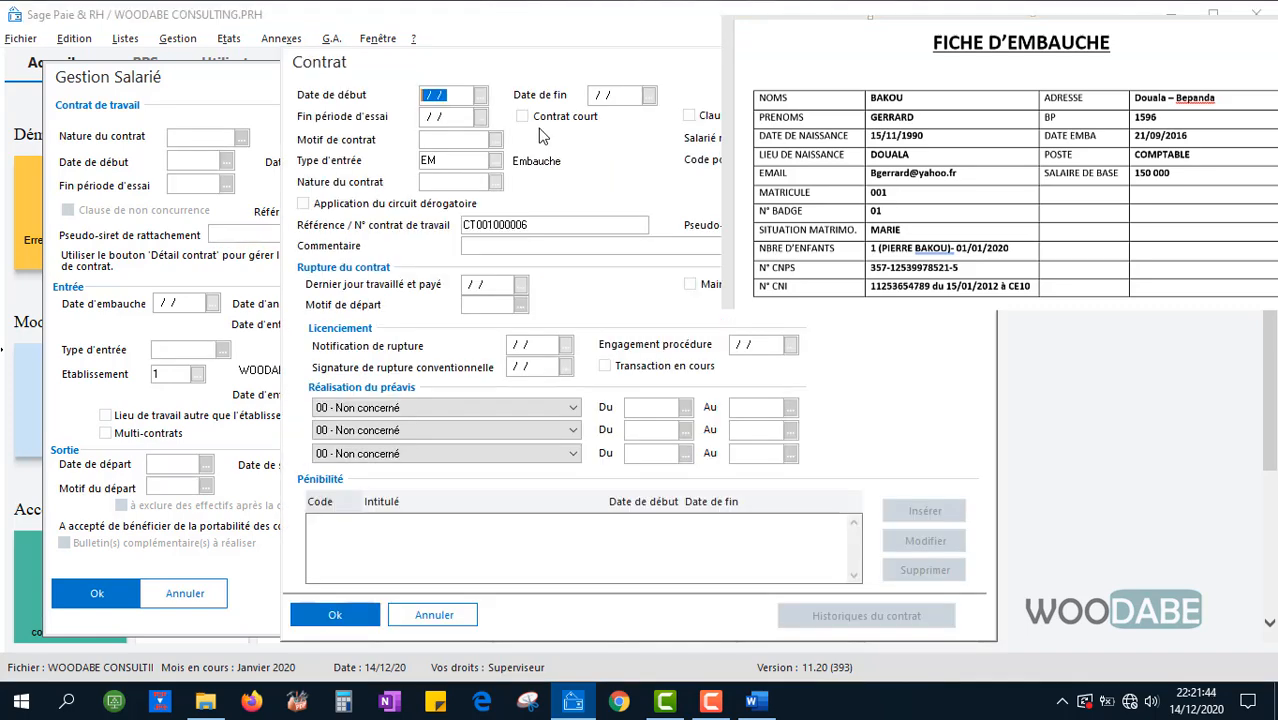
drag(434, 75, 203, 82)
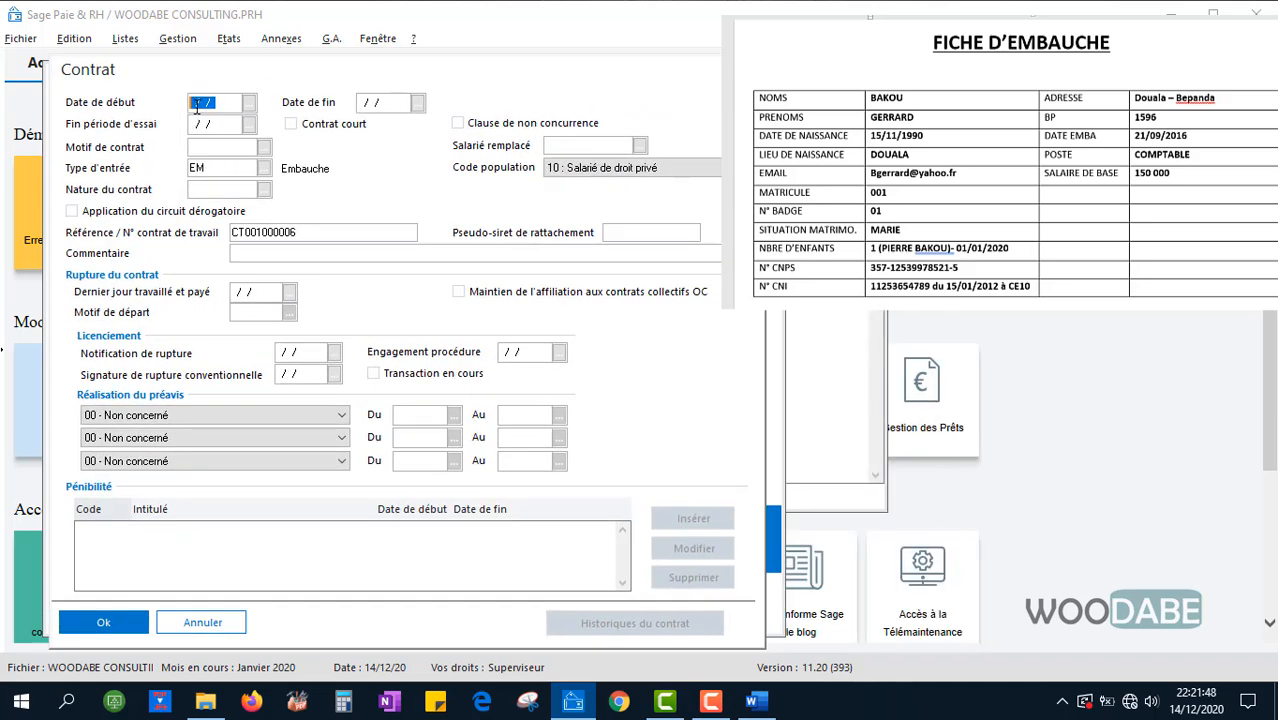
click(197, 105)
text(210)
click(250, 103)
click(232, 131)
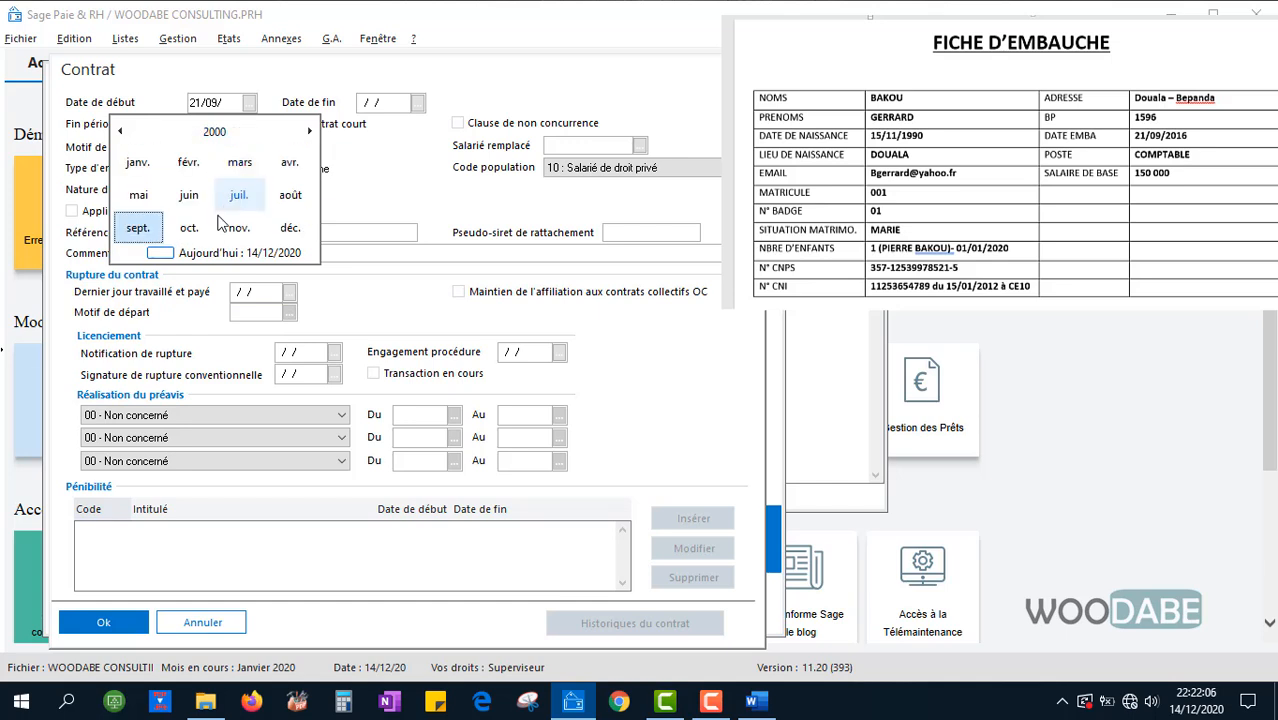
click(308, 134)
click(308, 134)
click(308, 134)
click(308, 134)
click(308, 134)
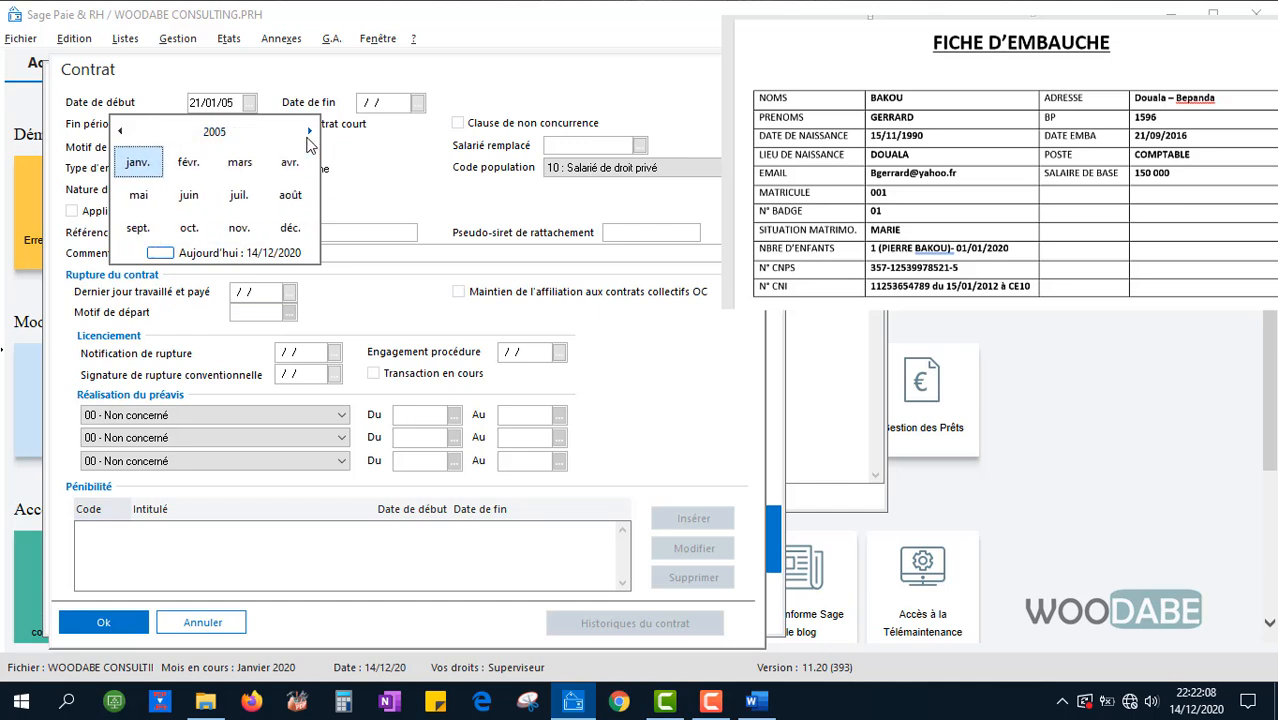
click(308, 134)
click(308, 134)
click(308, 134)
click(309, 132)
click(309, 132)
click(309, 132)
click(309, 132)
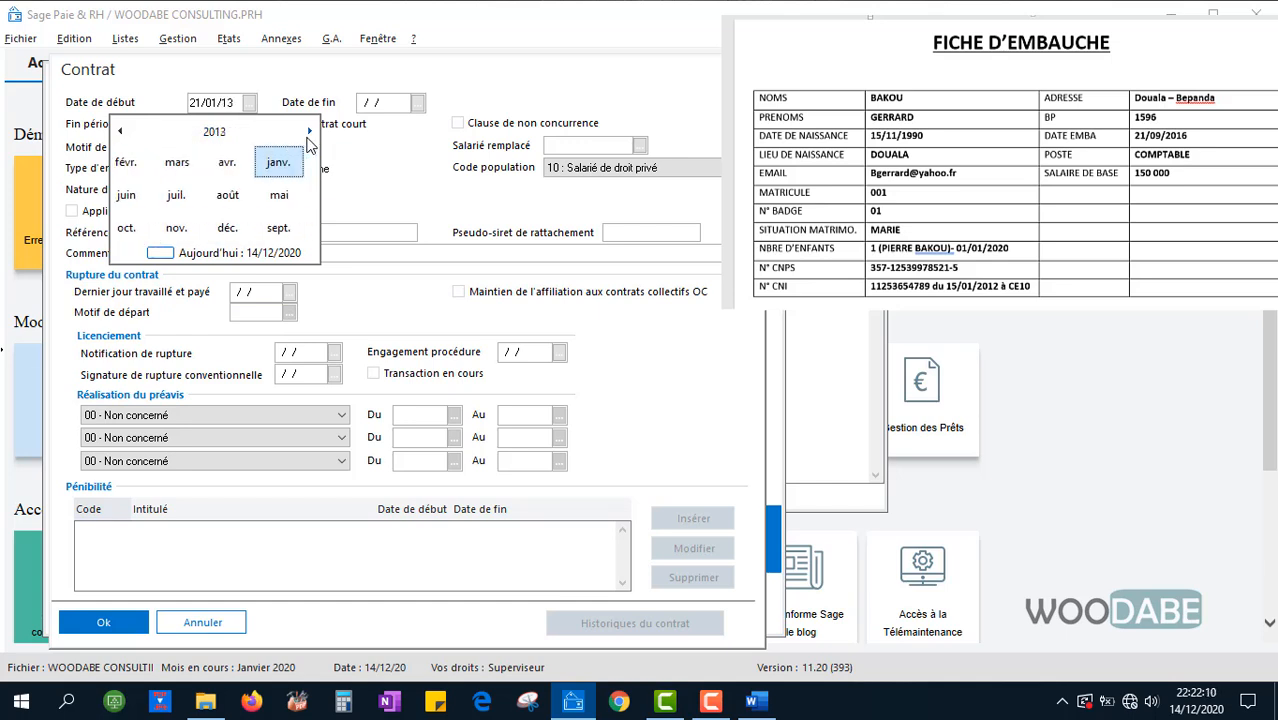
click(309, 132)
click(309, 132)
click(309, 132)
click(309, 132)
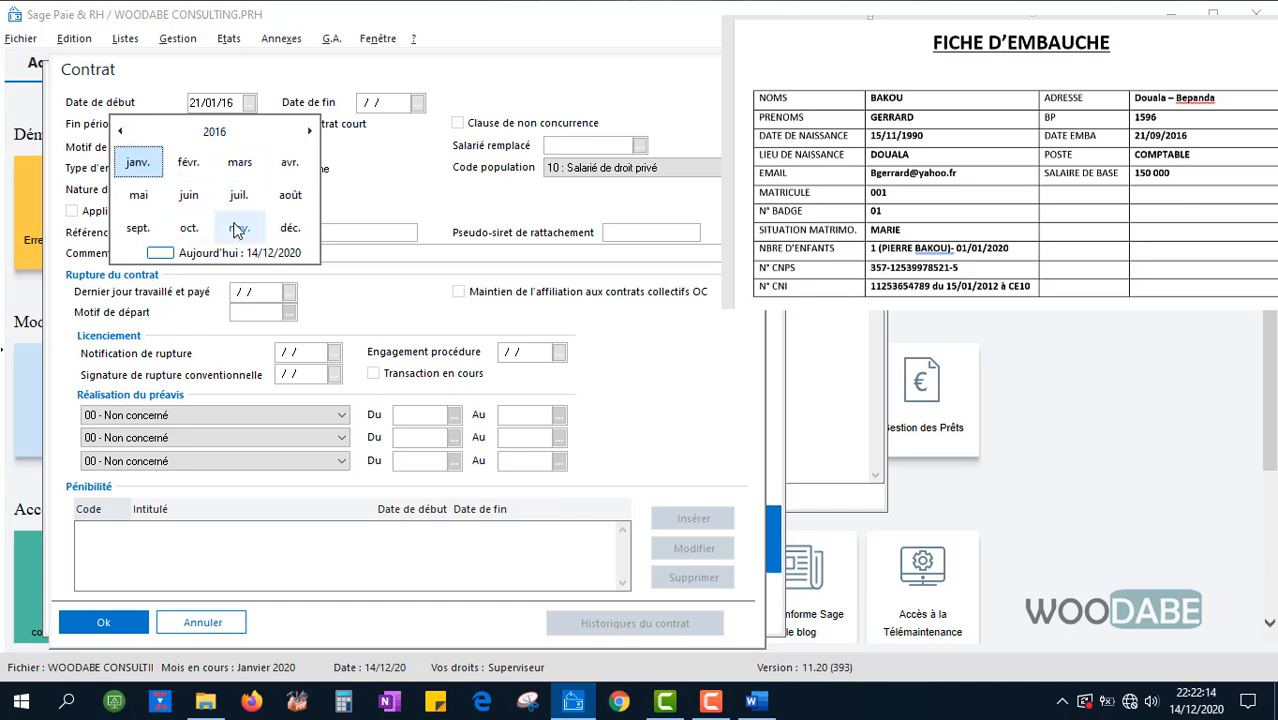
click(140, 228)
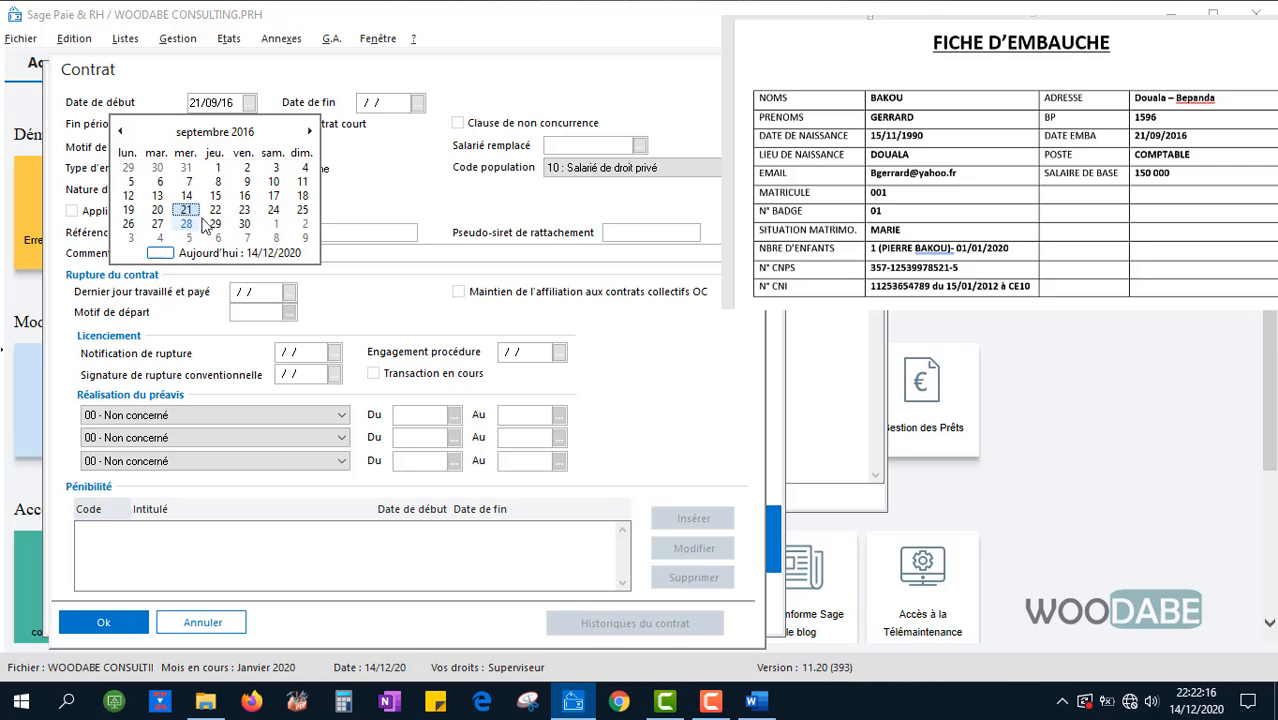
click(186, 220)
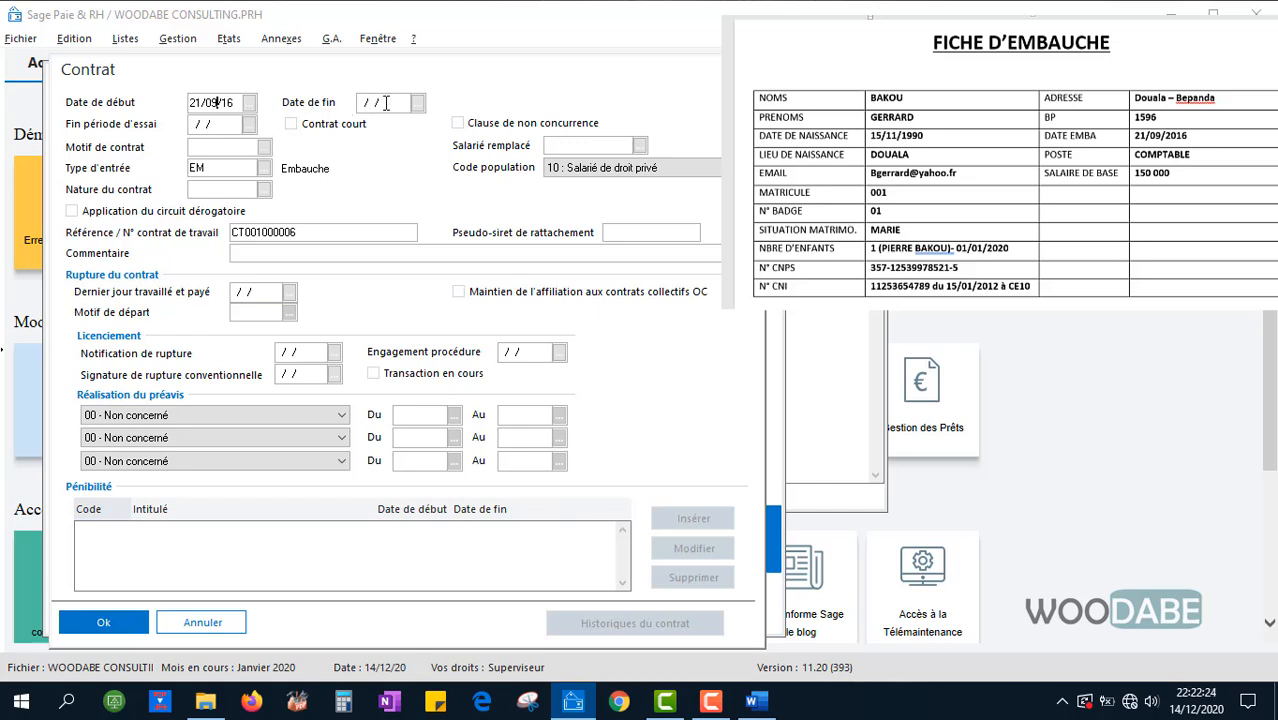
Apply the start date to the employee's hire, seniority, profession and establishment dates
click(216, 146)
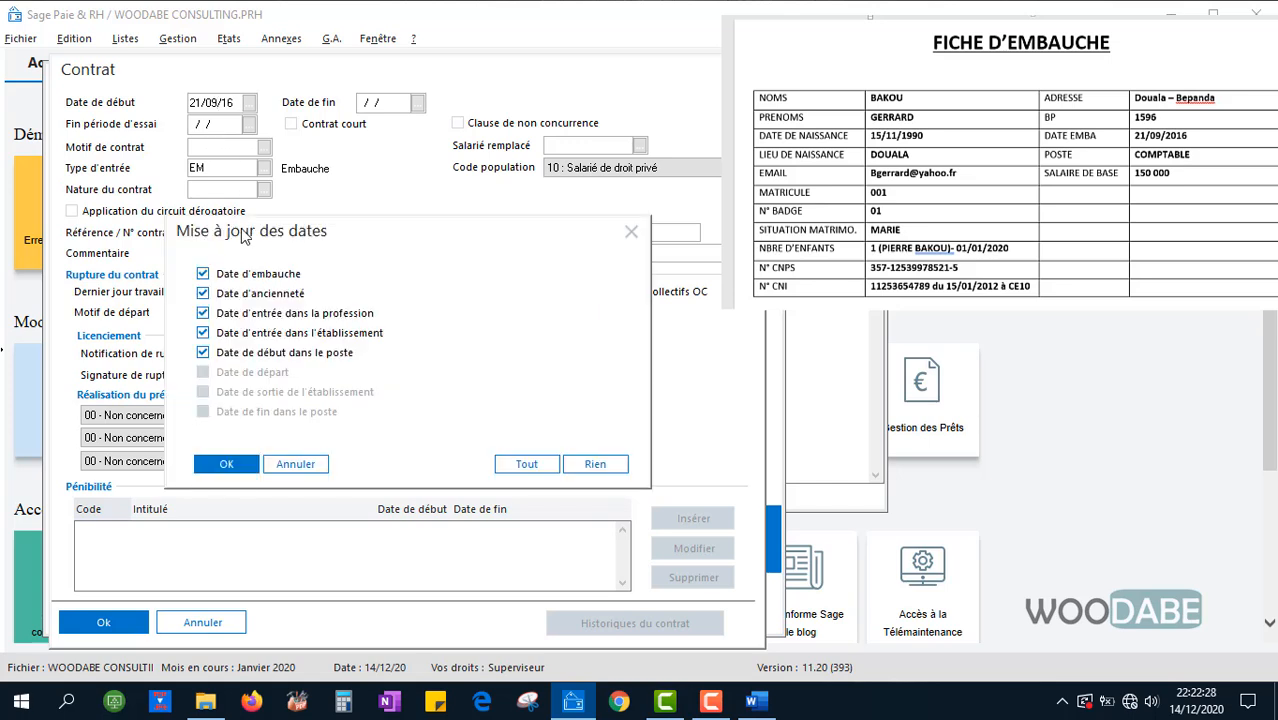
drag(246, 243, 246, 227)
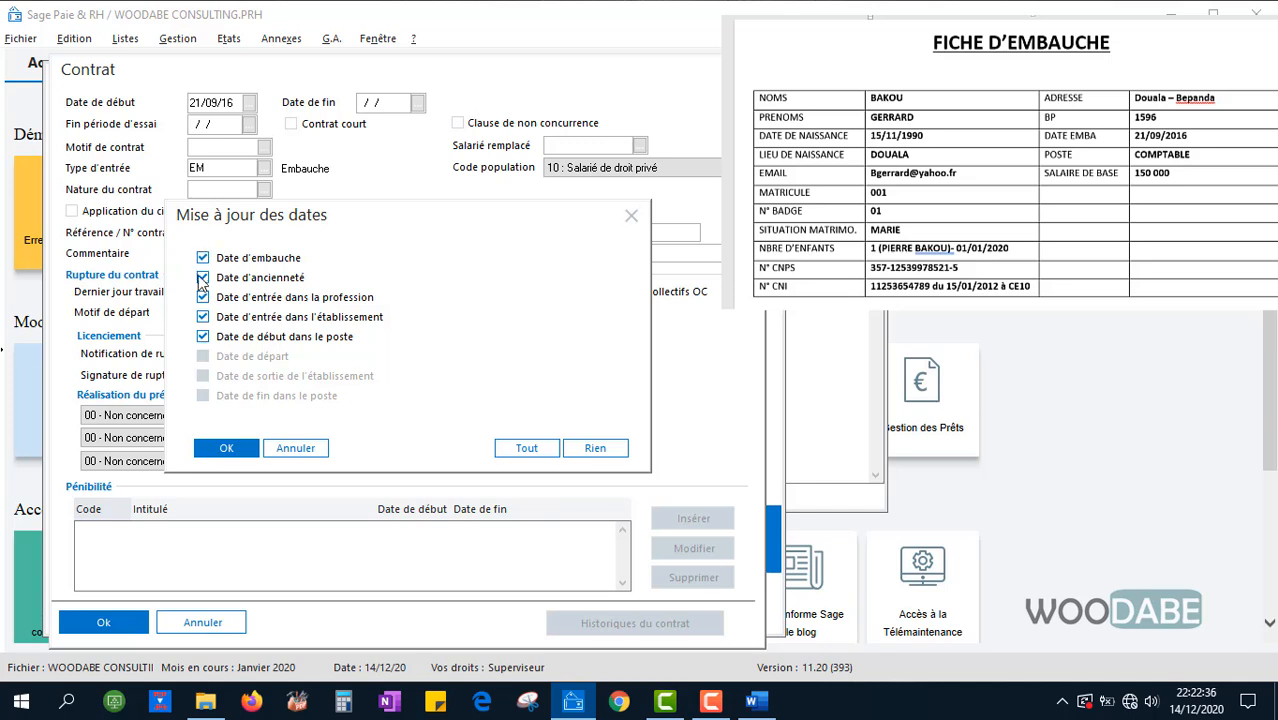
click(229, 451)
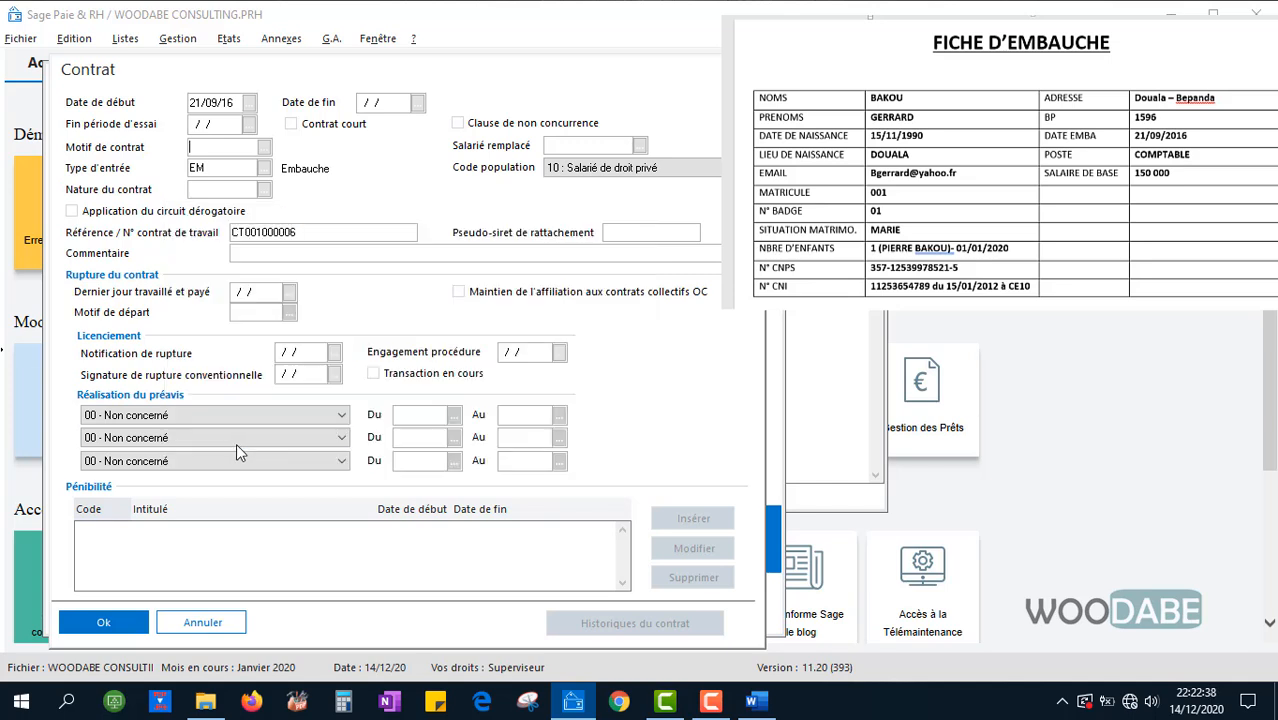
click(228, 150)
Create contract reason EM2 'EMBAUCHE', then choose EM EMBAUCHE as the contract reason
click(264, 148)
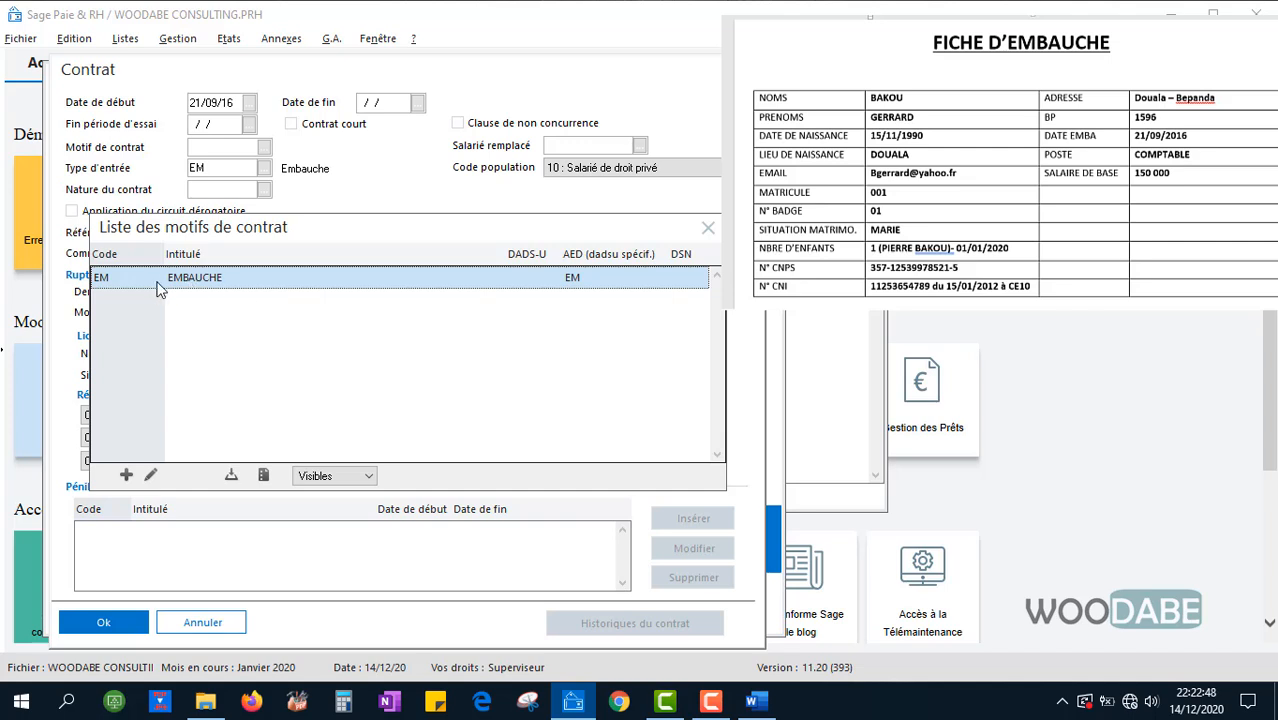
click(128, 476)
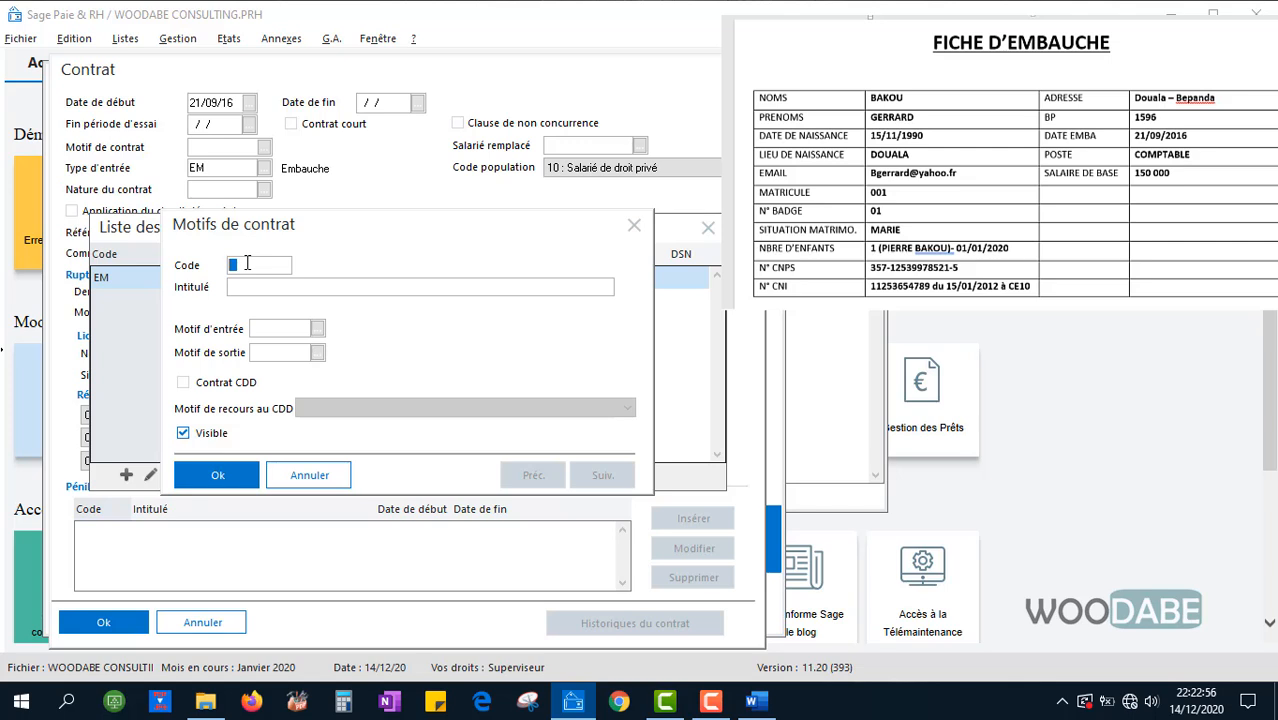
text(E)
text(M2)
text(EMBAUCHE)
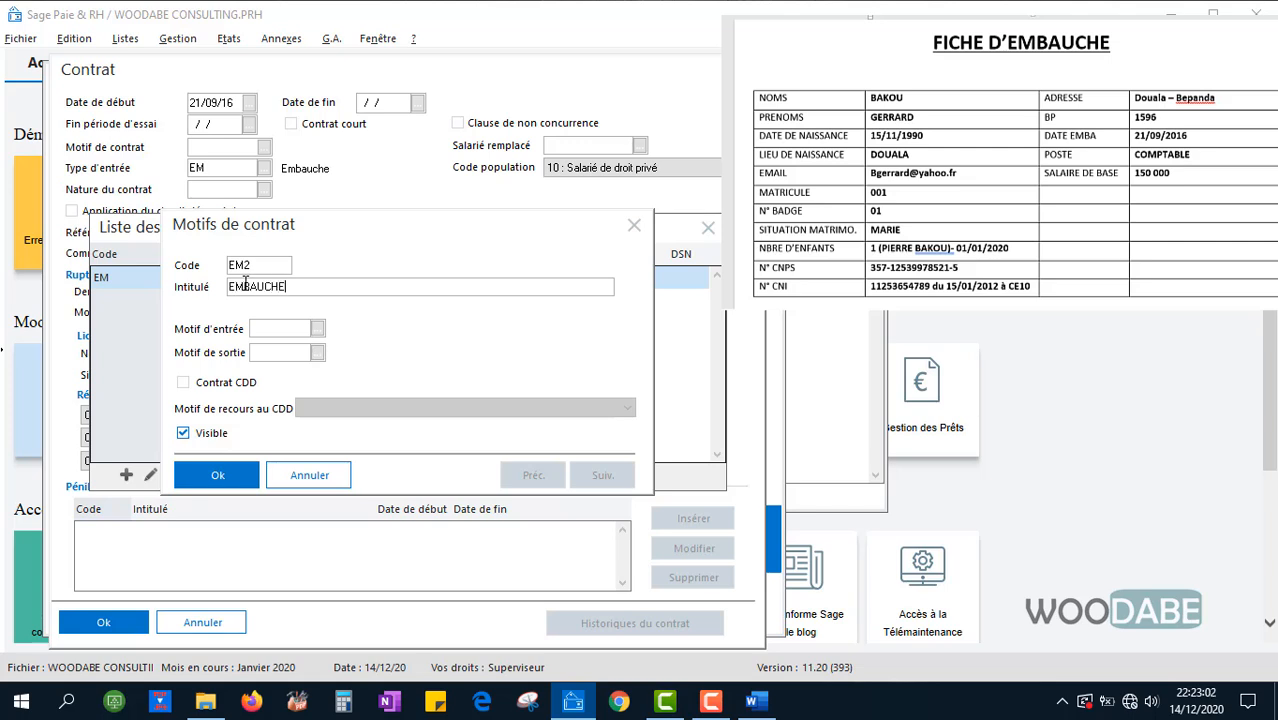
click(228, 472)
double_click(163, 273)
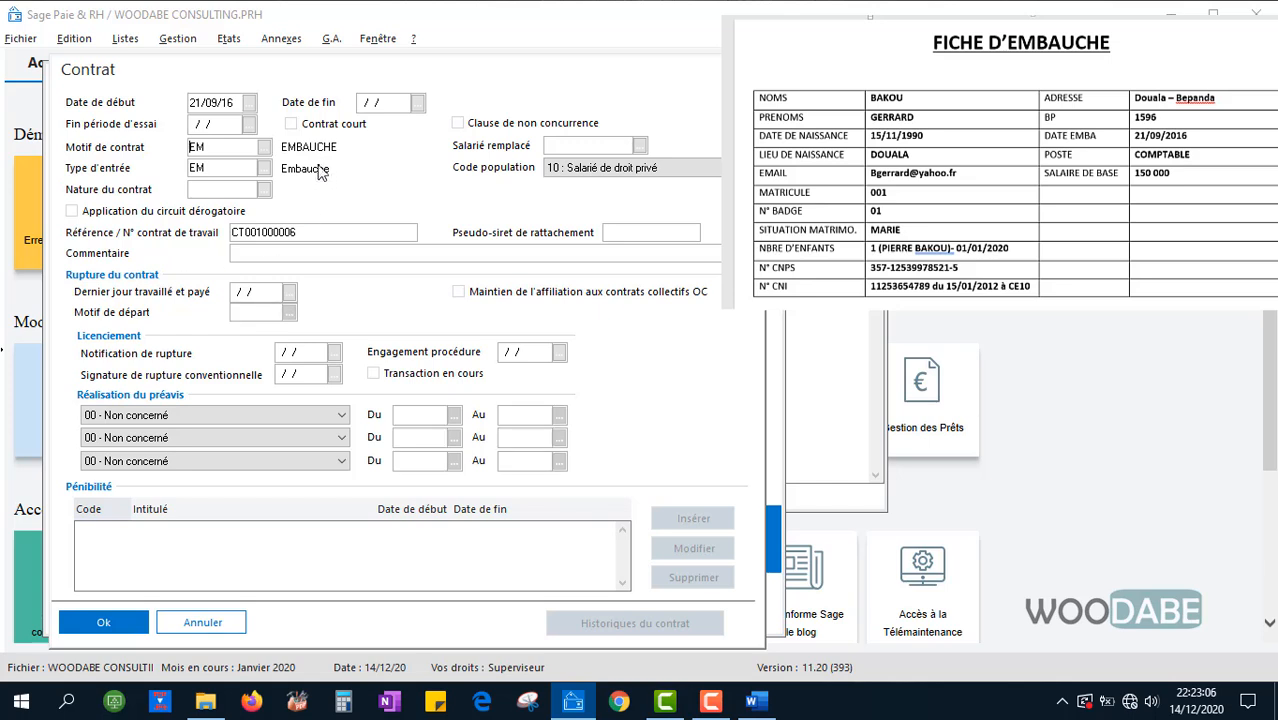
Show hidden contract natures, pick CDI as the contract nature, and confirm the contract details
click(265, 191)
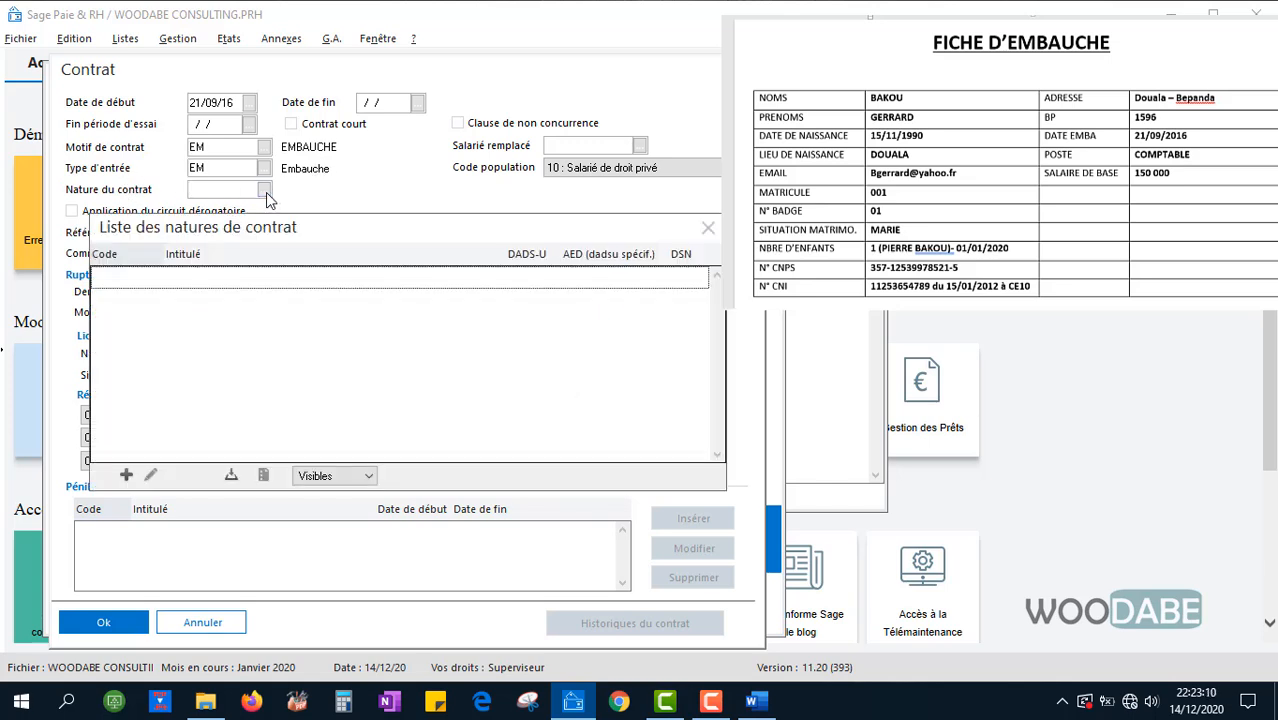
click(365, 478)
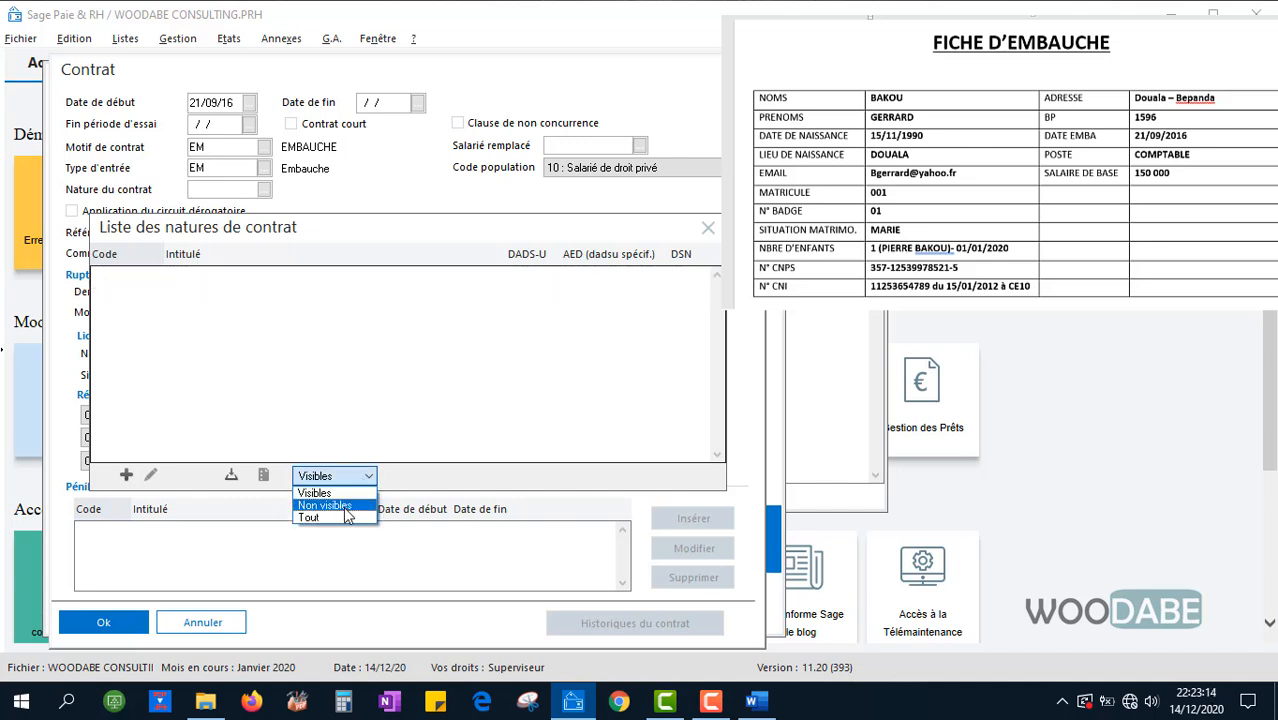
click(344, 506)
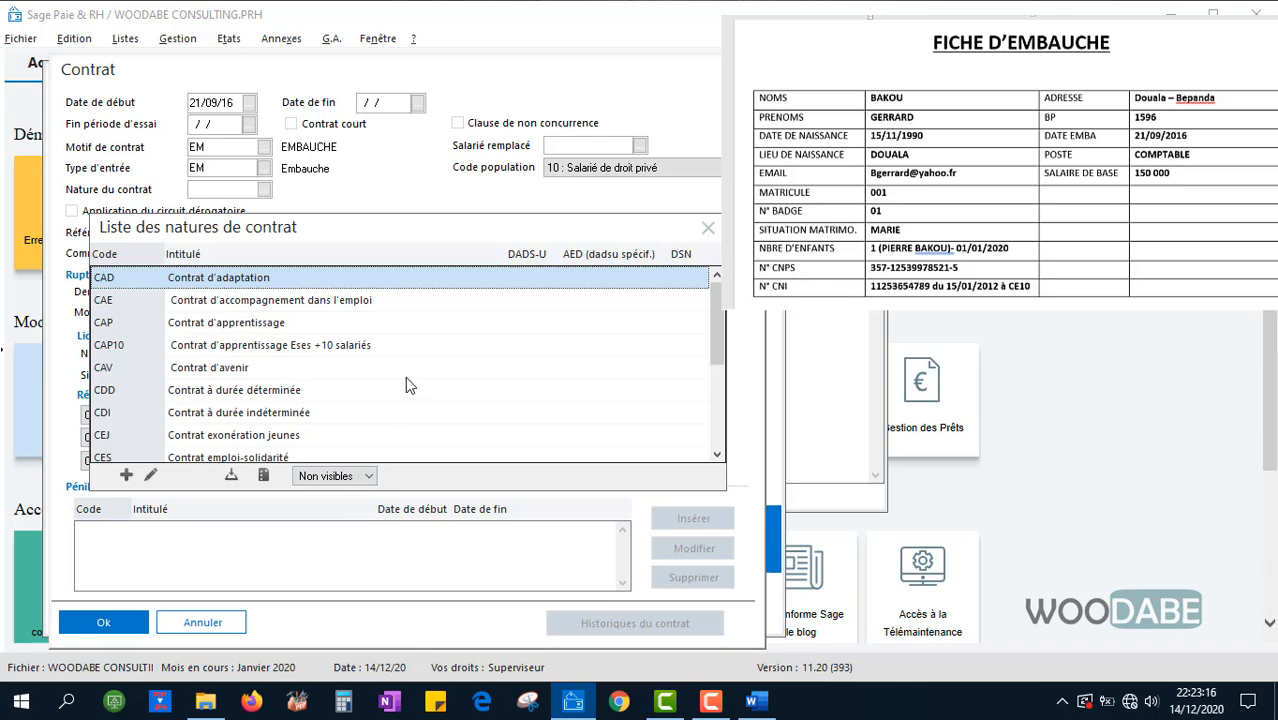
scroll(385, 372, down, 3)
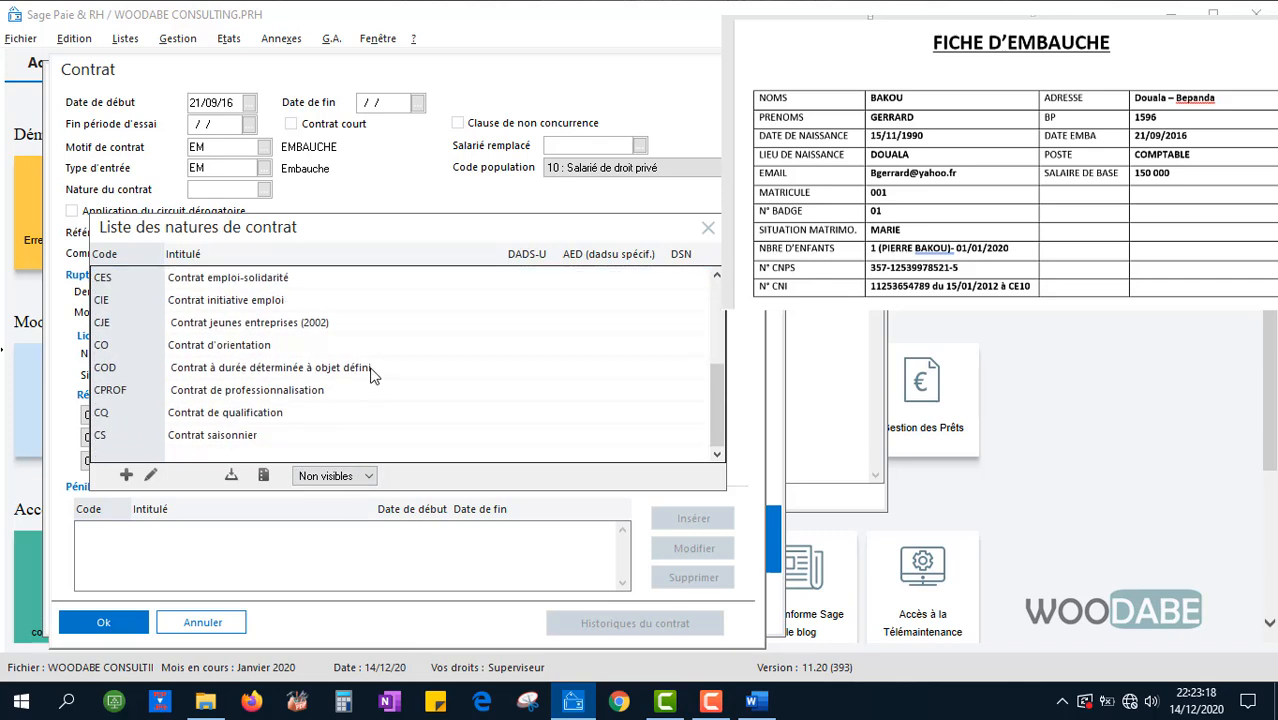
scroll(372, 374, up, 3)
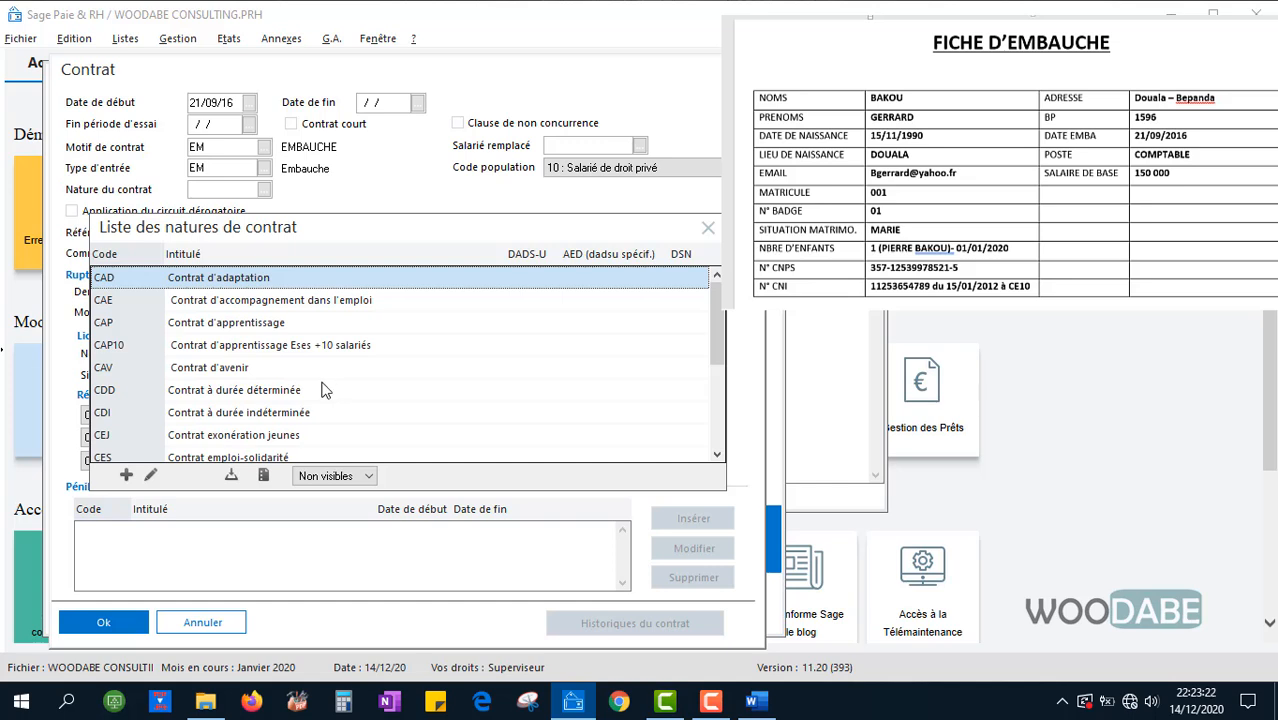
click(290, 414)
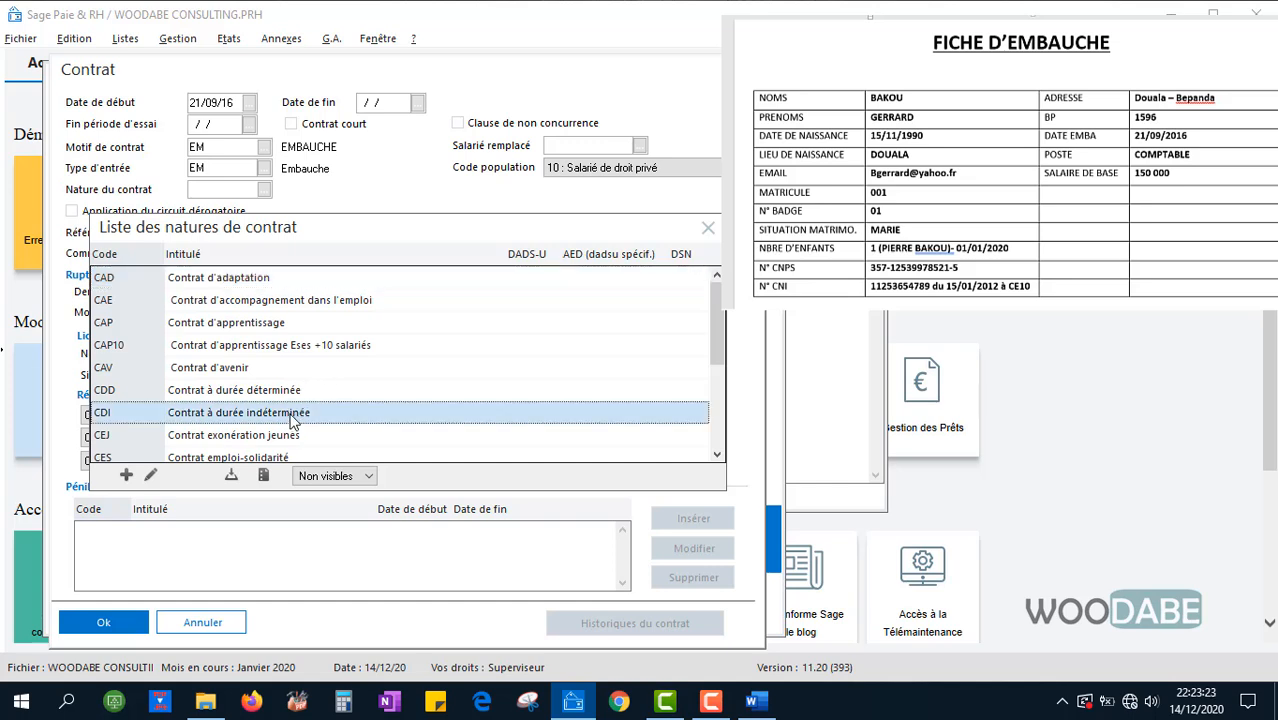
double_click(197, 414)
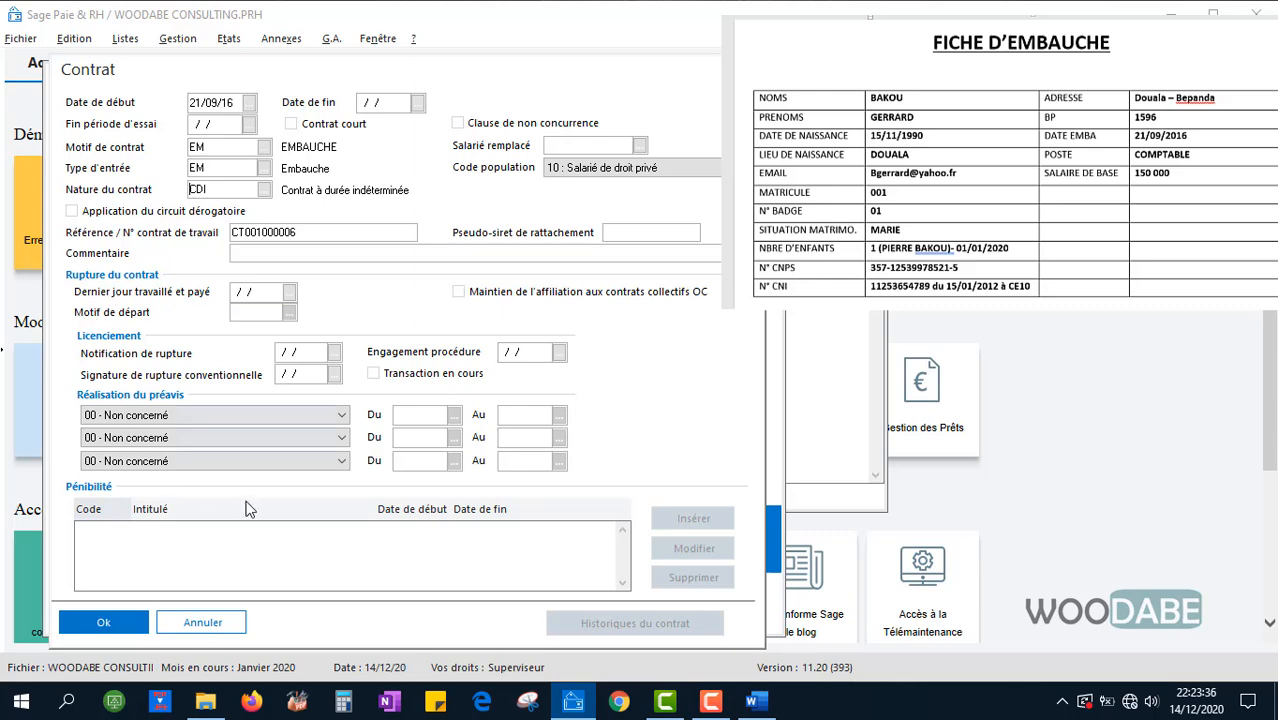
click(103, 622)
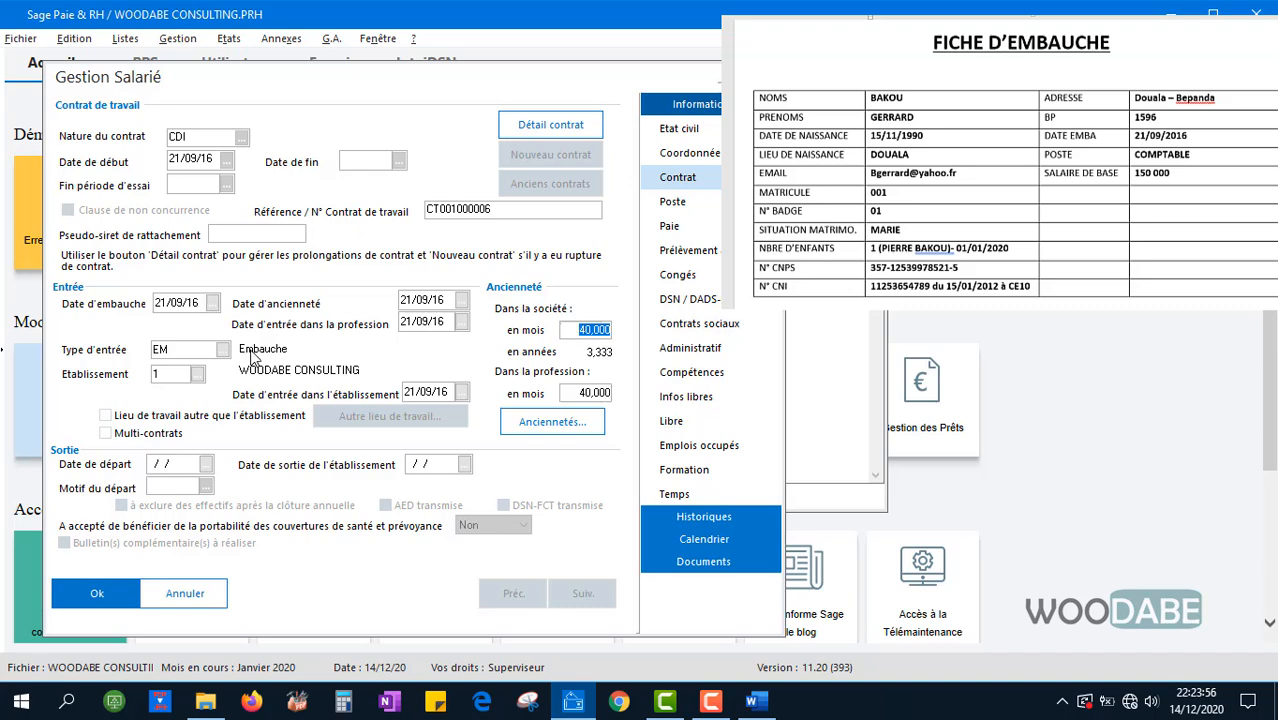
Leave the establishment at 1 WOODABE CONSULTING and go to the Poste page
click(197, 374)
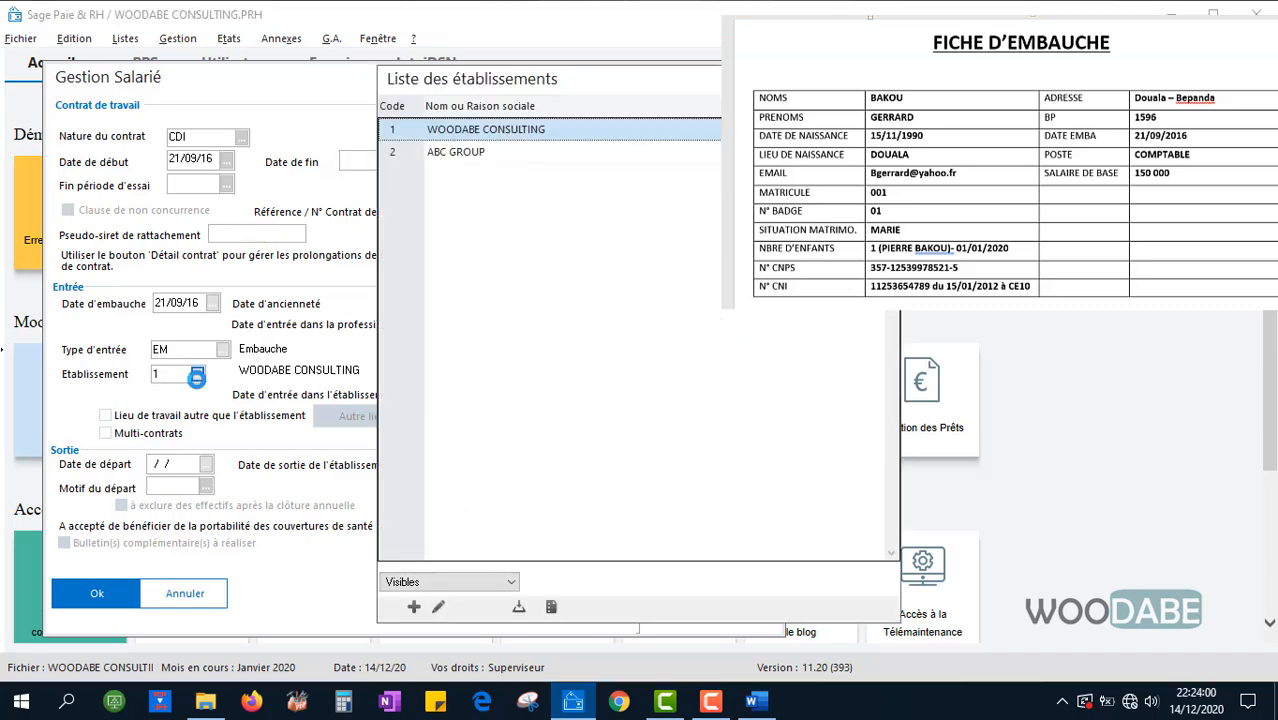
click(461, 153)
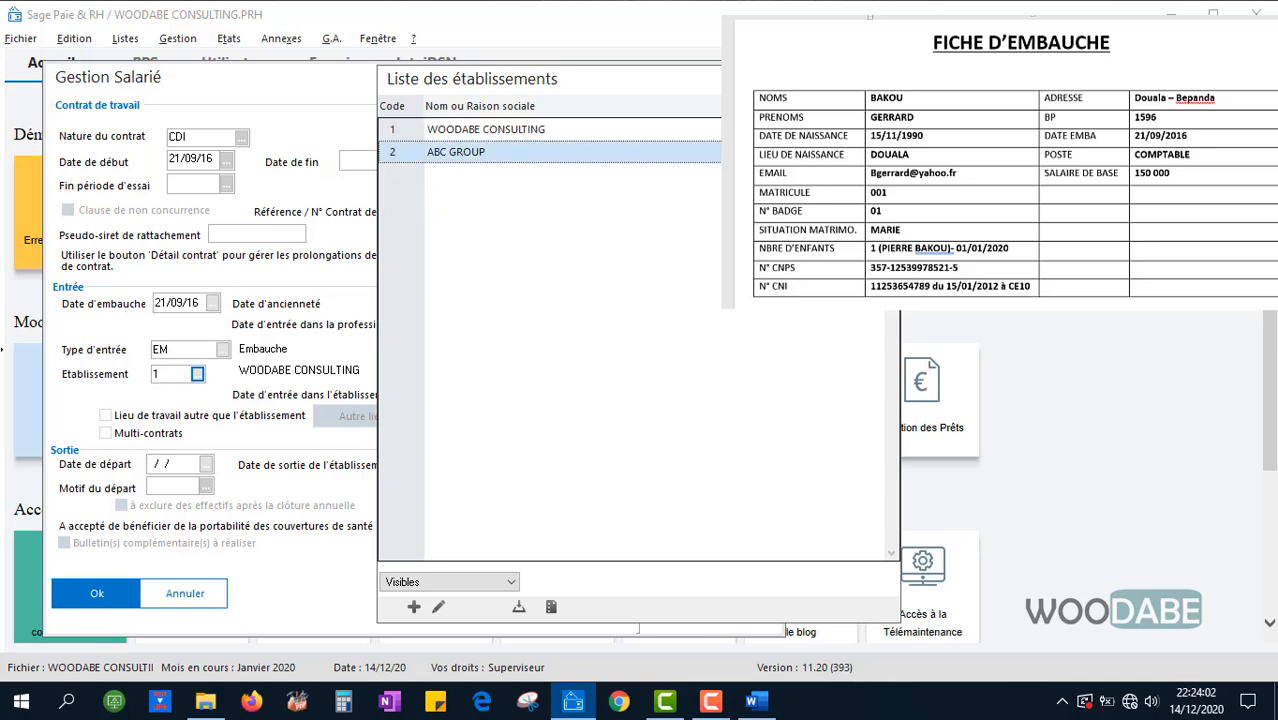
key(Escape)
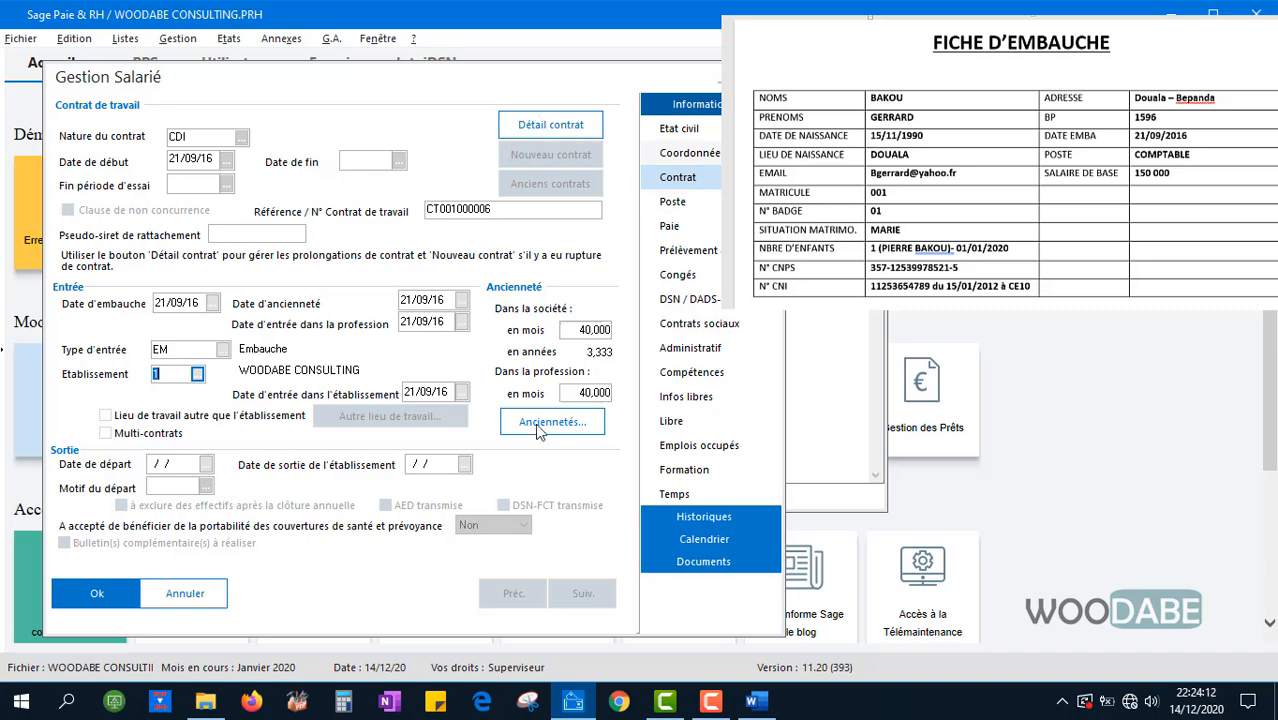
click(677, 206)
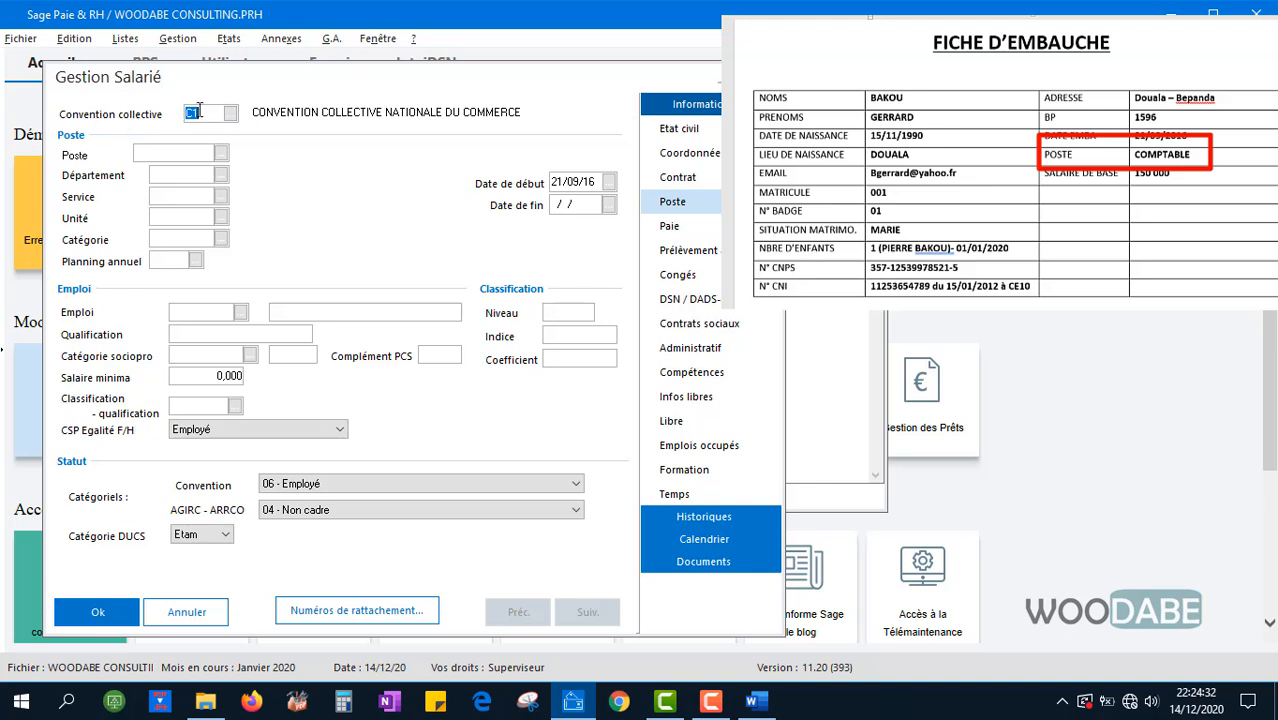
Keep collective agreement C1 and create the new job COMP titled 'COMPTABLE'
click(231, 113)
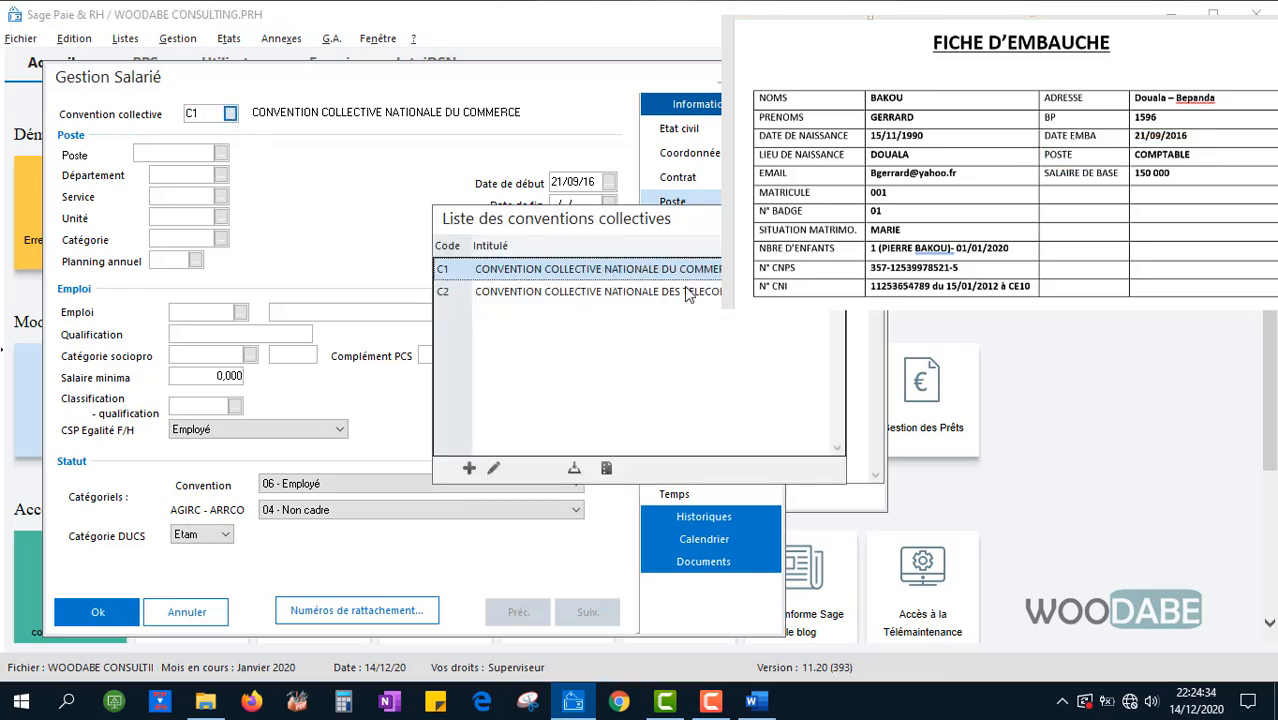
click(829, 218)
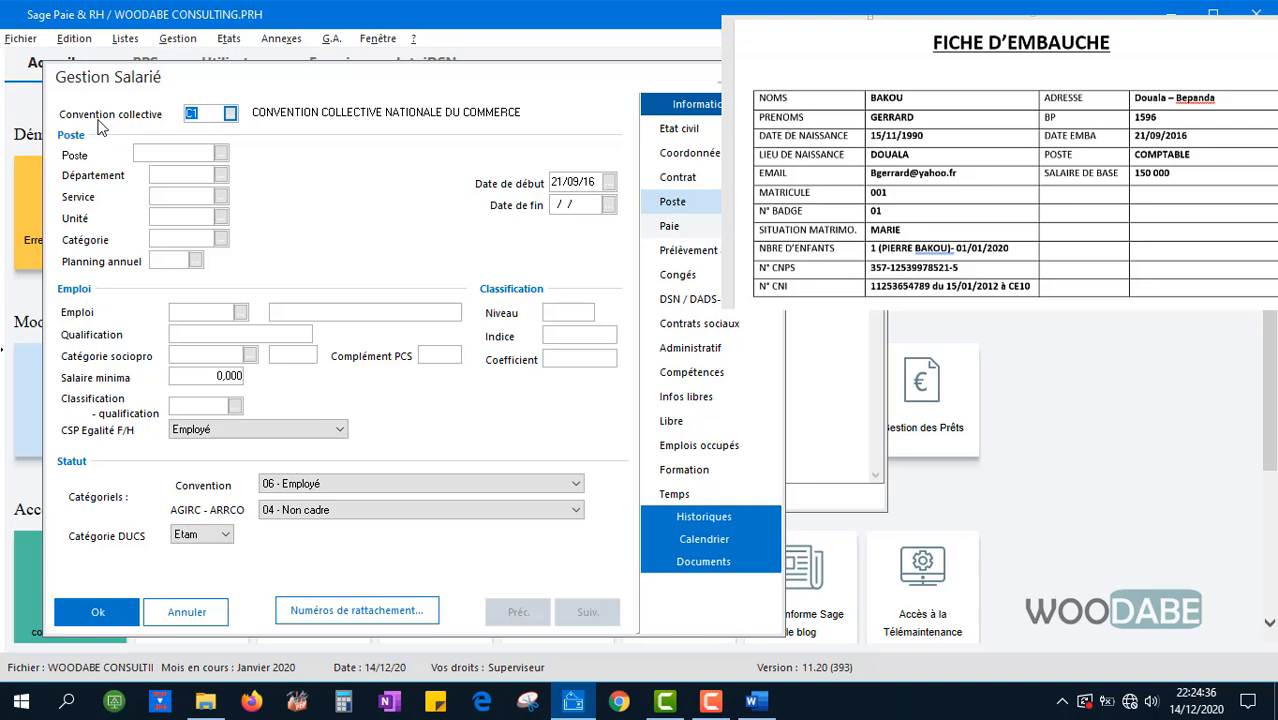
click(221, 155)
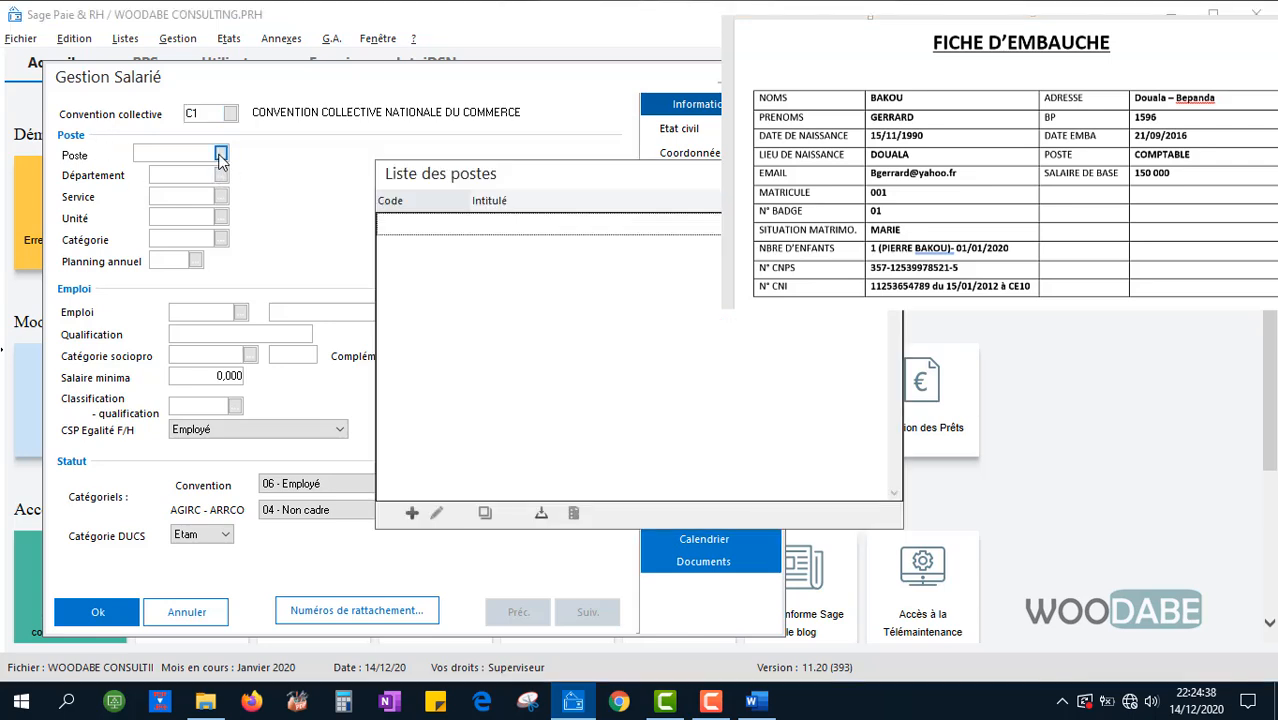
drag(490, 173, 441, 162)
click(394, 501)
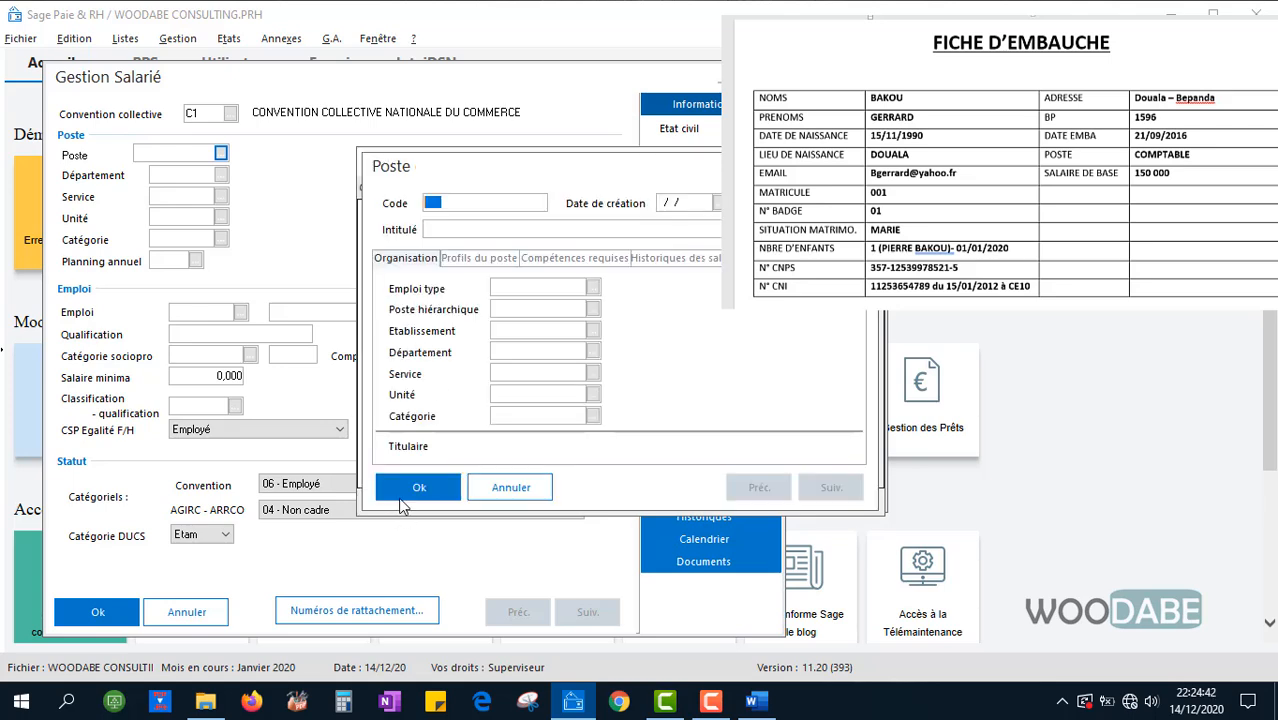
text(COMP)
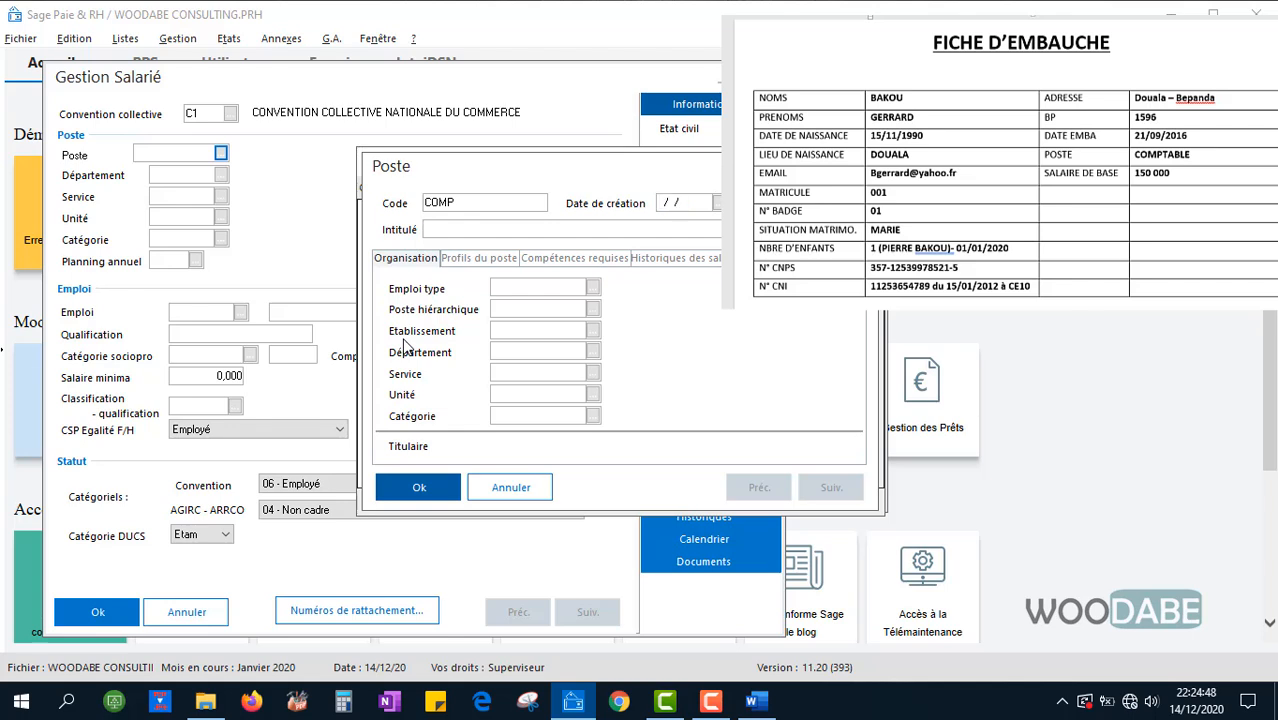
text(COMPTABLE)
click(504, 263)
click(540, 263)
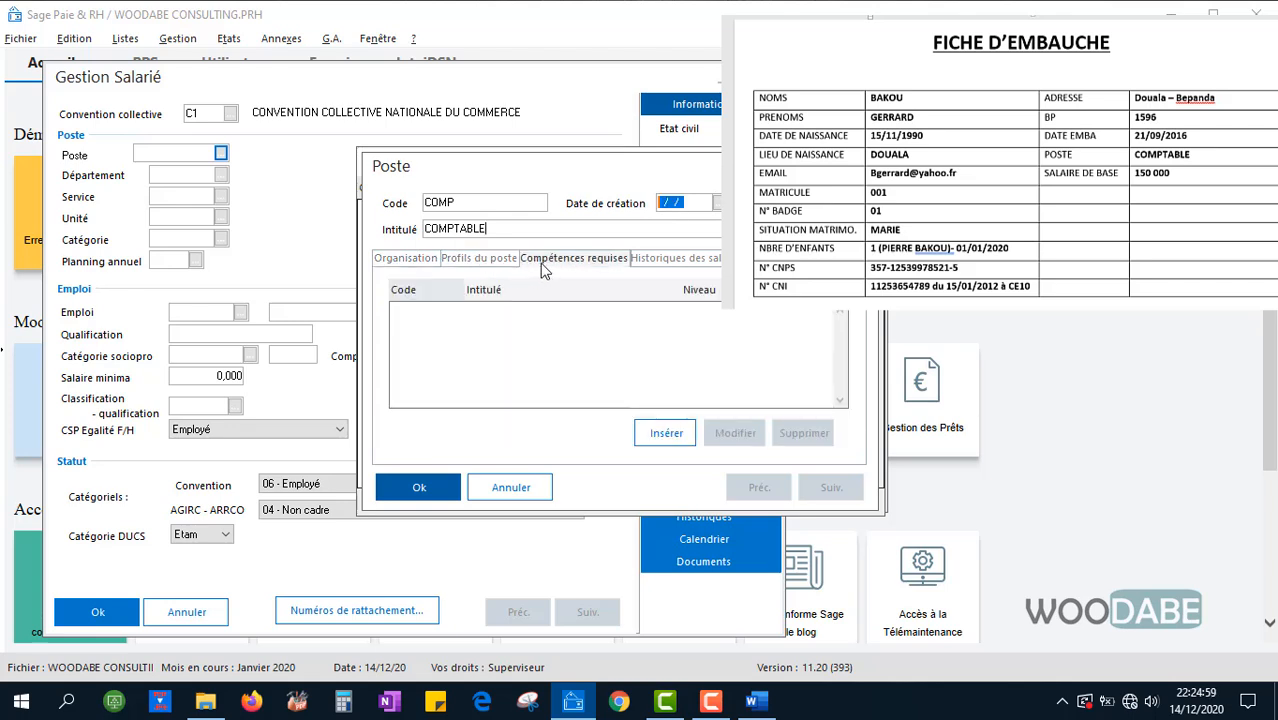
click(662, 262)
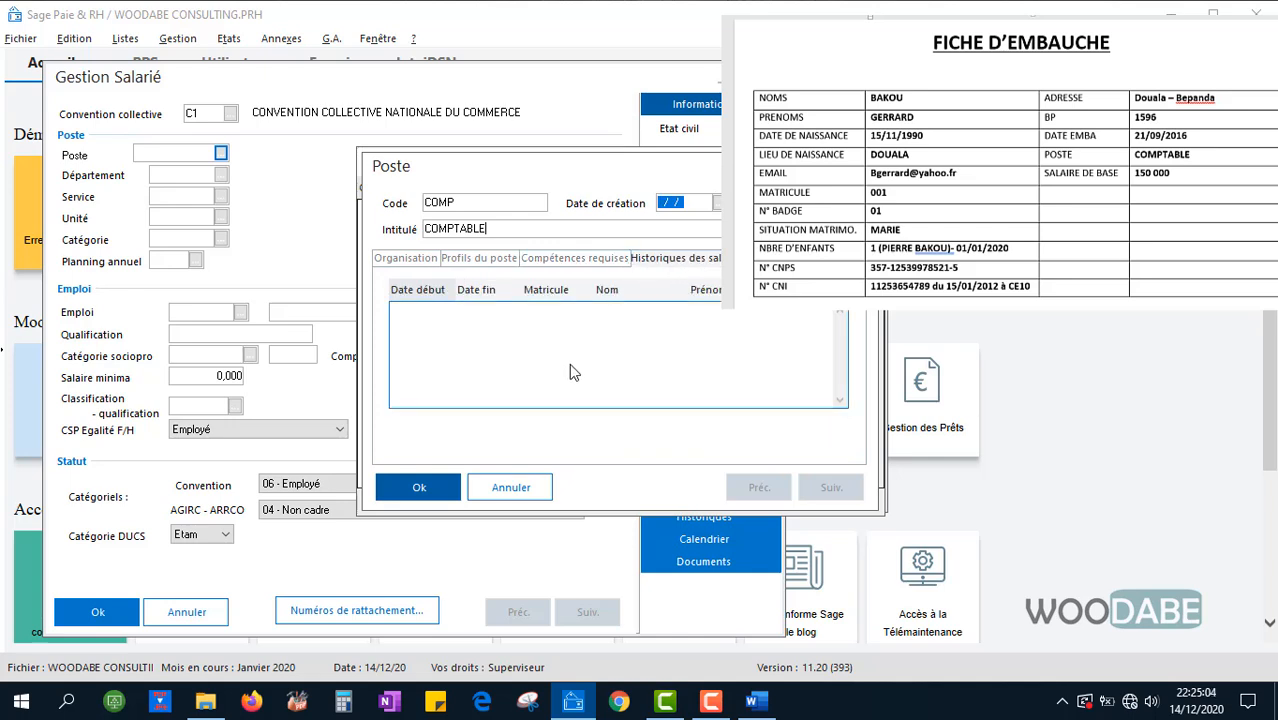
click(420, 268)
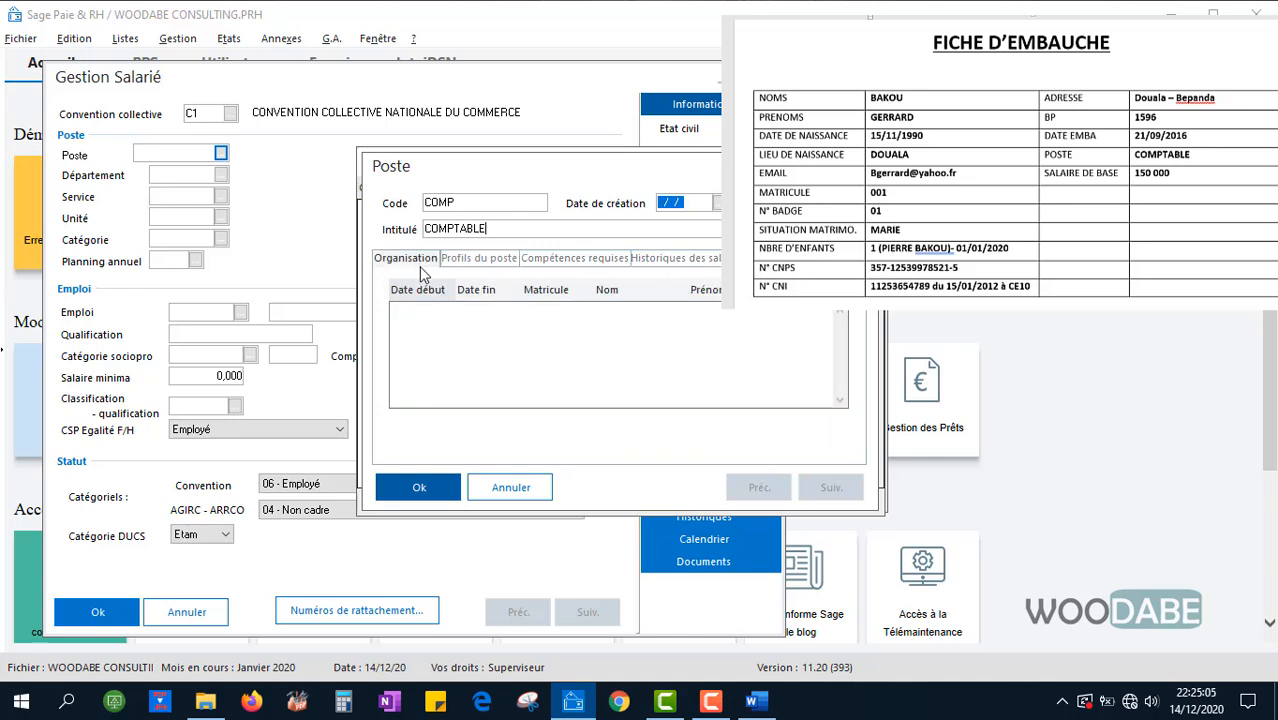
click(419, 487)
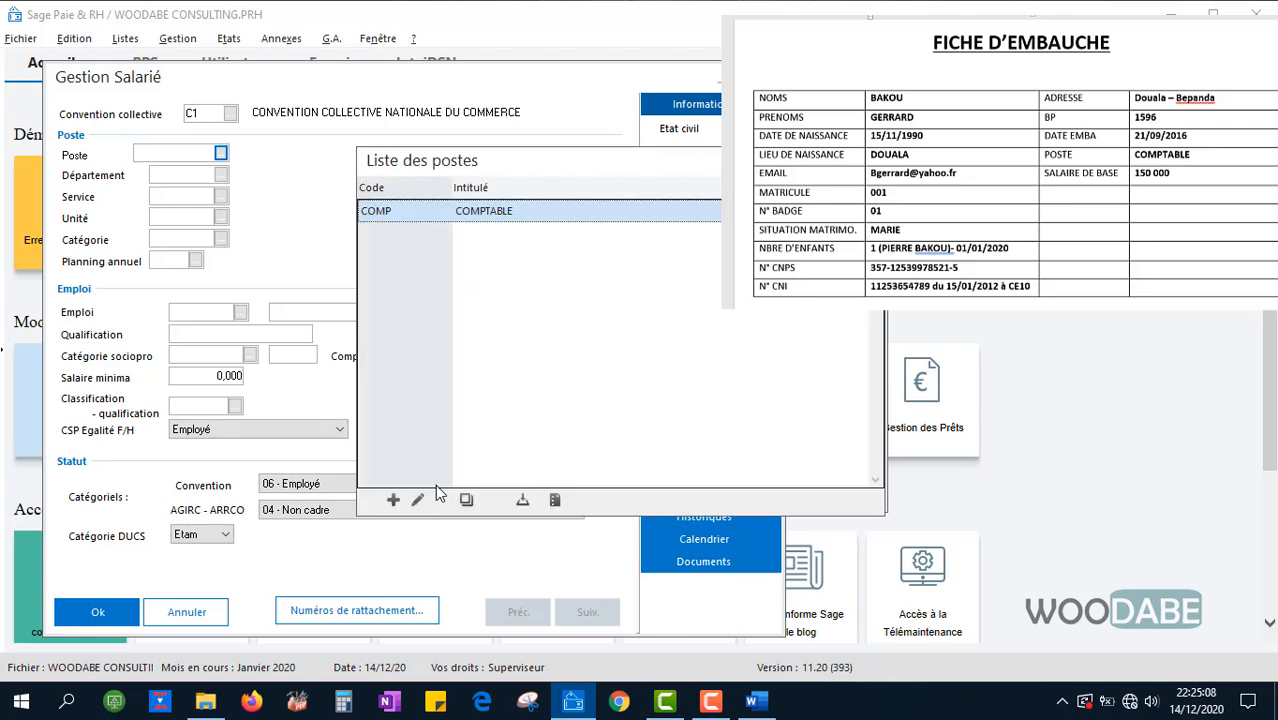
Assign job COMP to the employee and set the department to DGEN
double_click(443, 226)
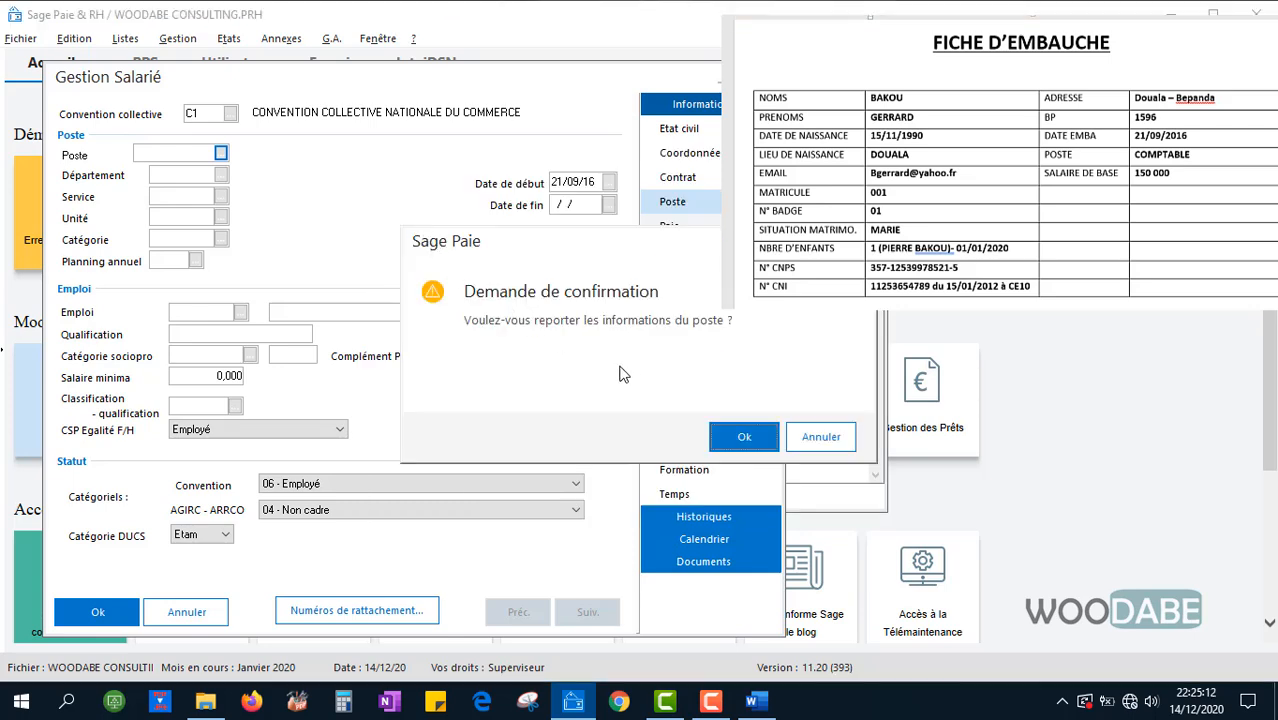
click(744, 437)
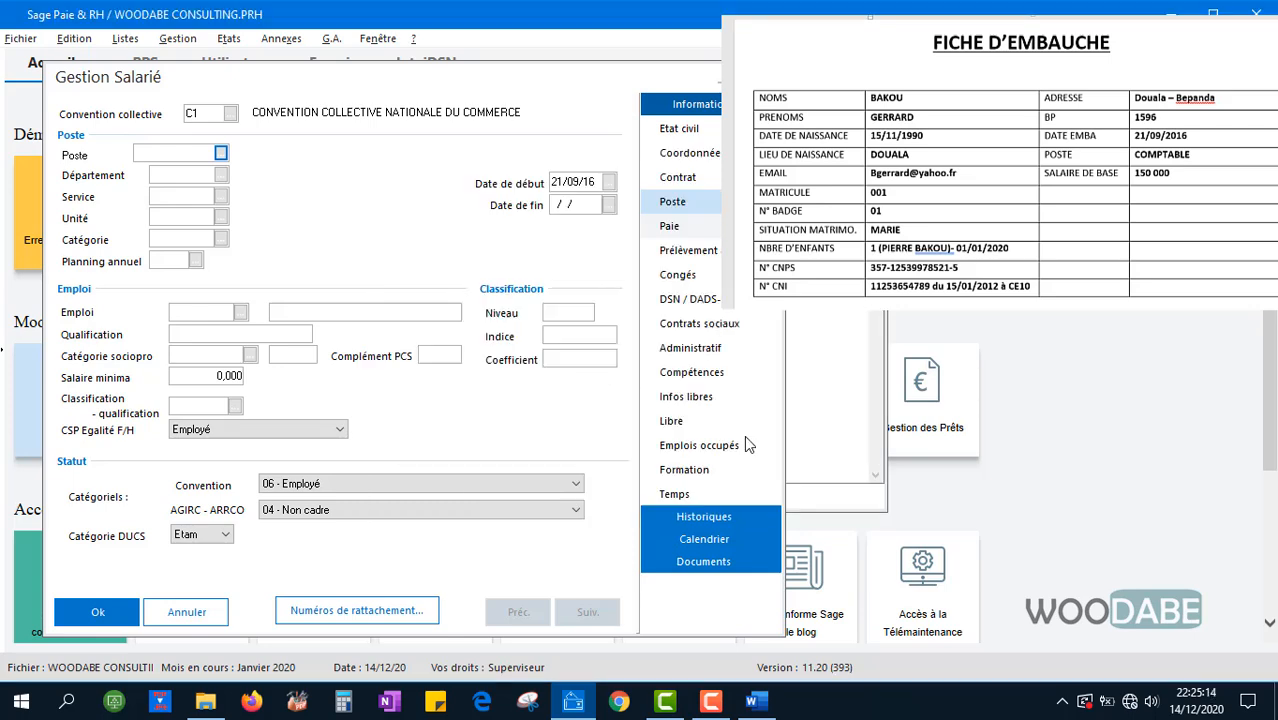
click(221, 175)
double_click(340, 233)
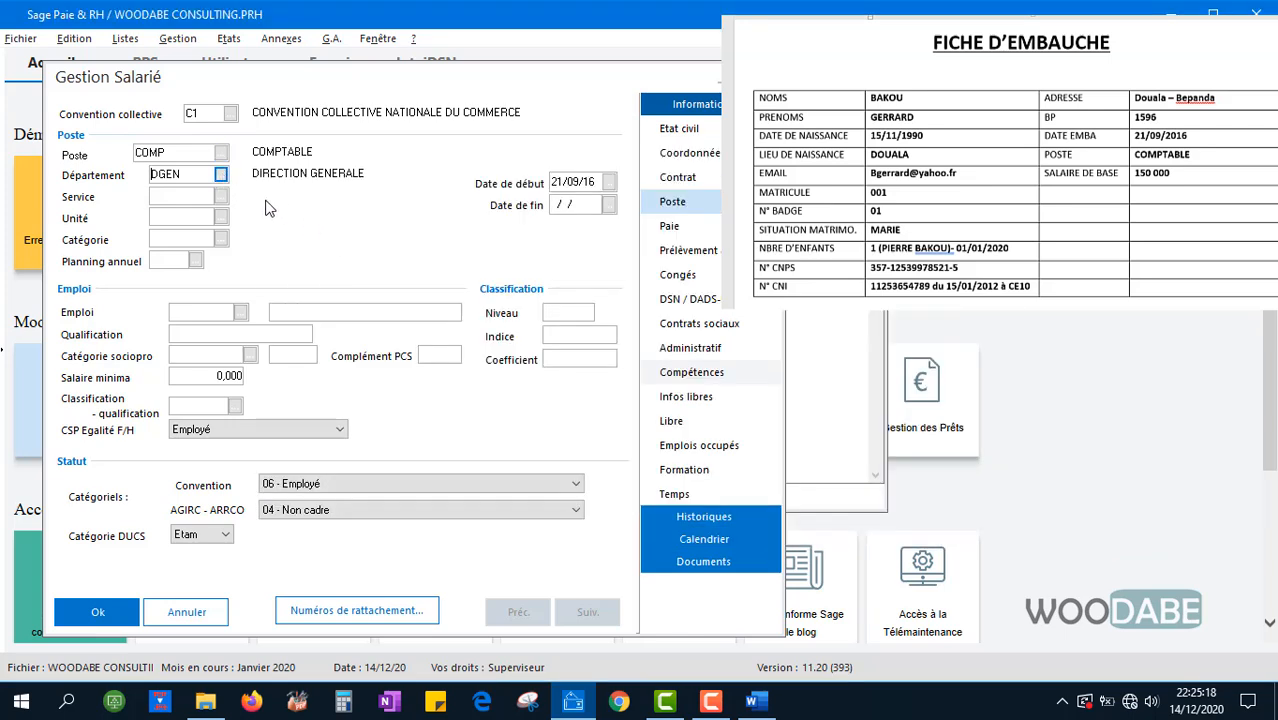
Set the service to DAAF and the unit to SCOM, then bring up the categories list
click(222, 196)
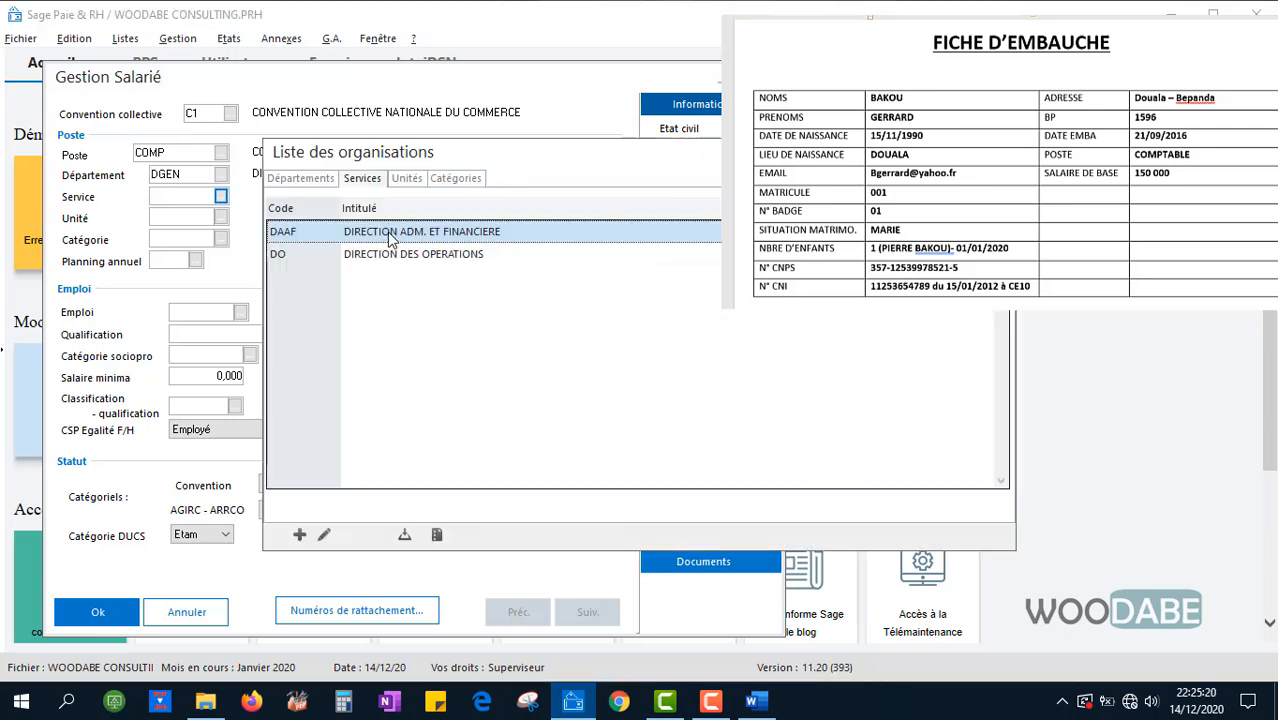
double_click(391, 241)
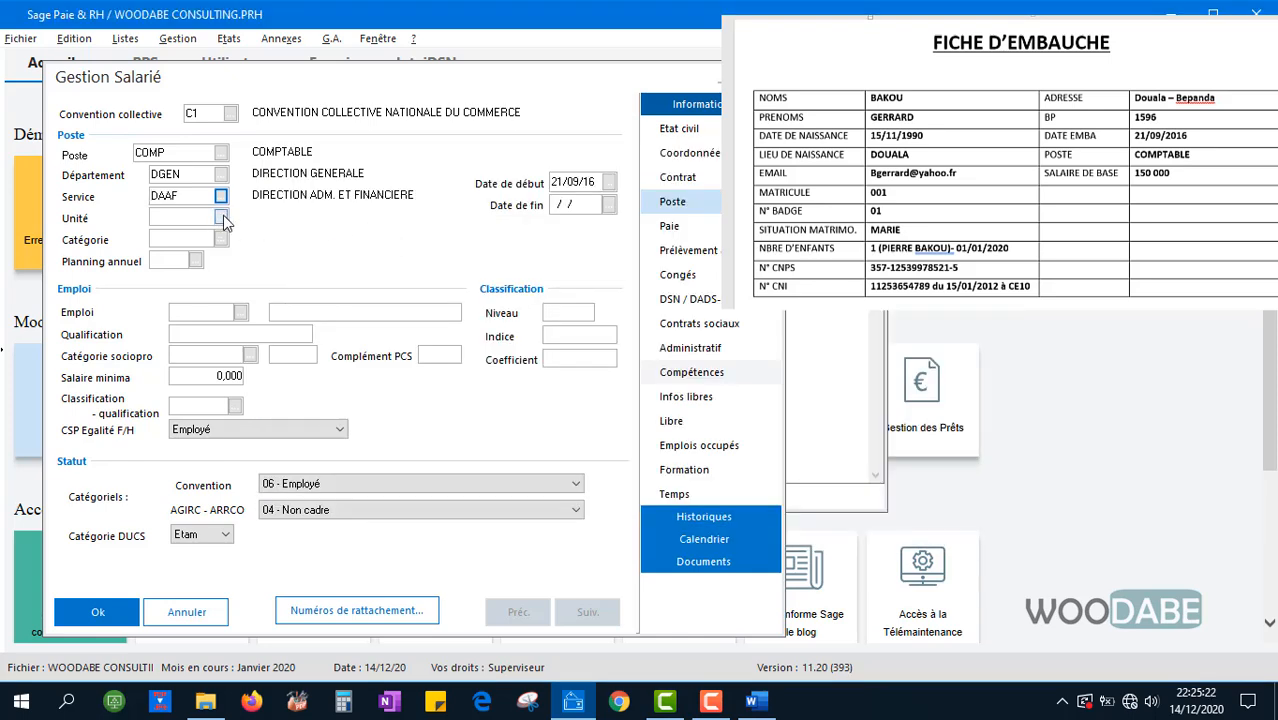
click(221, 217)
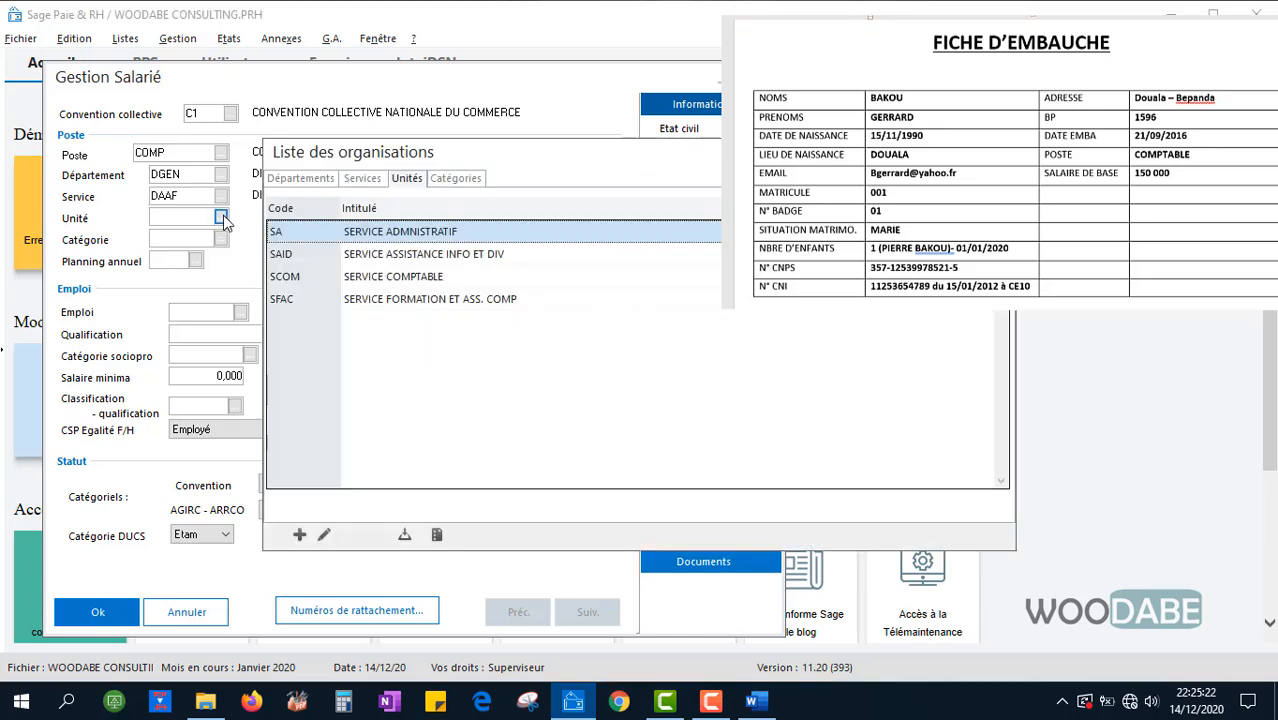
click(418, 280)
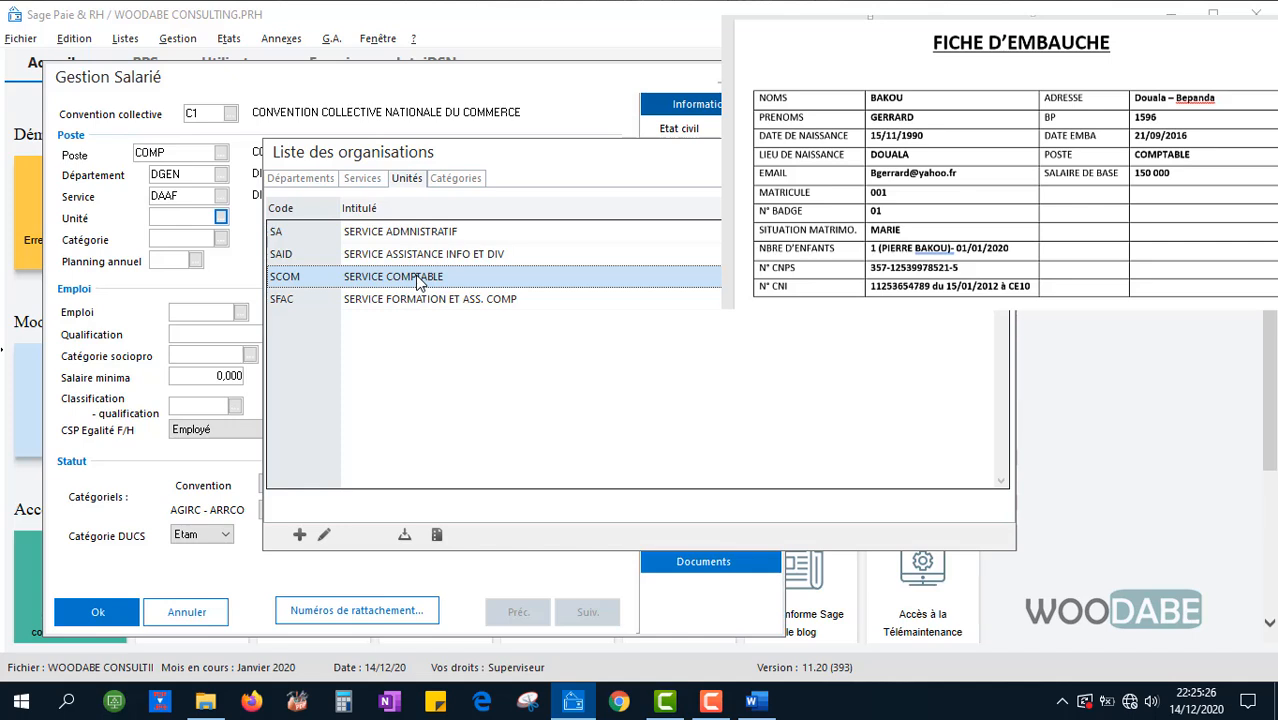
double_click(418, 280)
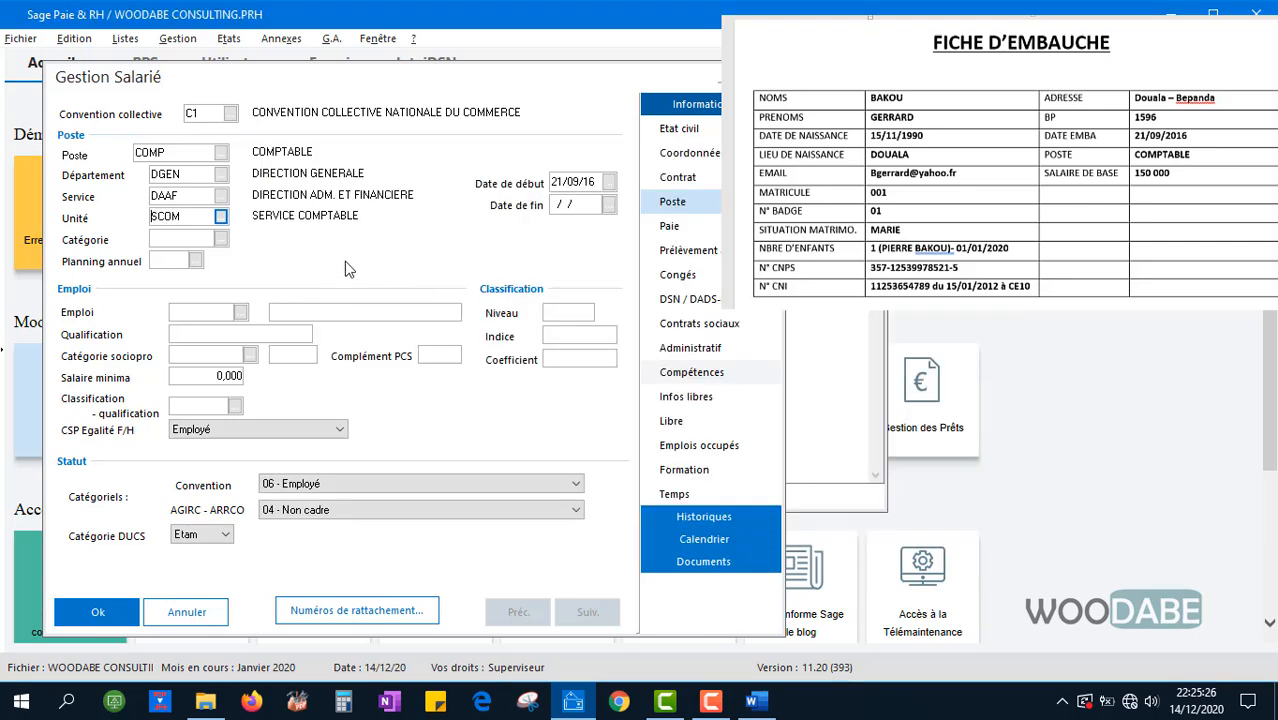
click(221, 239)
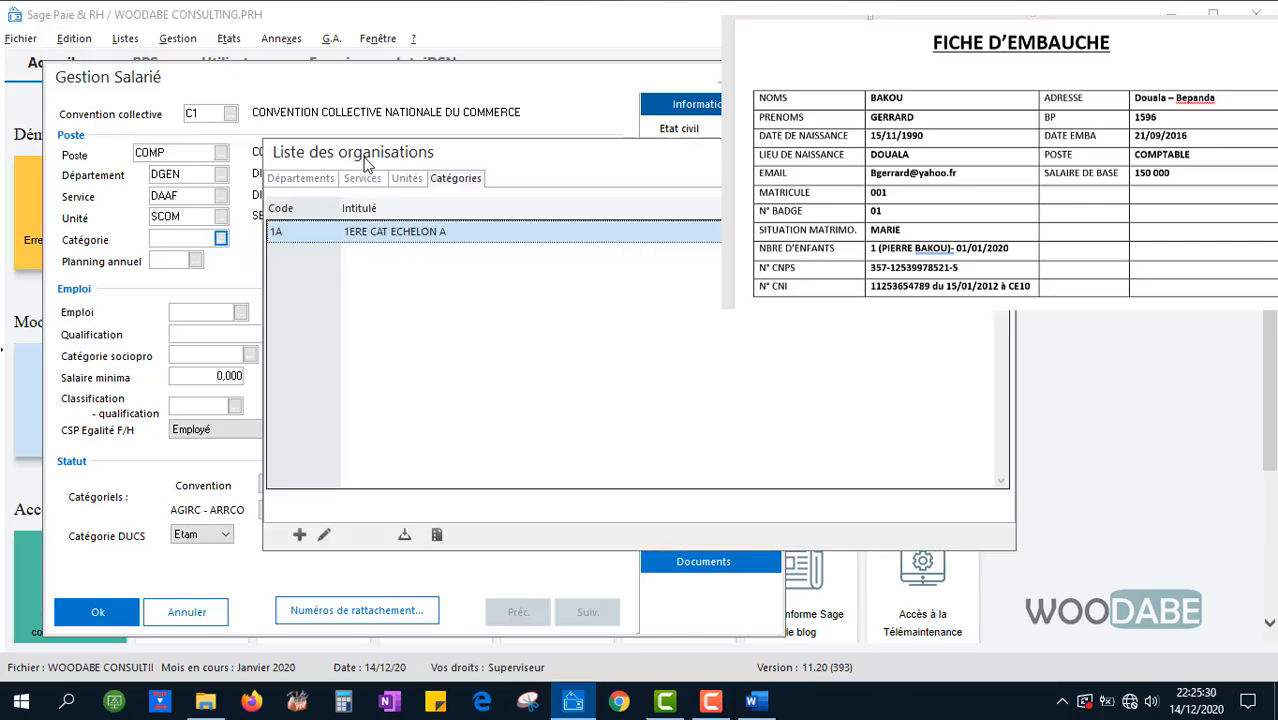
mouse_move(366, 165)
mouse_down()
mouse_move(397, 166)
mouse_move(383, 174)
mouse_up()
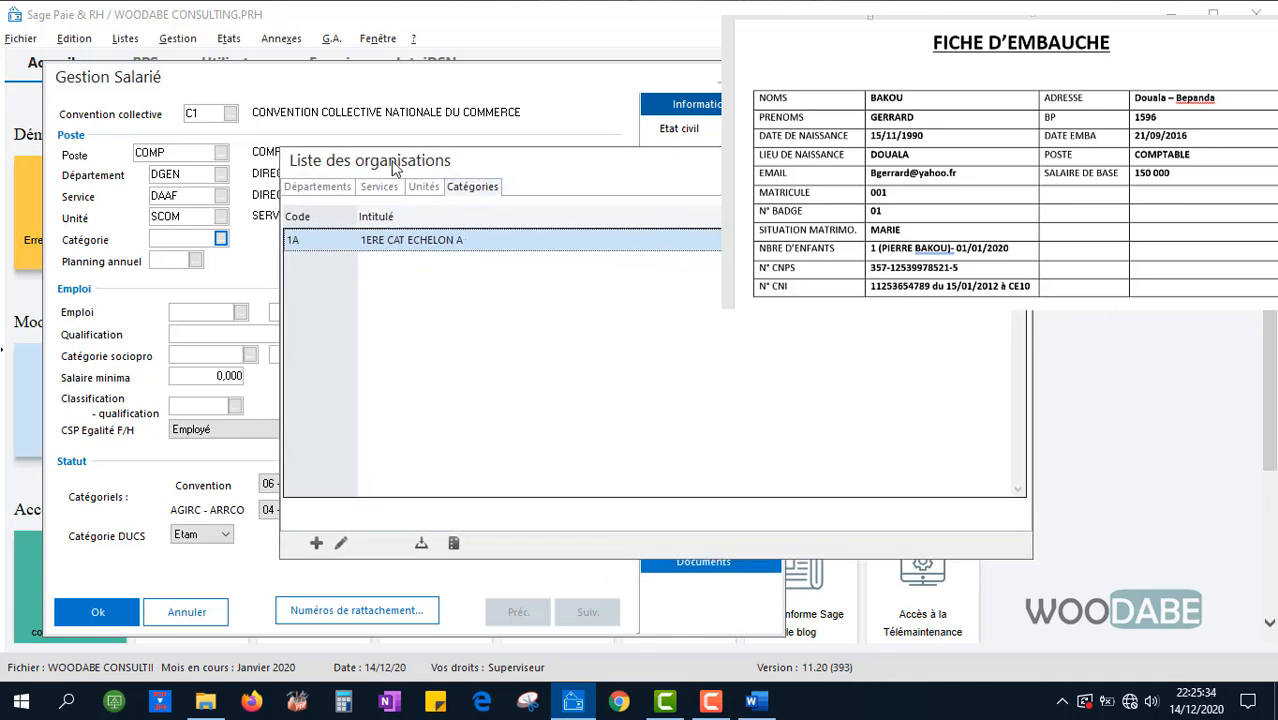
drag(395, 168, 374, 162)
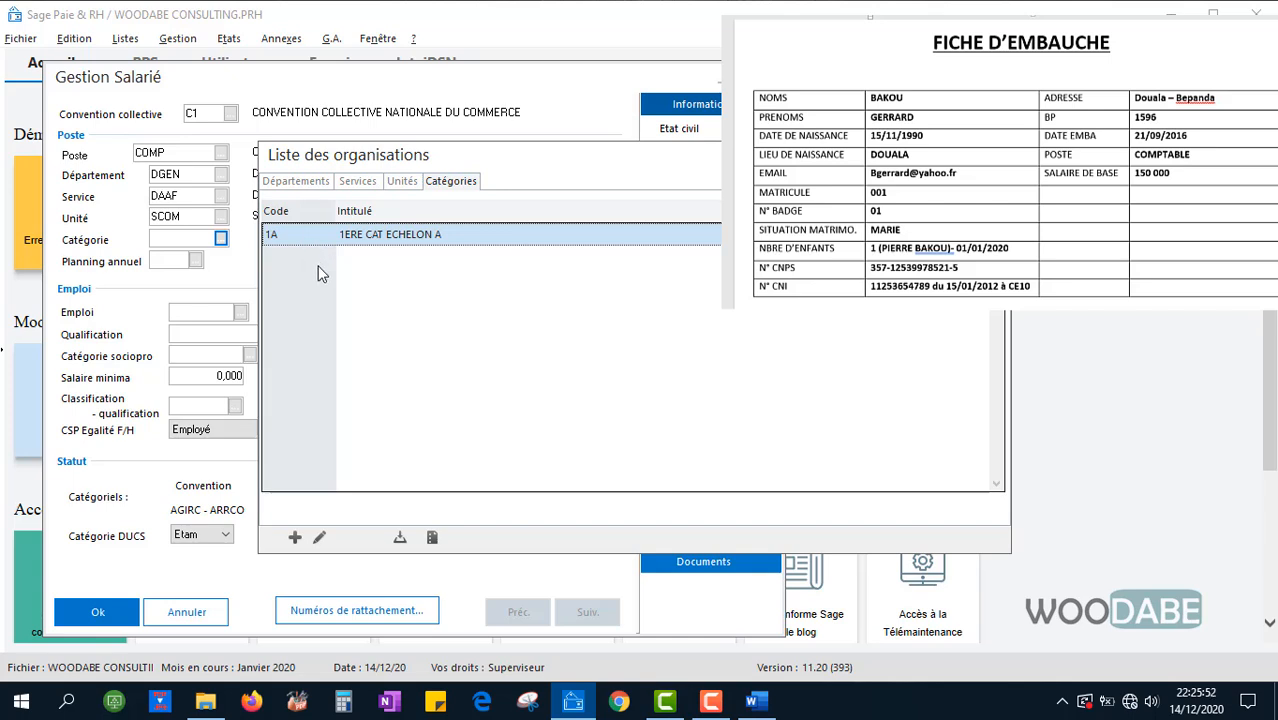
Create category 9A '9EME CAT ECHELON A', assign it to the employee, and go to Paie
click(296, 538)
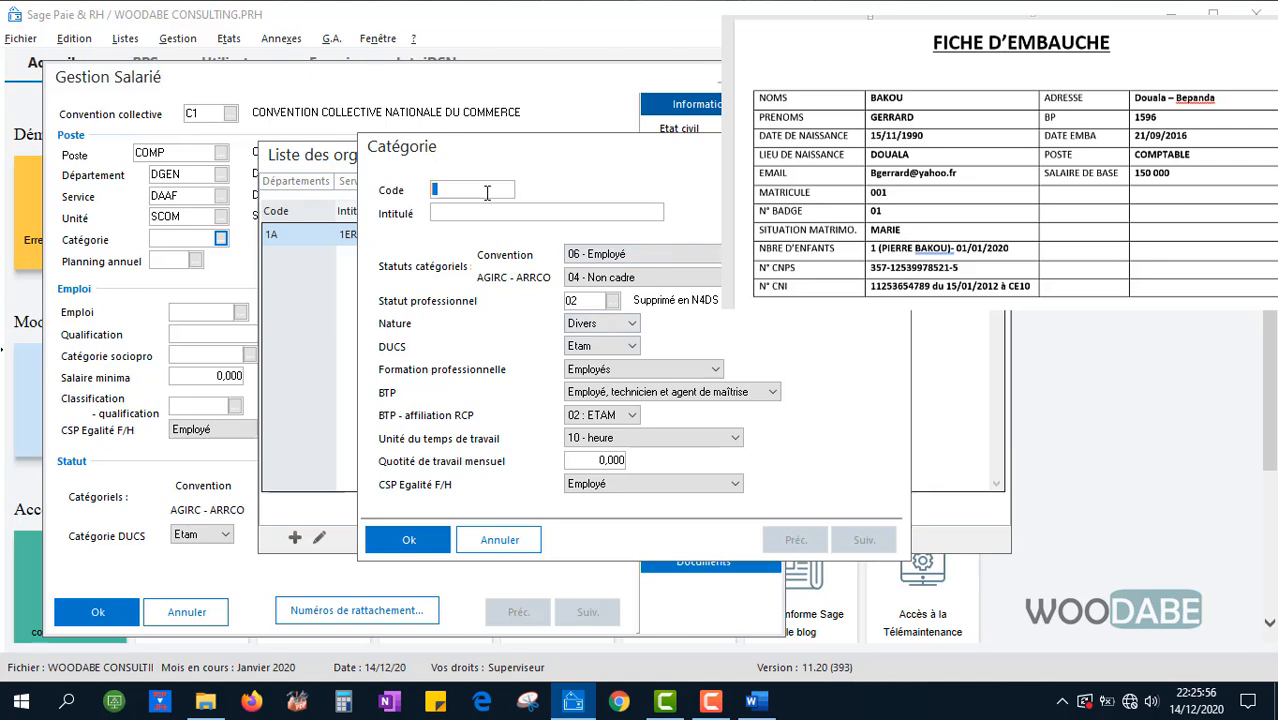
text(9A)
drag(497, 150, 371, 297)
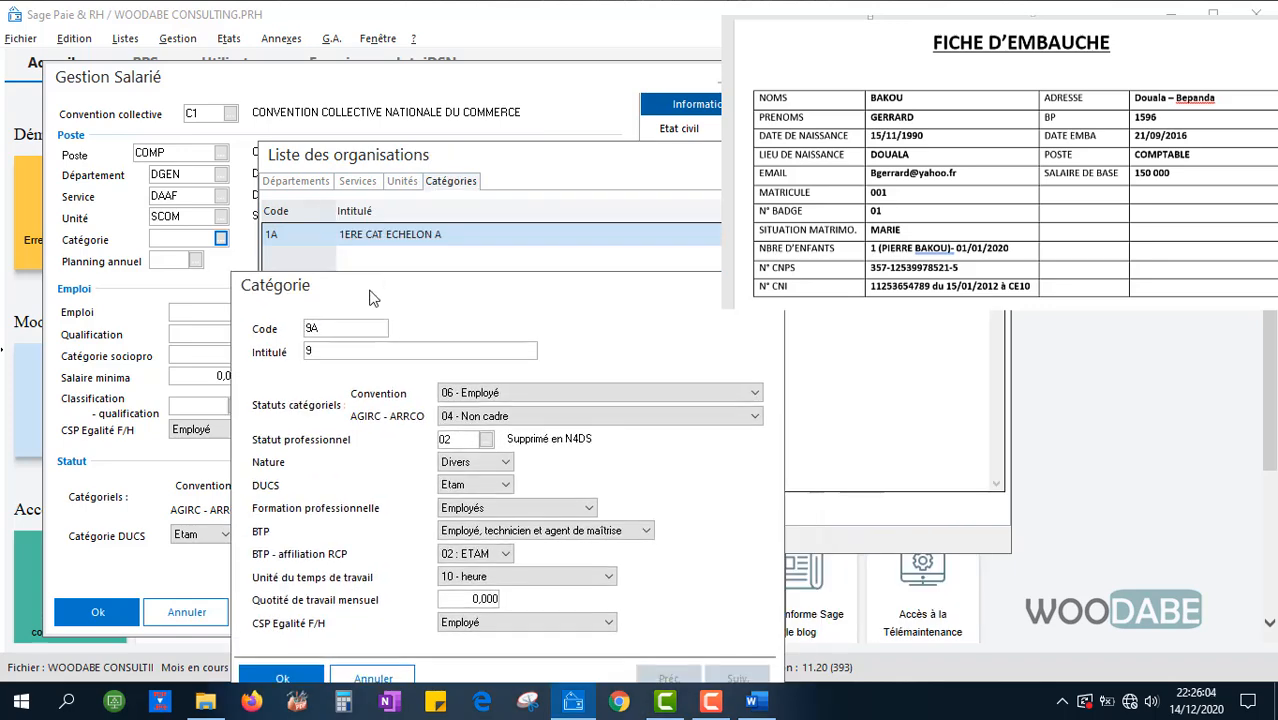
text(9EME CAR)
key(BackSpace)
text(T E)
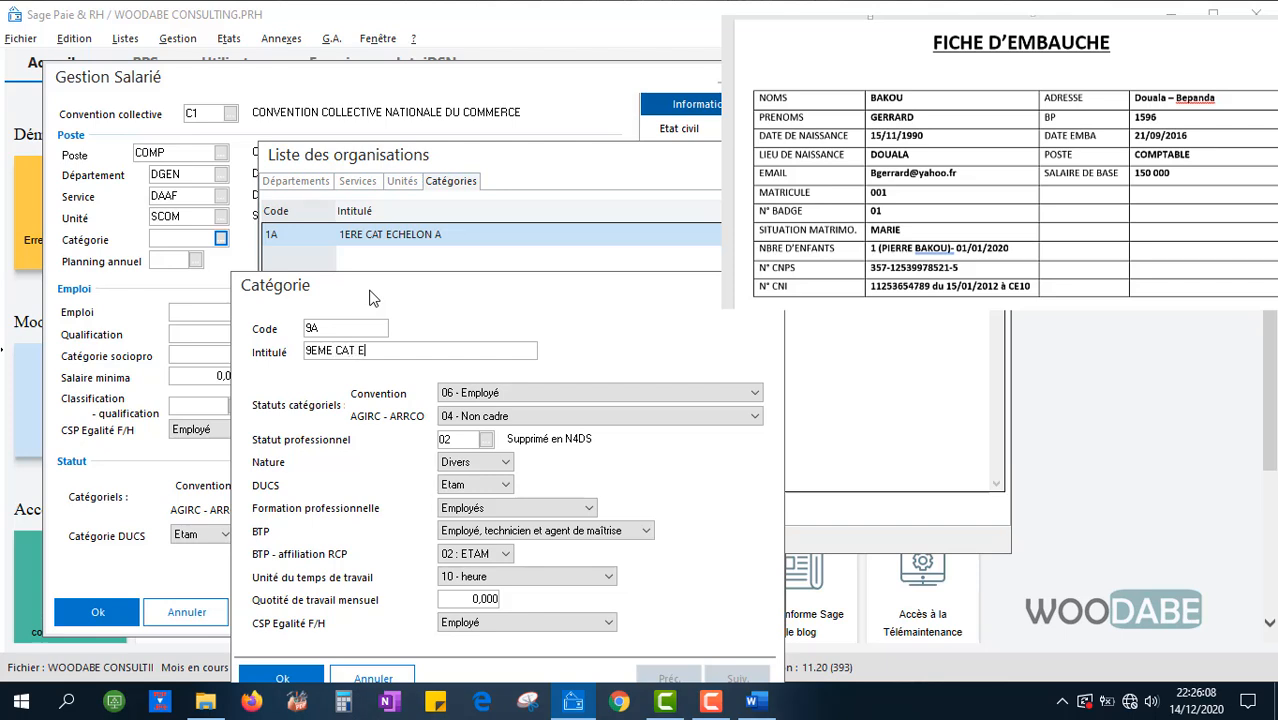
text(CHELON A)
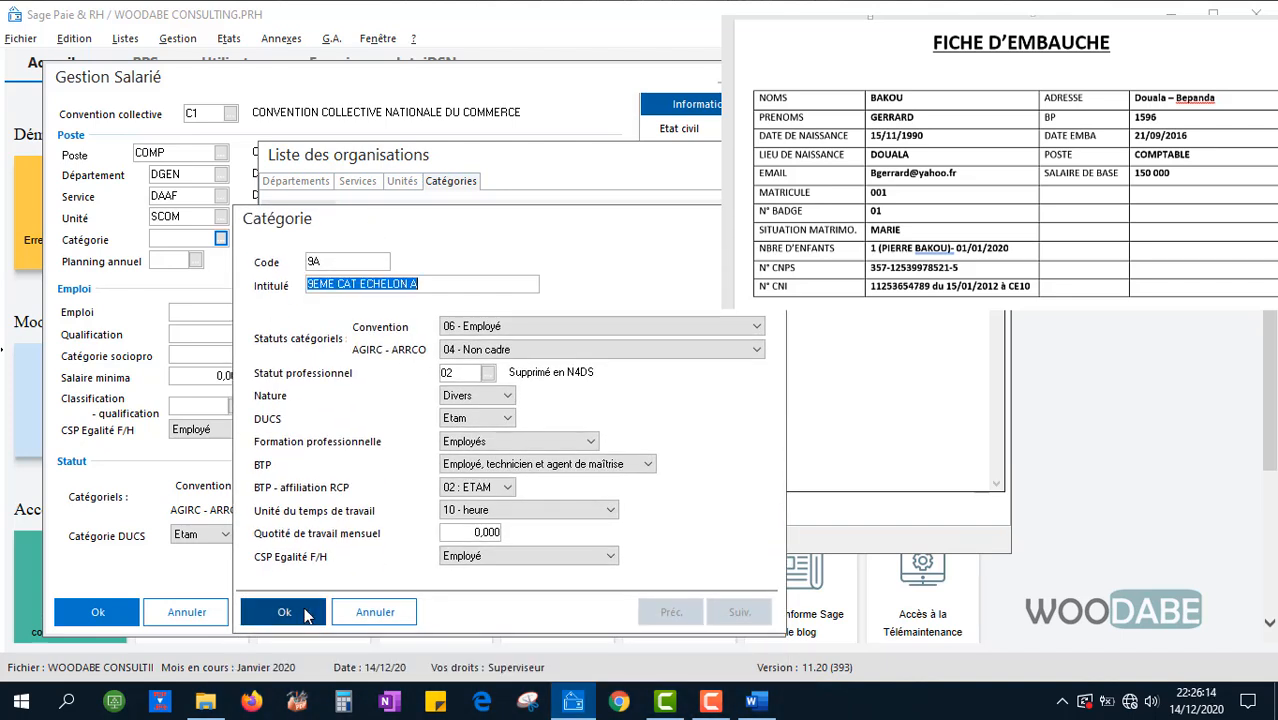
click(318, 606)
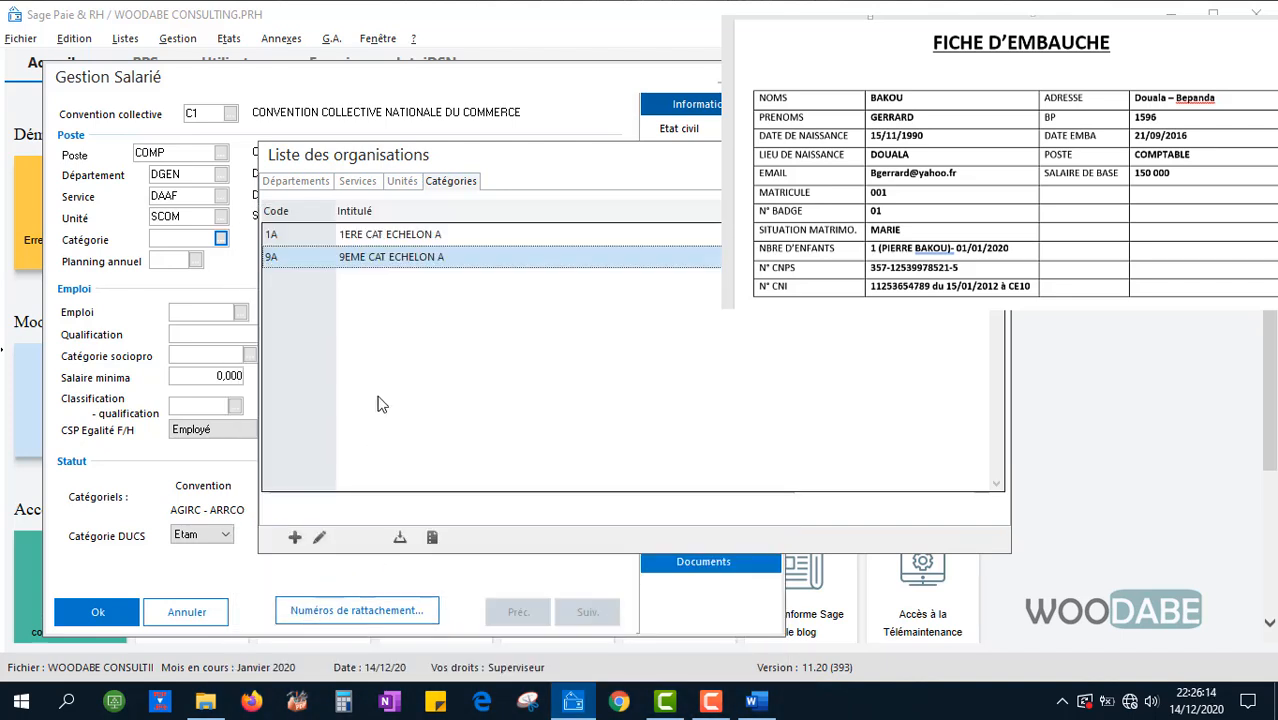
double_click(372, 262)
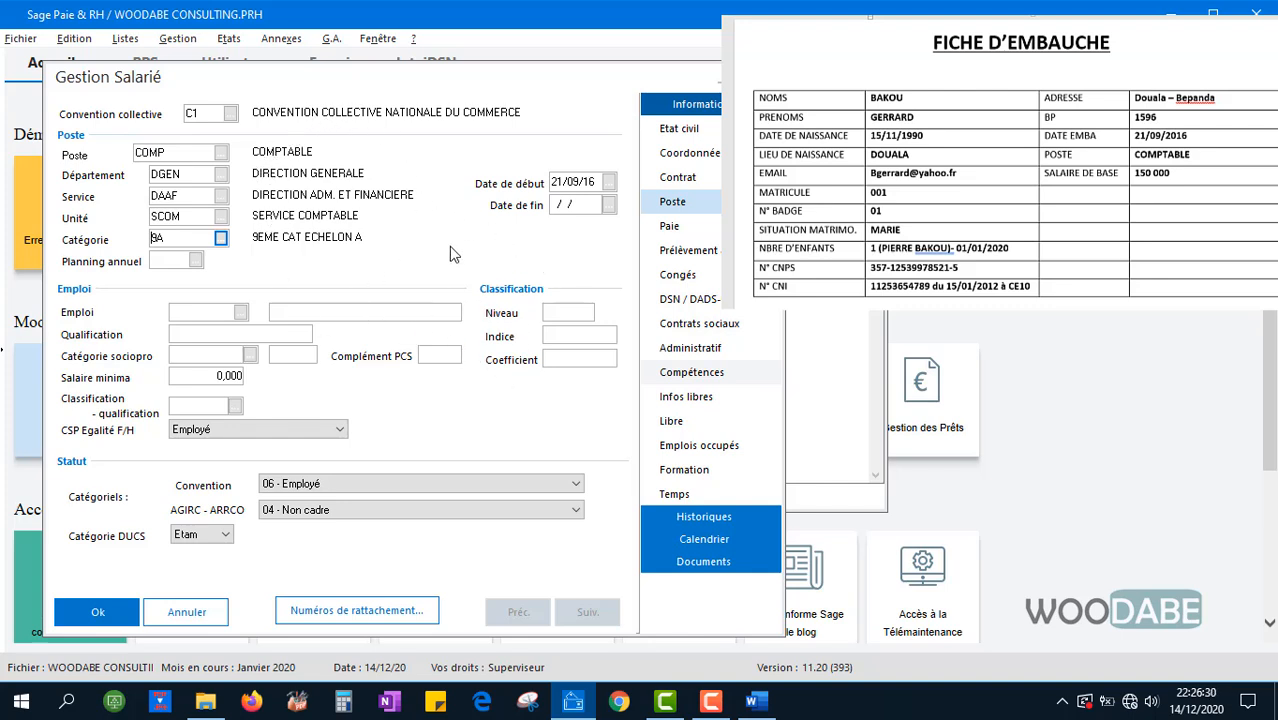
click(669, 226)
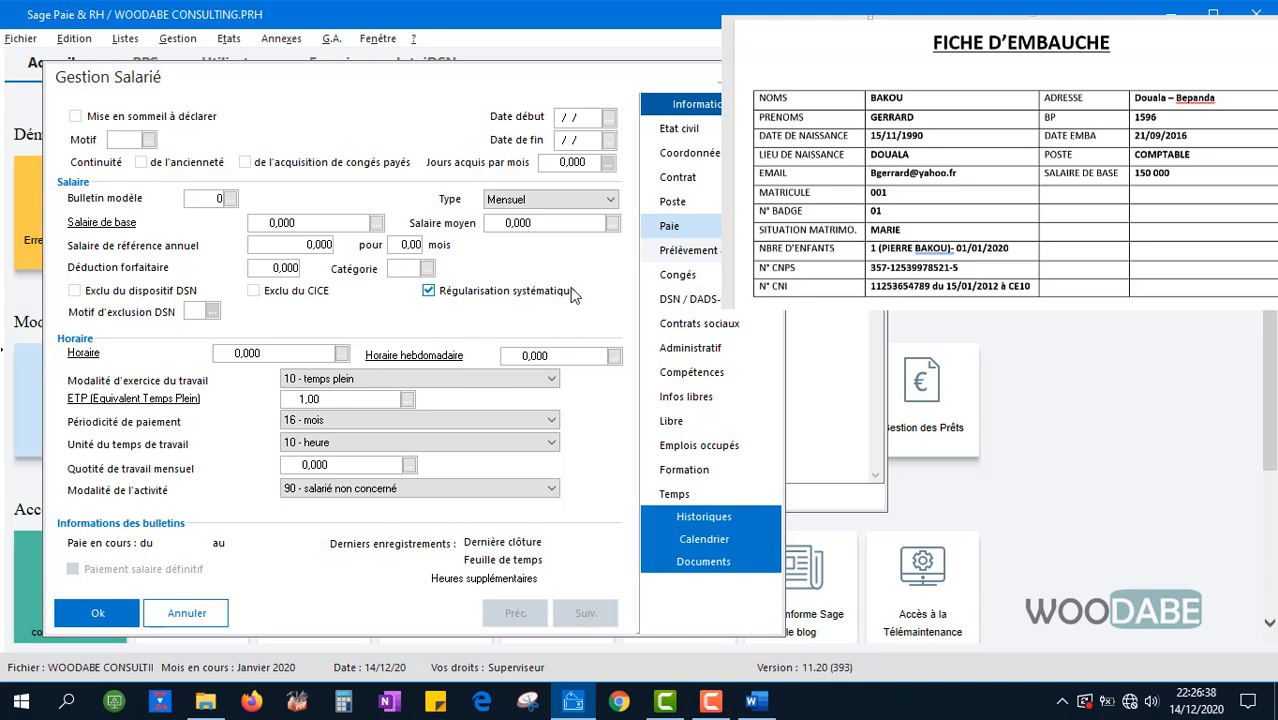
Enter a base salary of 150000,000, which carries over to the average salary
click(229, 199)
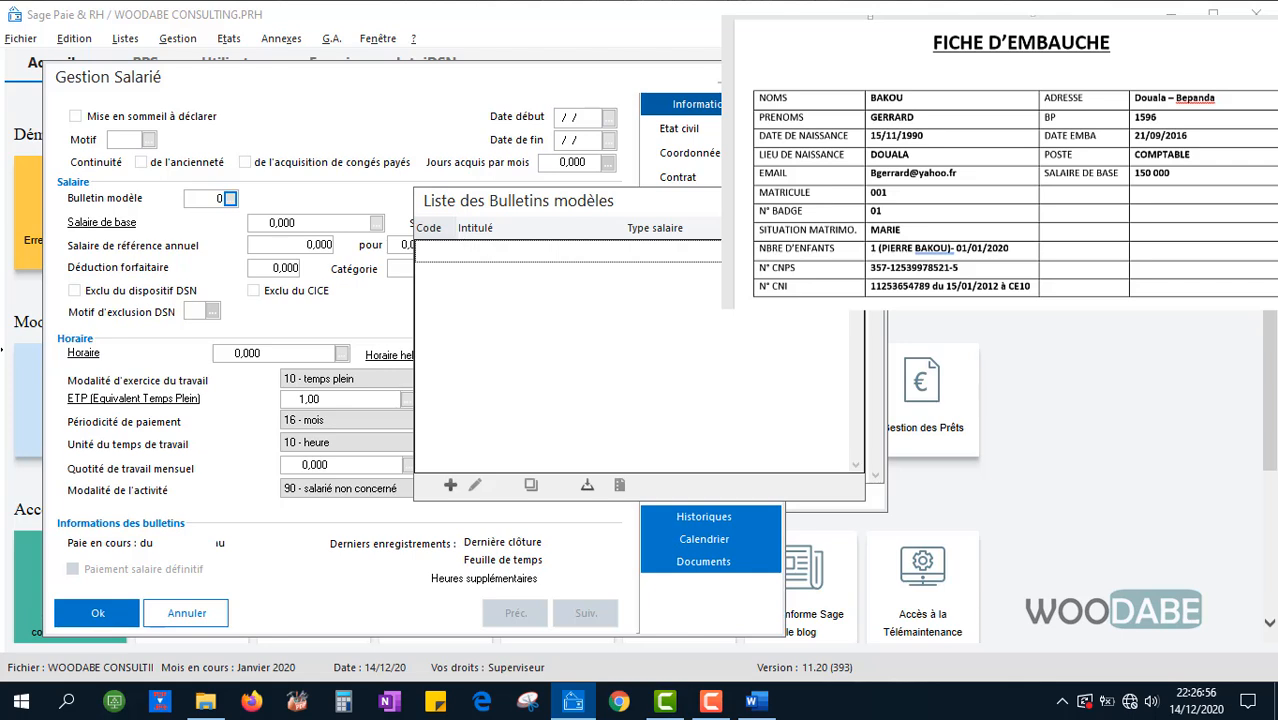
click(848, 201)
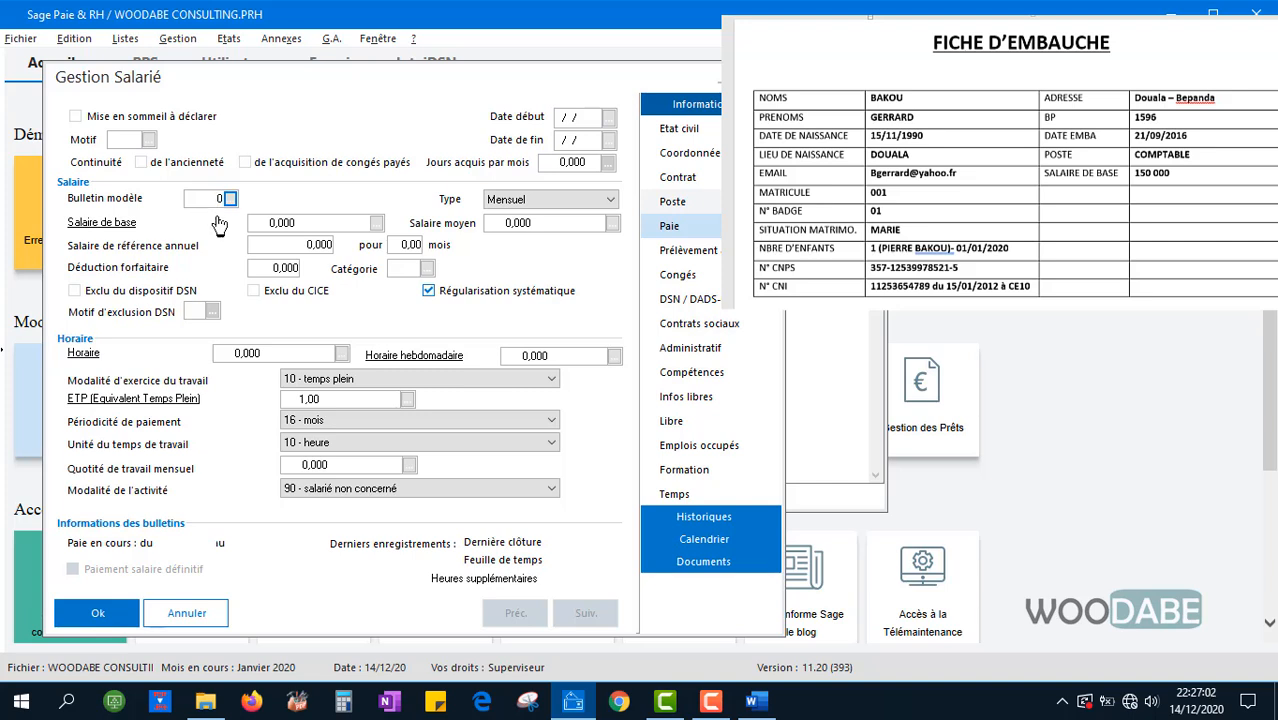
click(292, 222)
text(15)
click(536, 224)
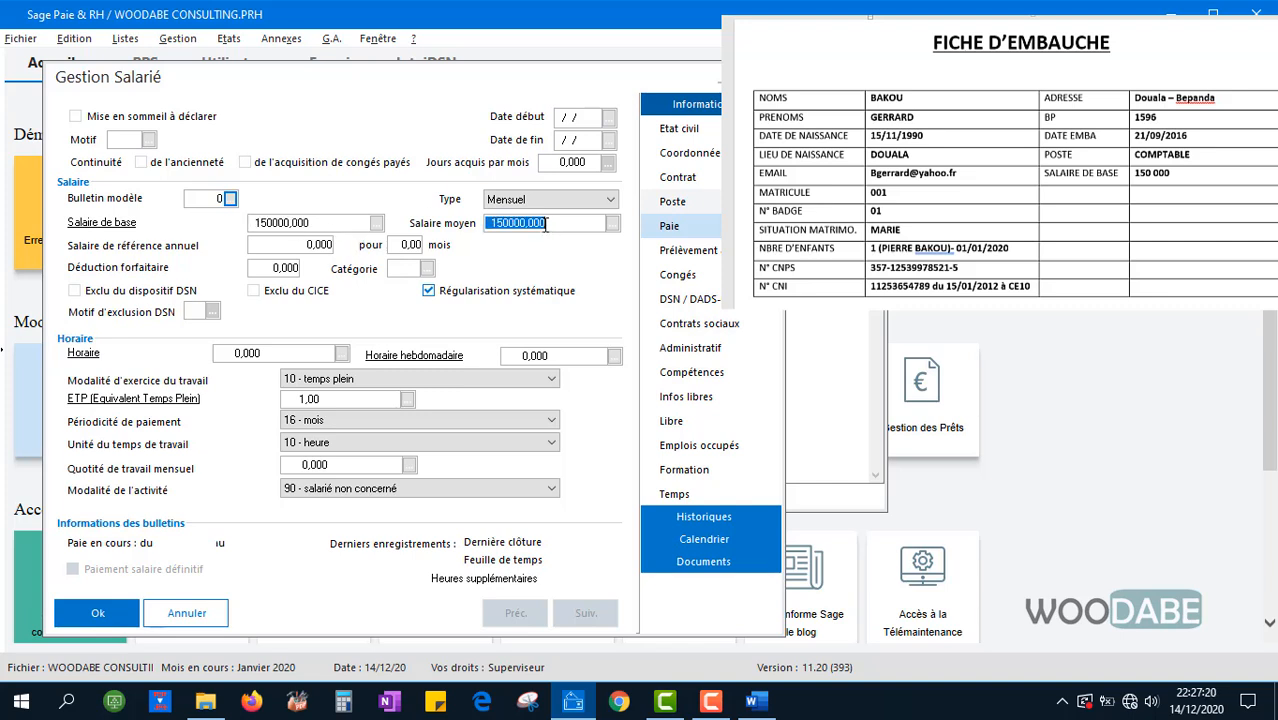
click(290, 247)
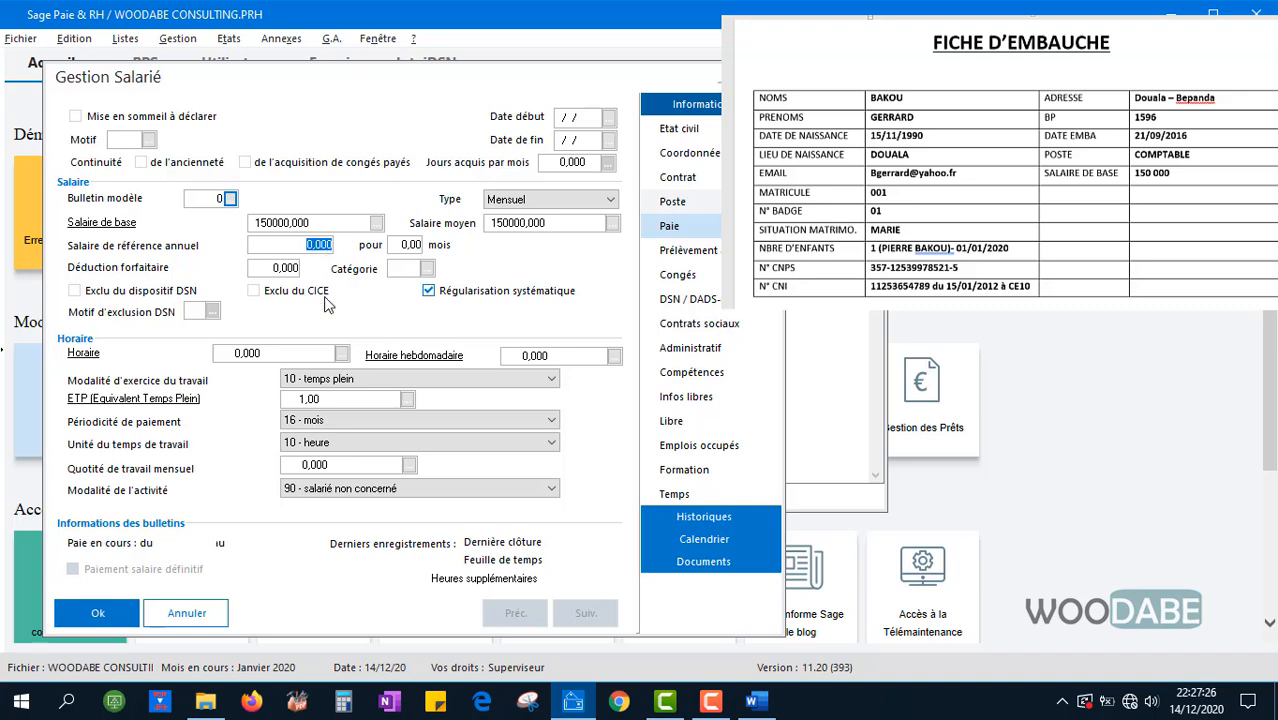
click(343, 701)
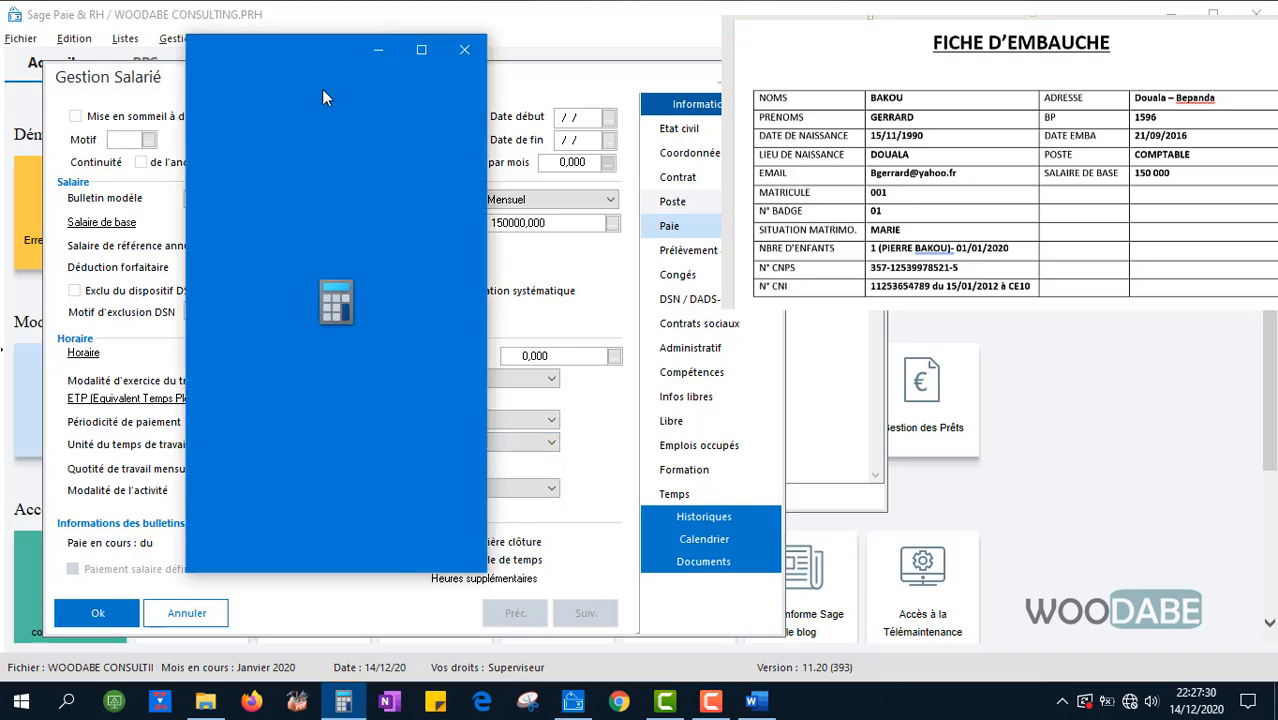
Place Calculator beside the form and multiply the monthly salary by 12 for the annual total
drag(306, 51, 795, 90)
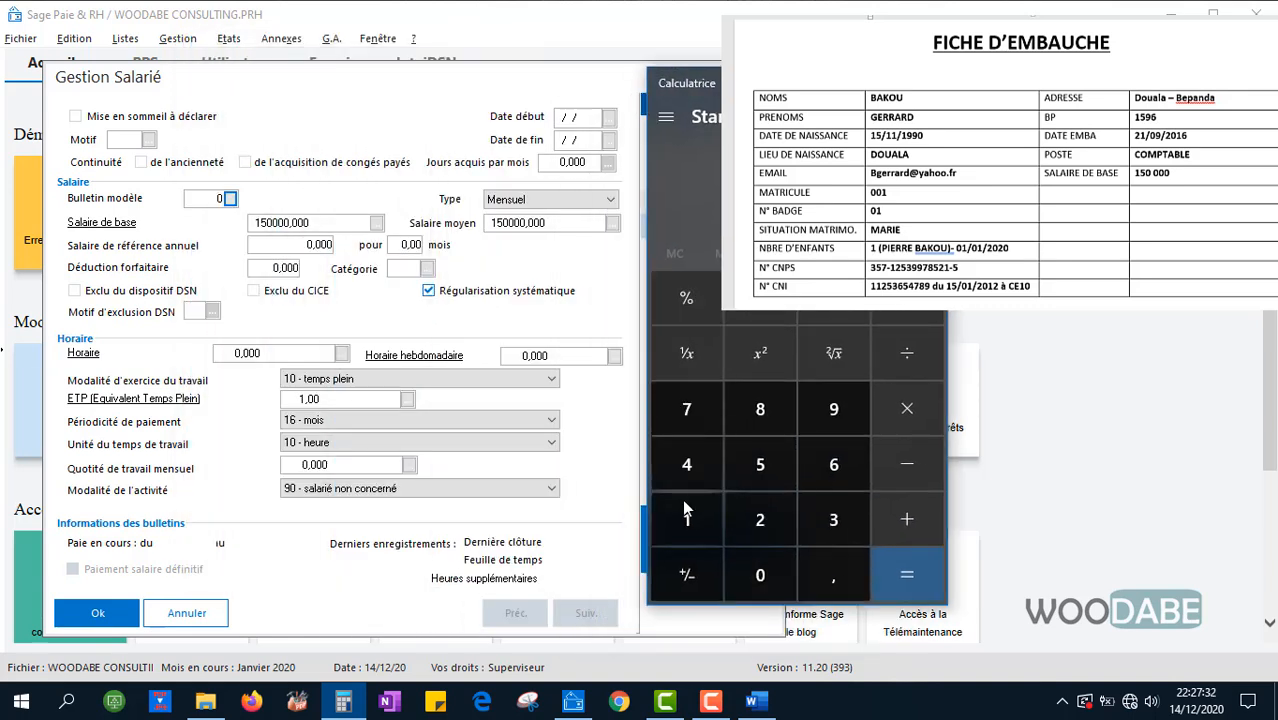
click(918, 411)
click(697, 531)
click(781, 522)
click(903, 570)
Enter the annual reference salary 1800000 over 12 months
drag(332, 245, 302, 249)
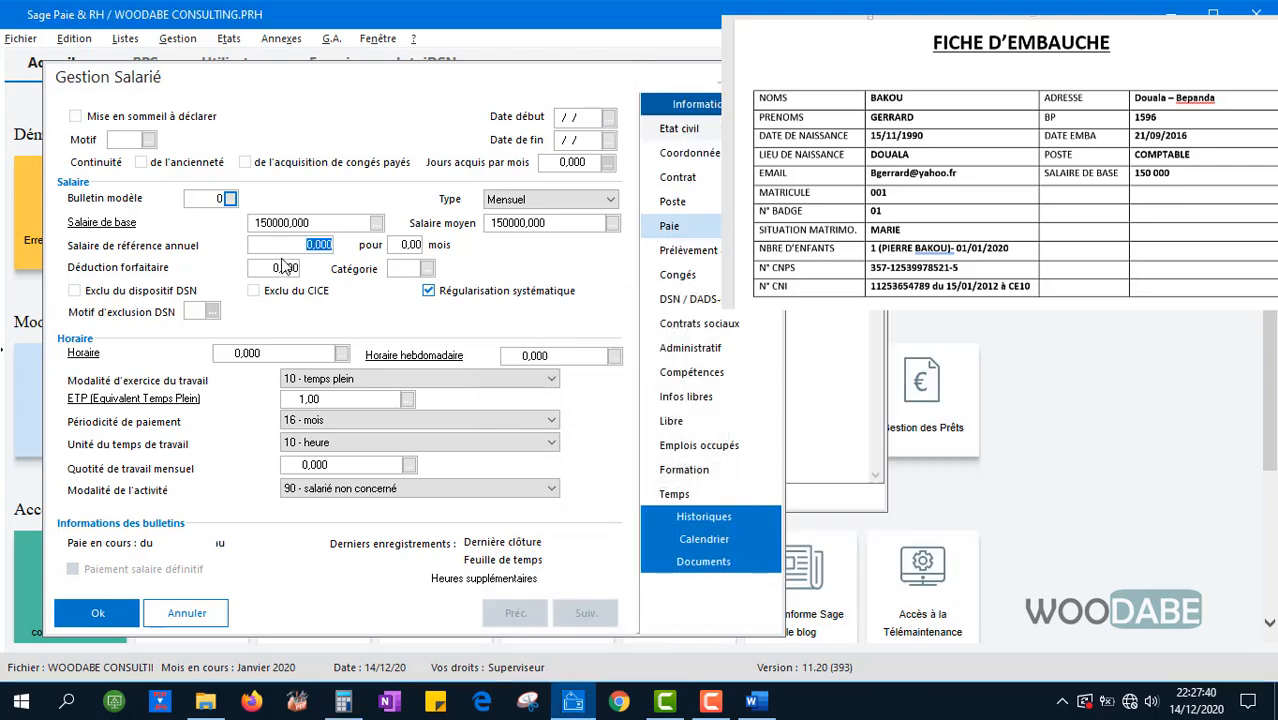
text(180000)
double_click(400, 246)
text(12)
Try the salary type options, briefly switching to Horaire, and leave it as Mensuel
double_click(256, 353)
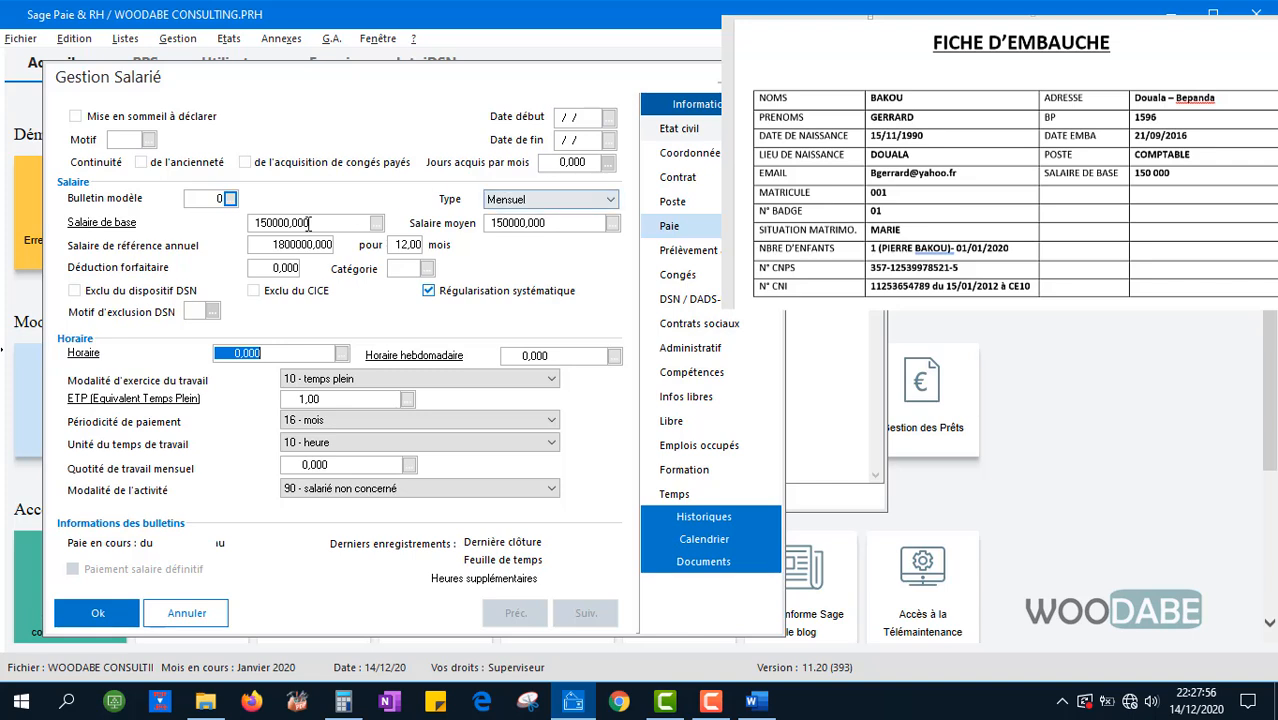
click(608, 201)
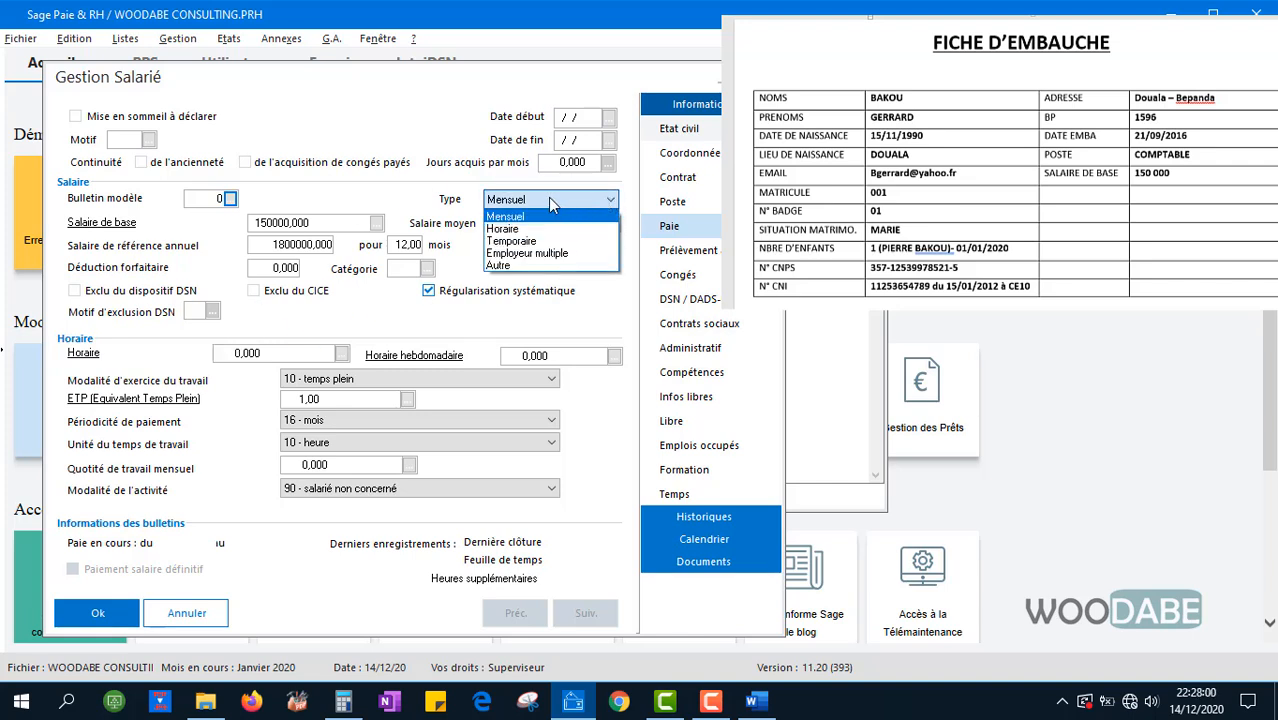
click(421, 199)
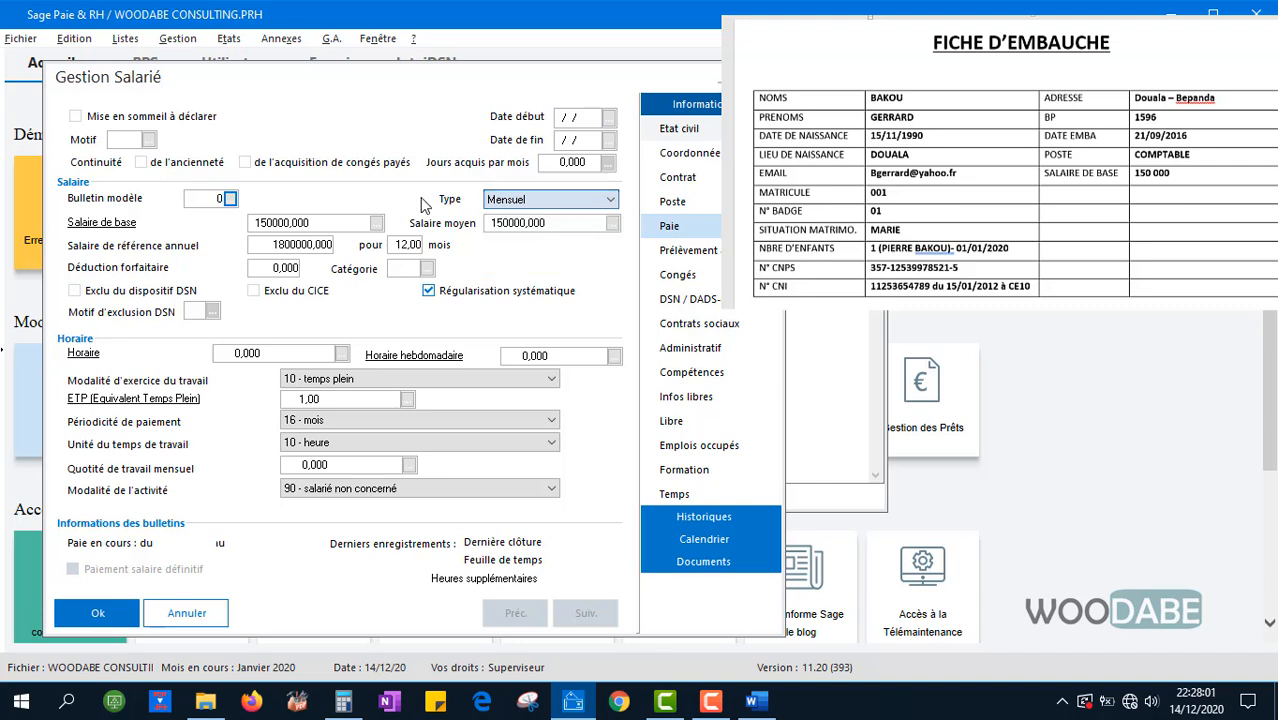
click(607, 202)
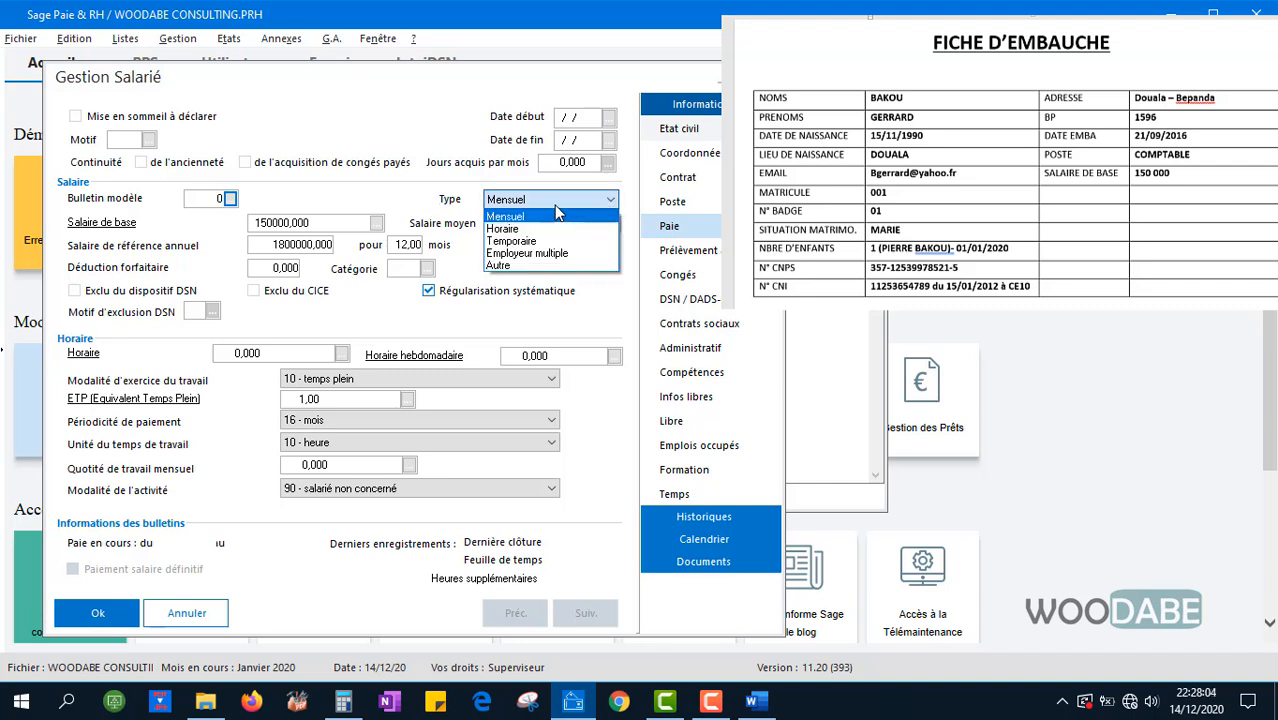
click(351, 189)
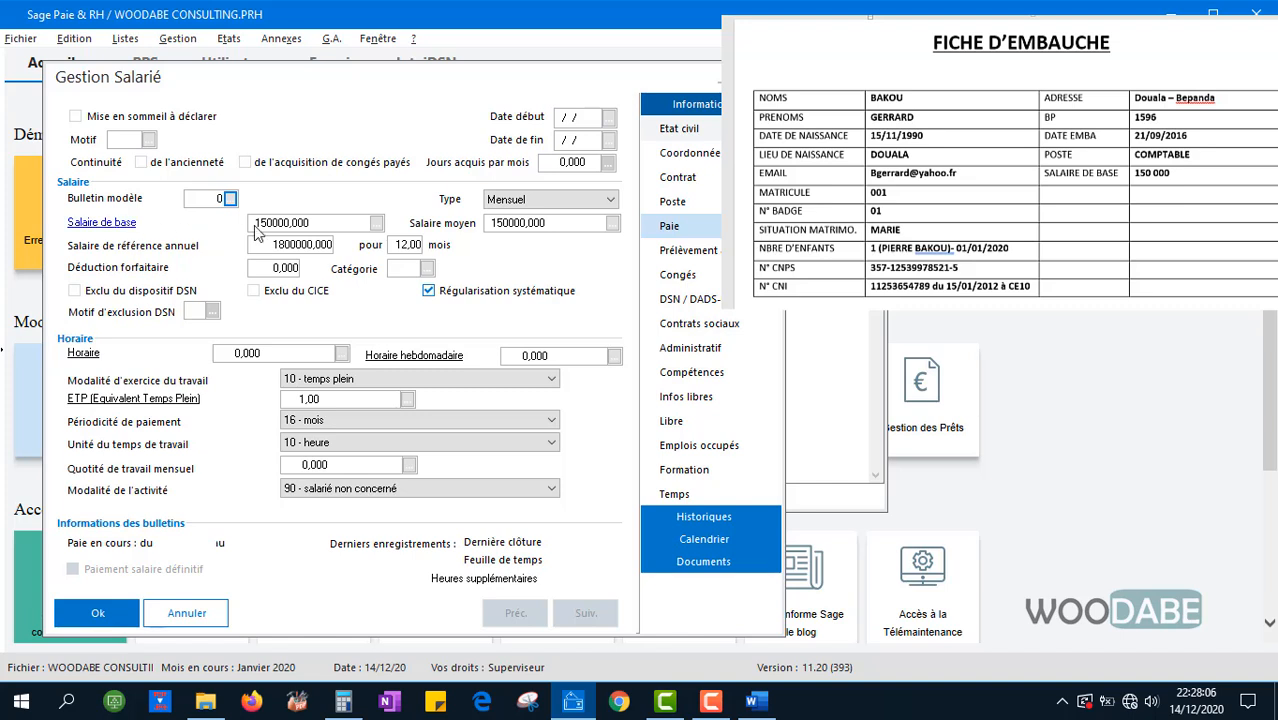
click(548, 202)
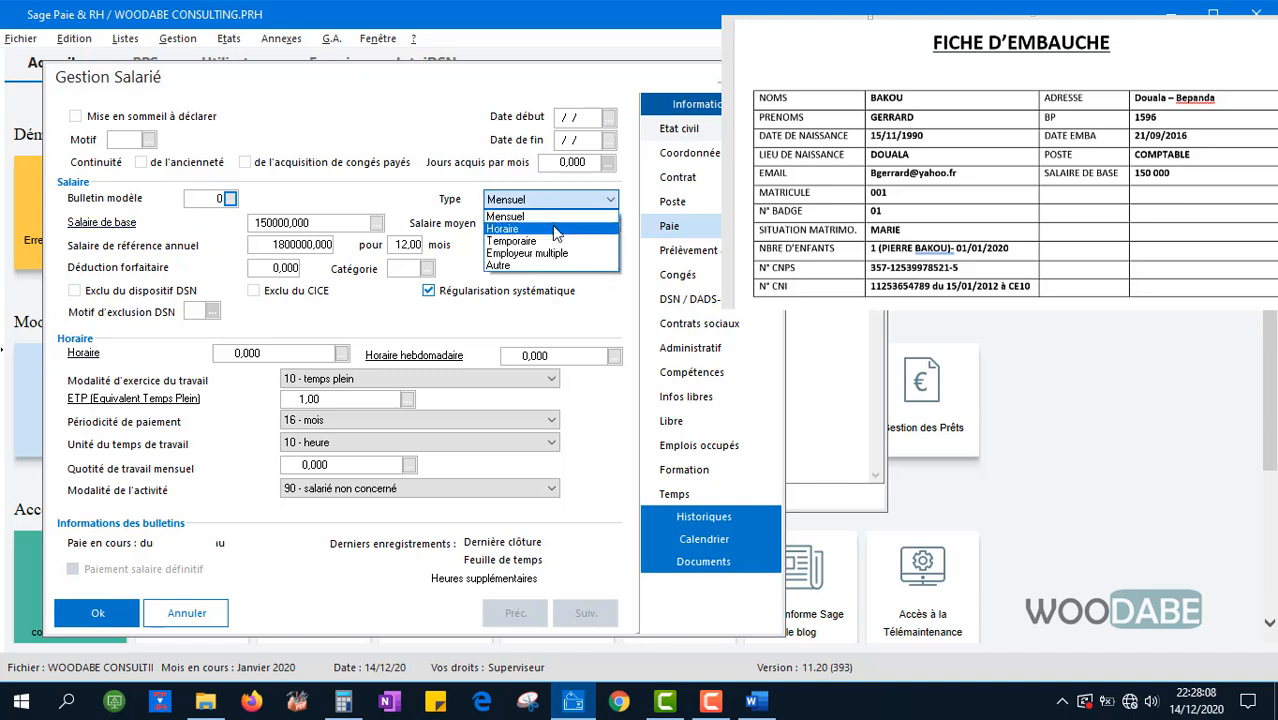
click(554, 229)
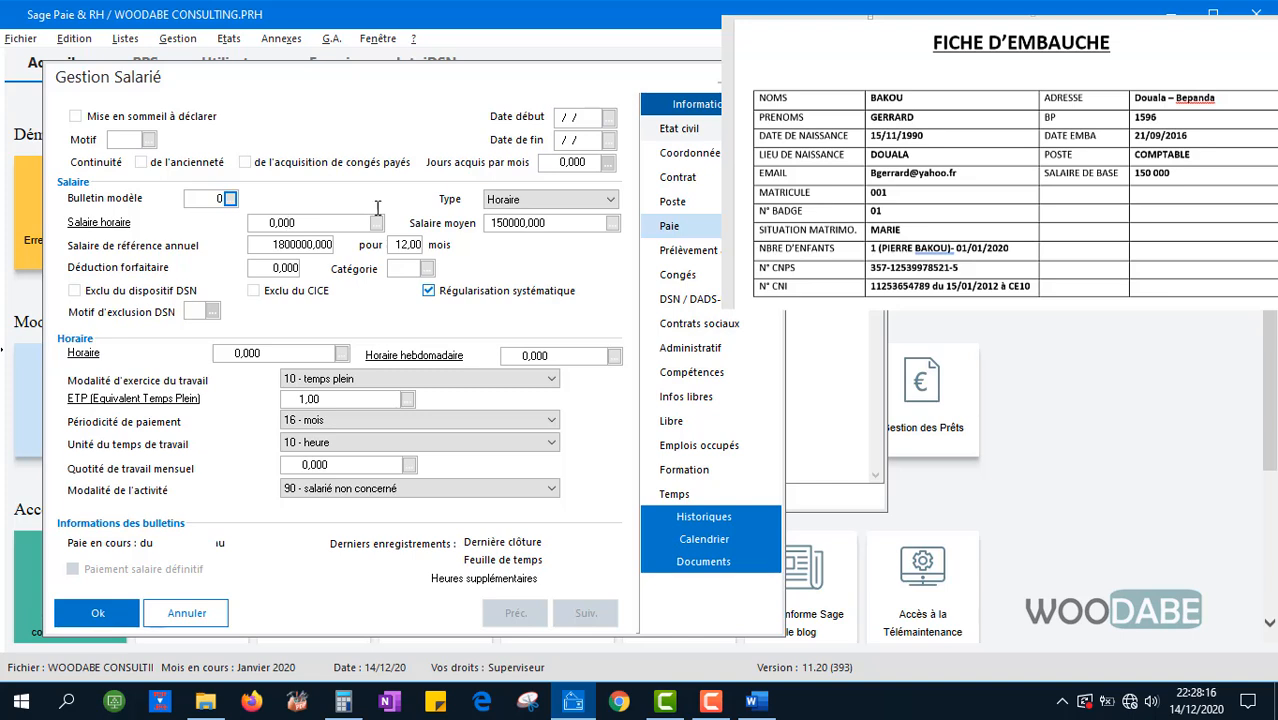
click(530, 200)
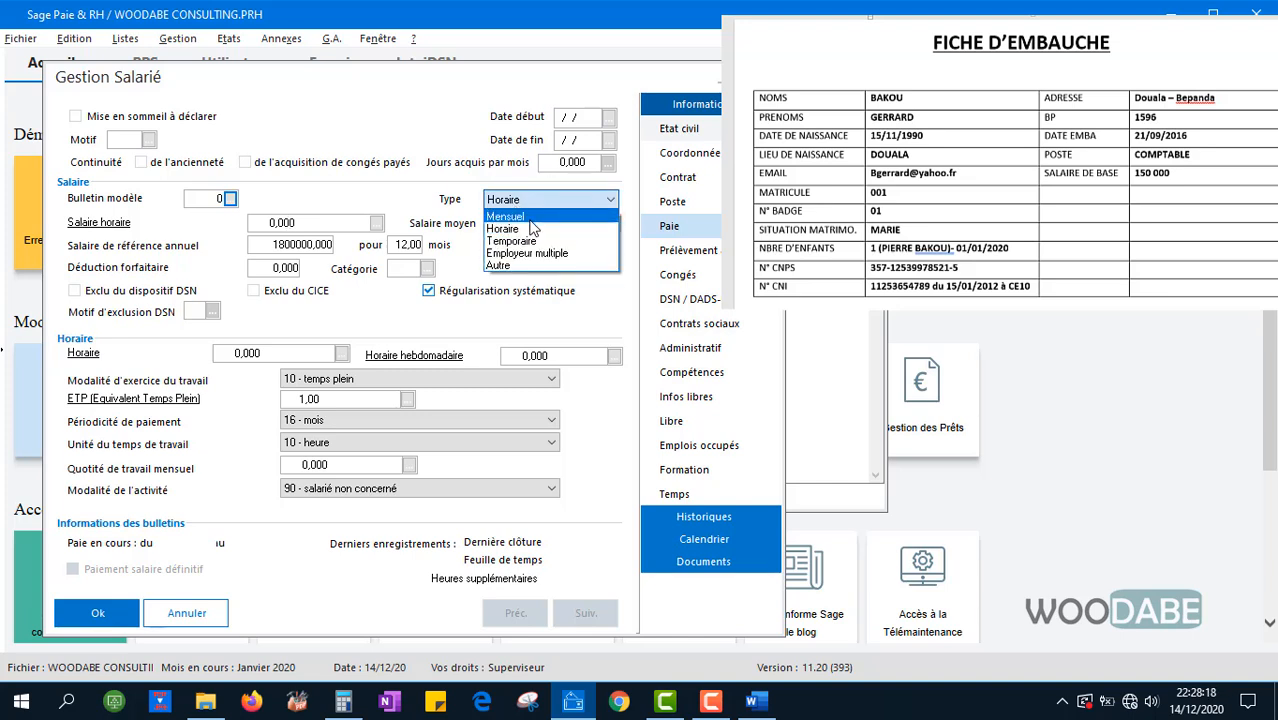
click(529, 218)
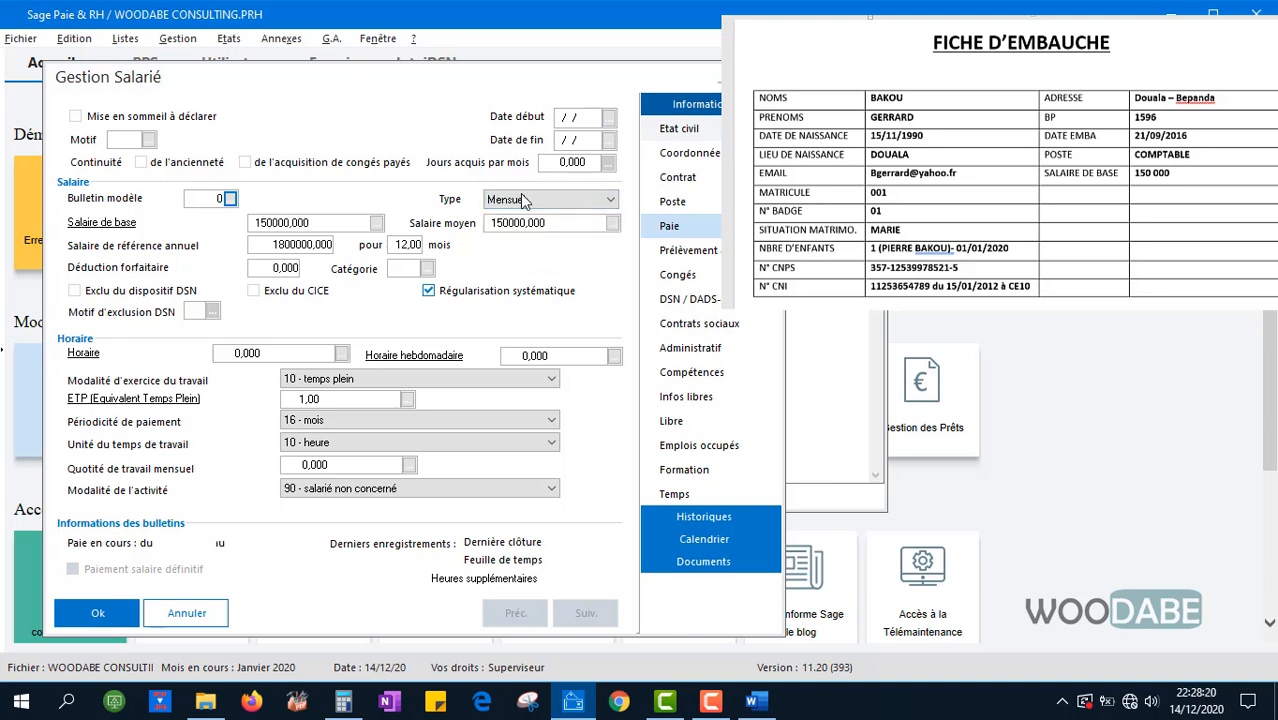
click(556, 200)
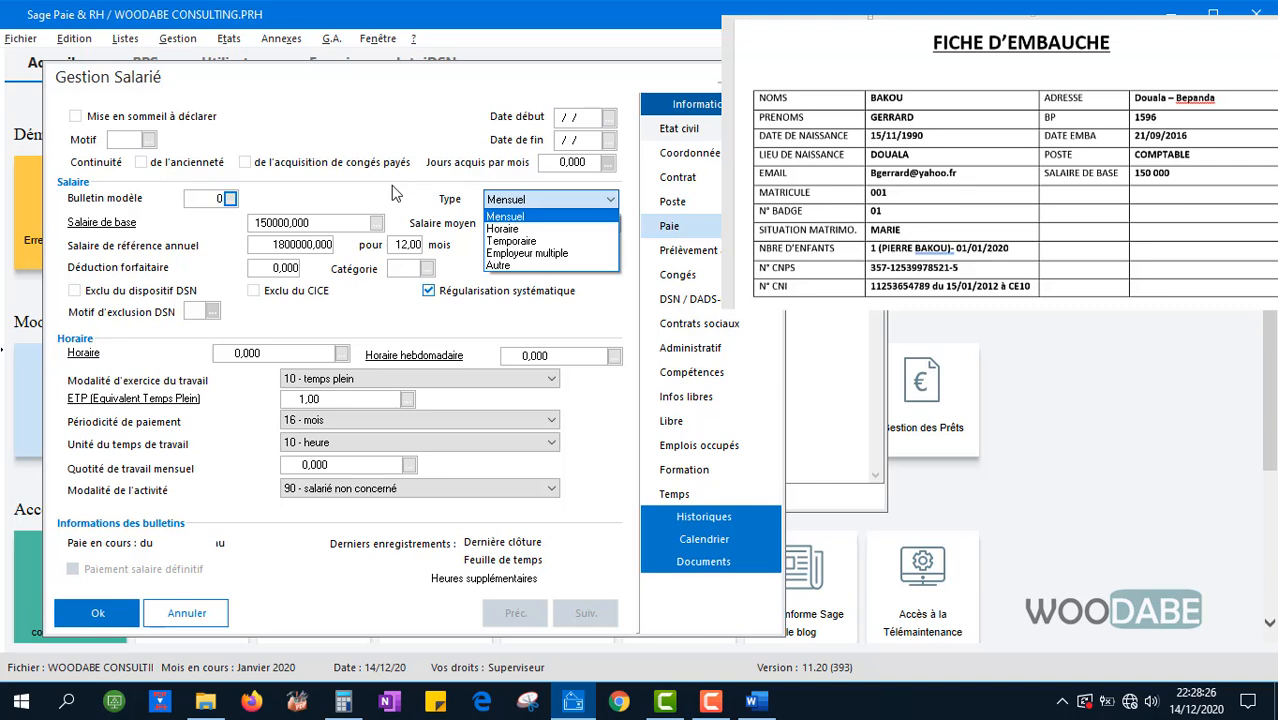
click(419, 222)
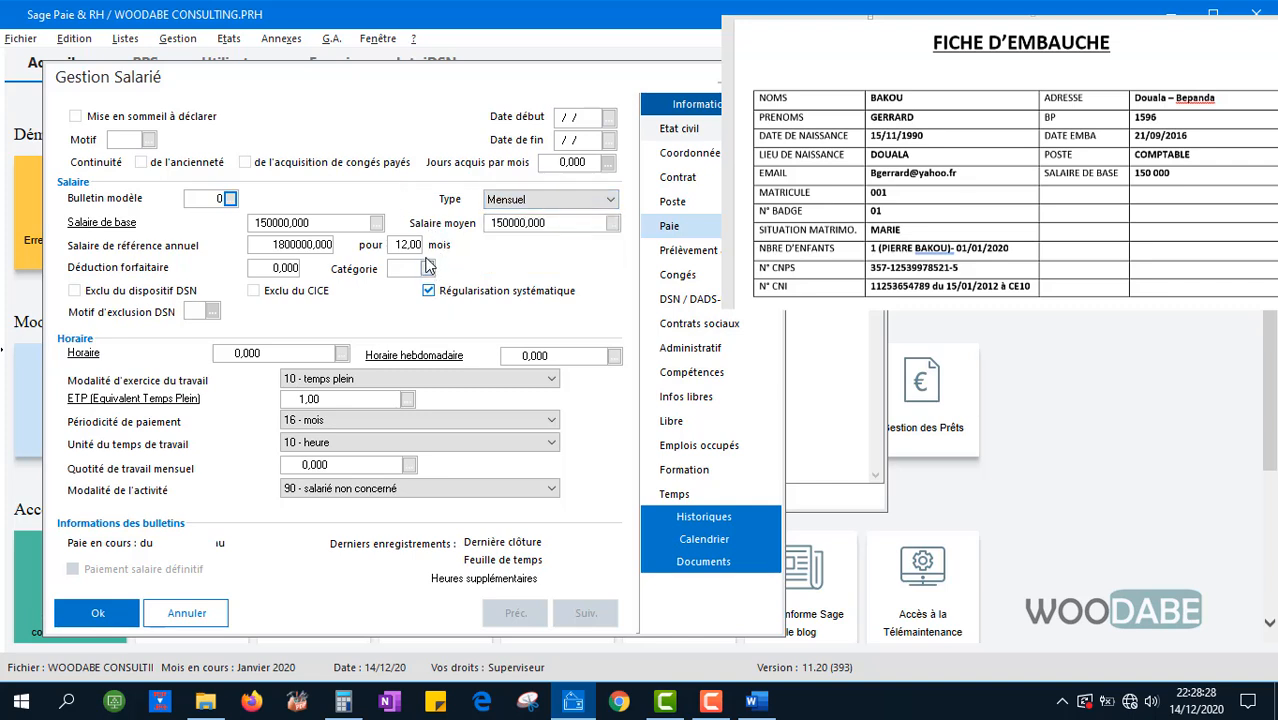
click(680, 250)
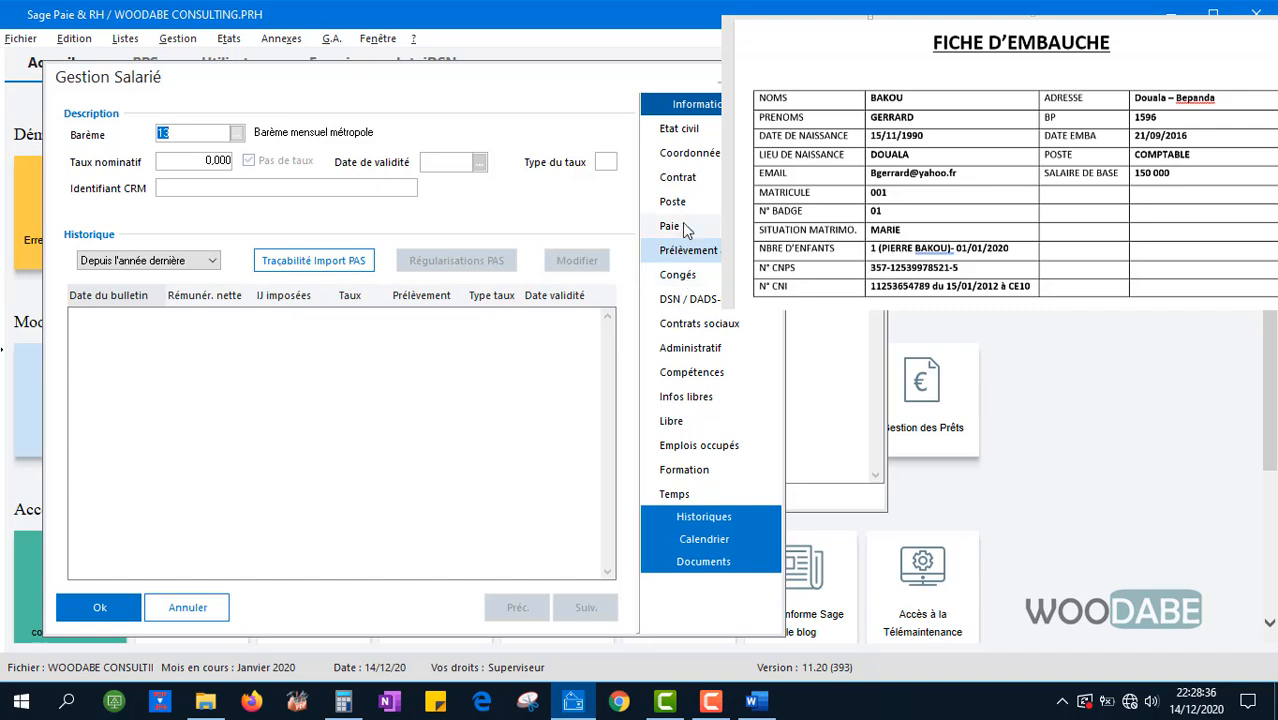
click(678, 228)
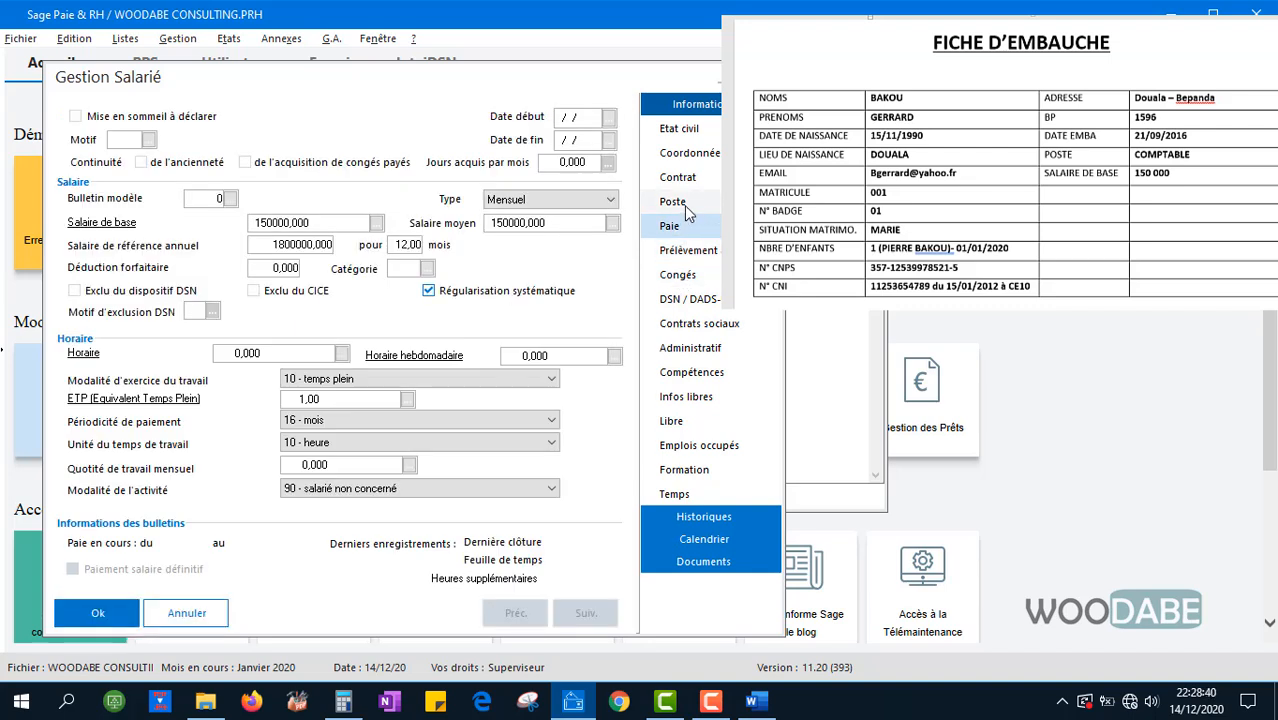
click(684, 205)
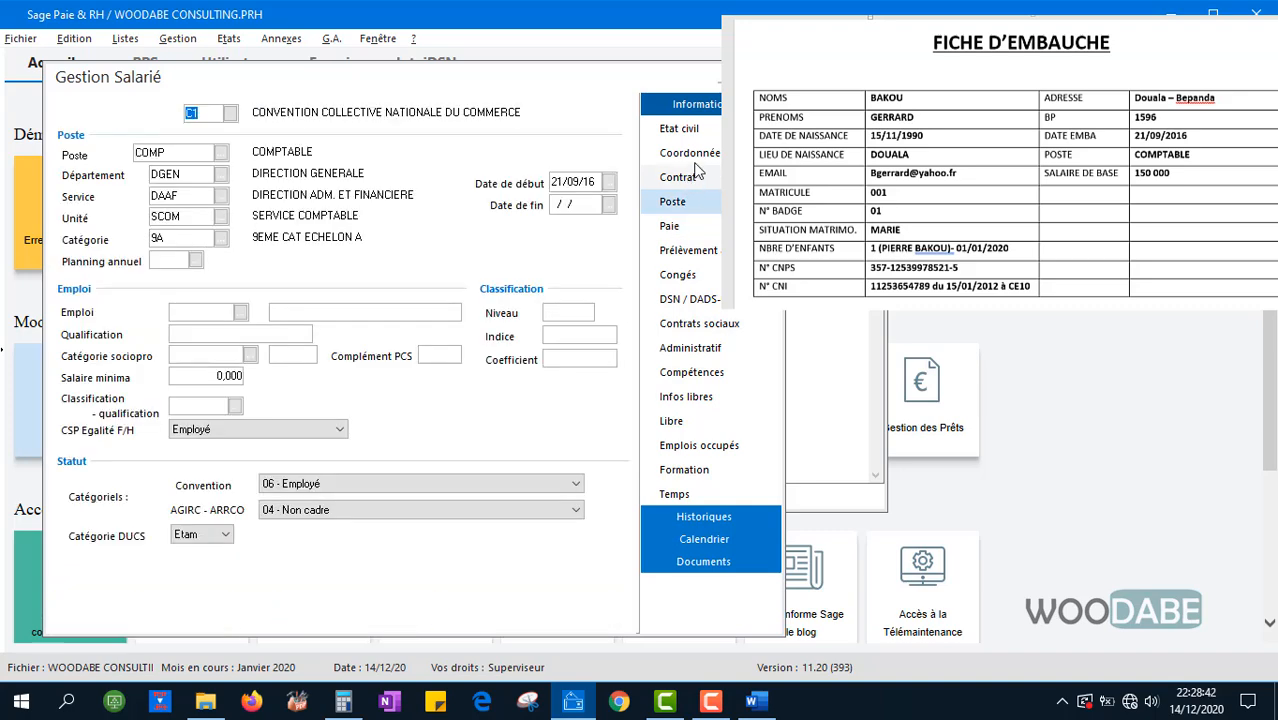
click(678, 177)
click(692, 150)
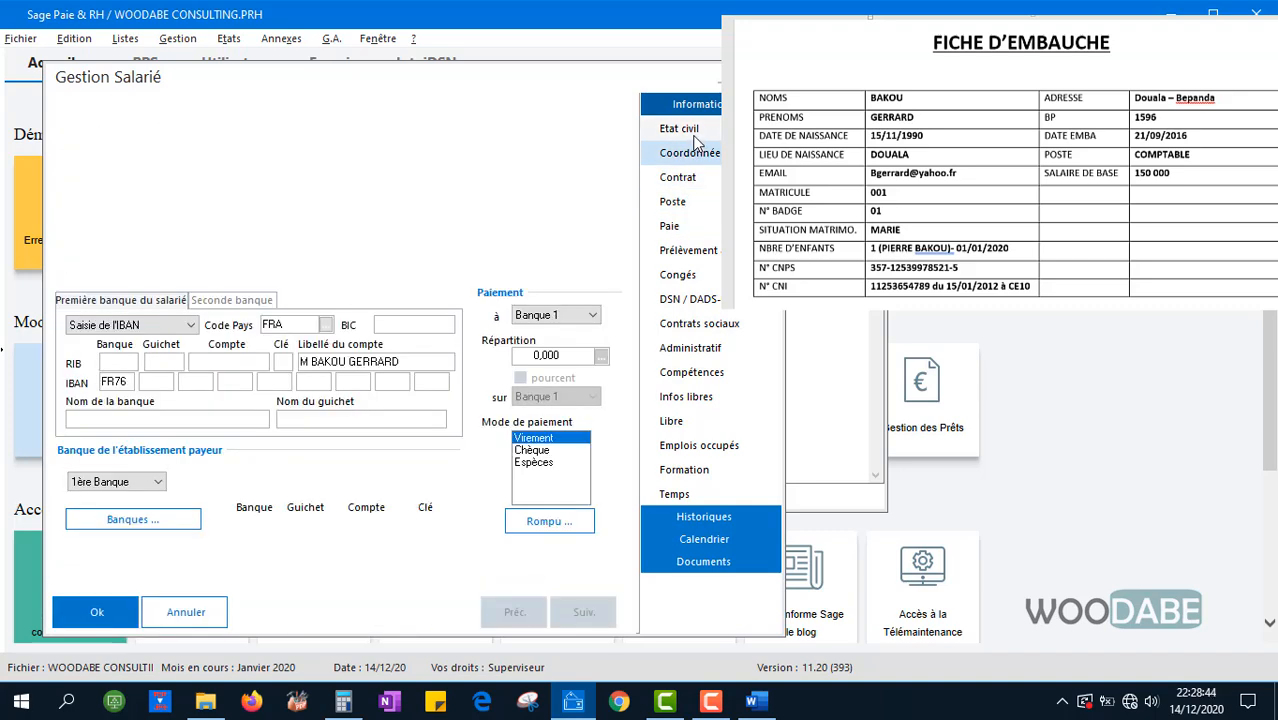
click(695, 135)
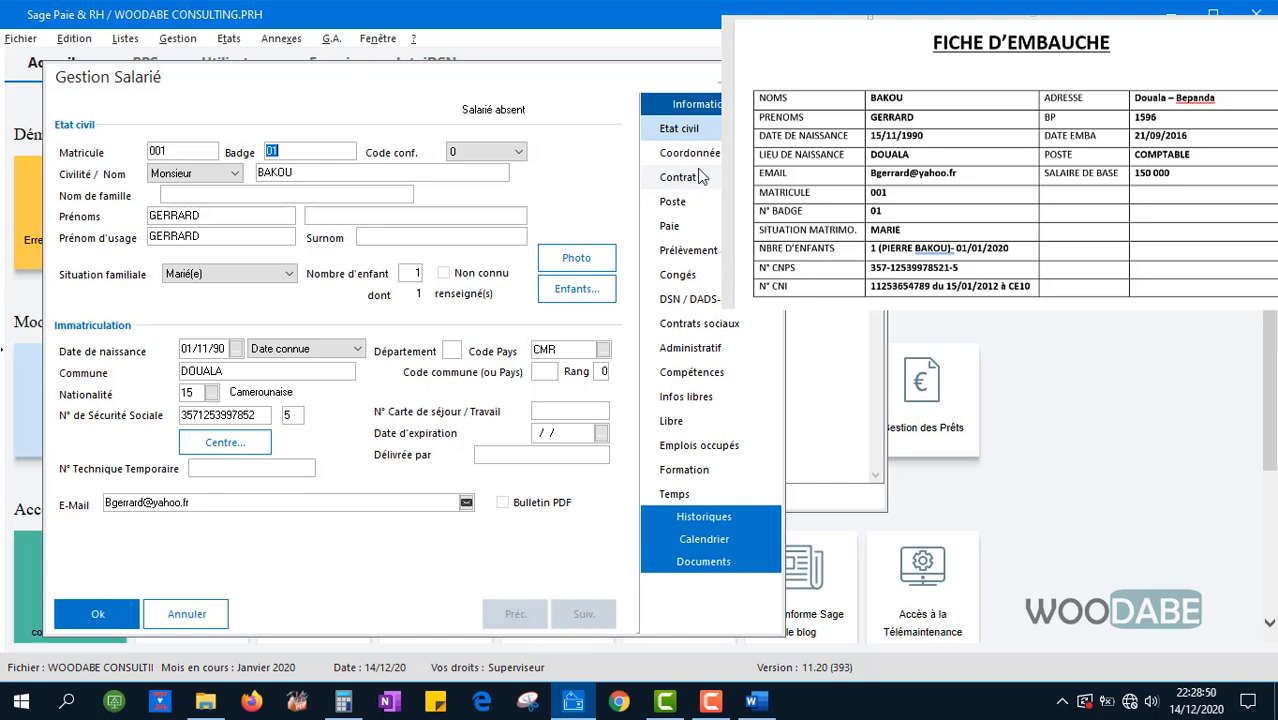
click(690, 153)
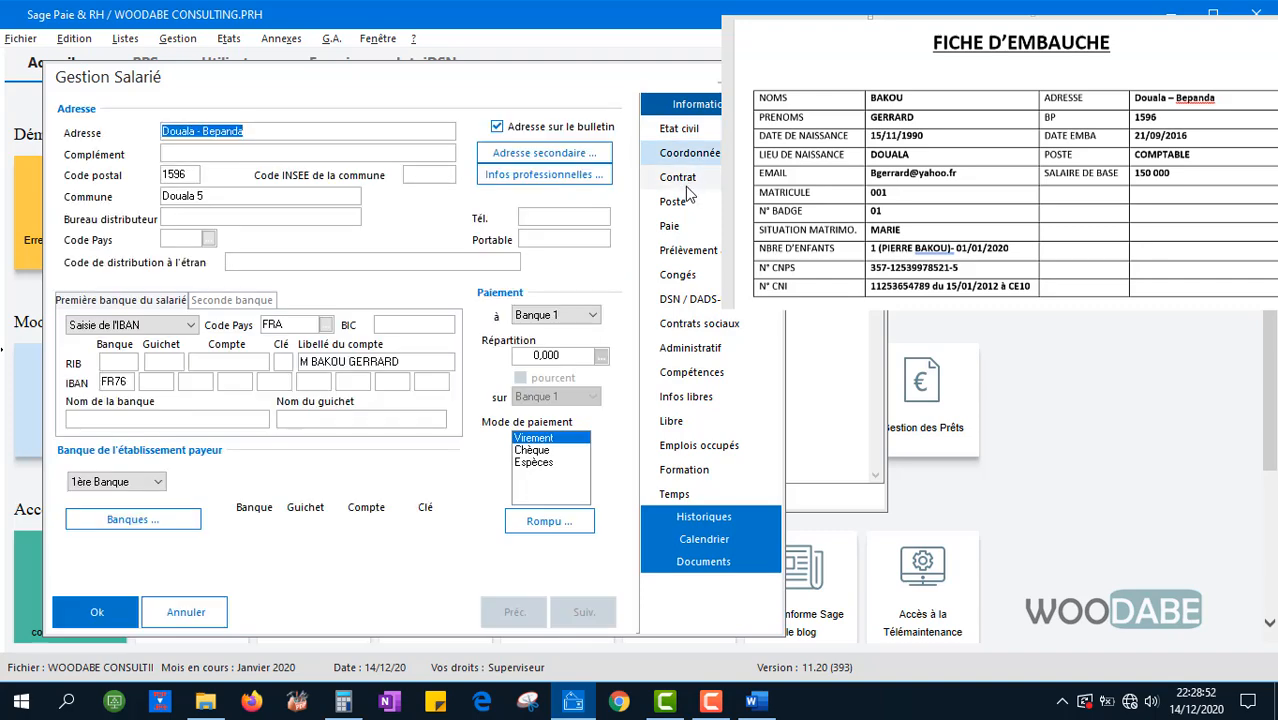
click(688, 188)
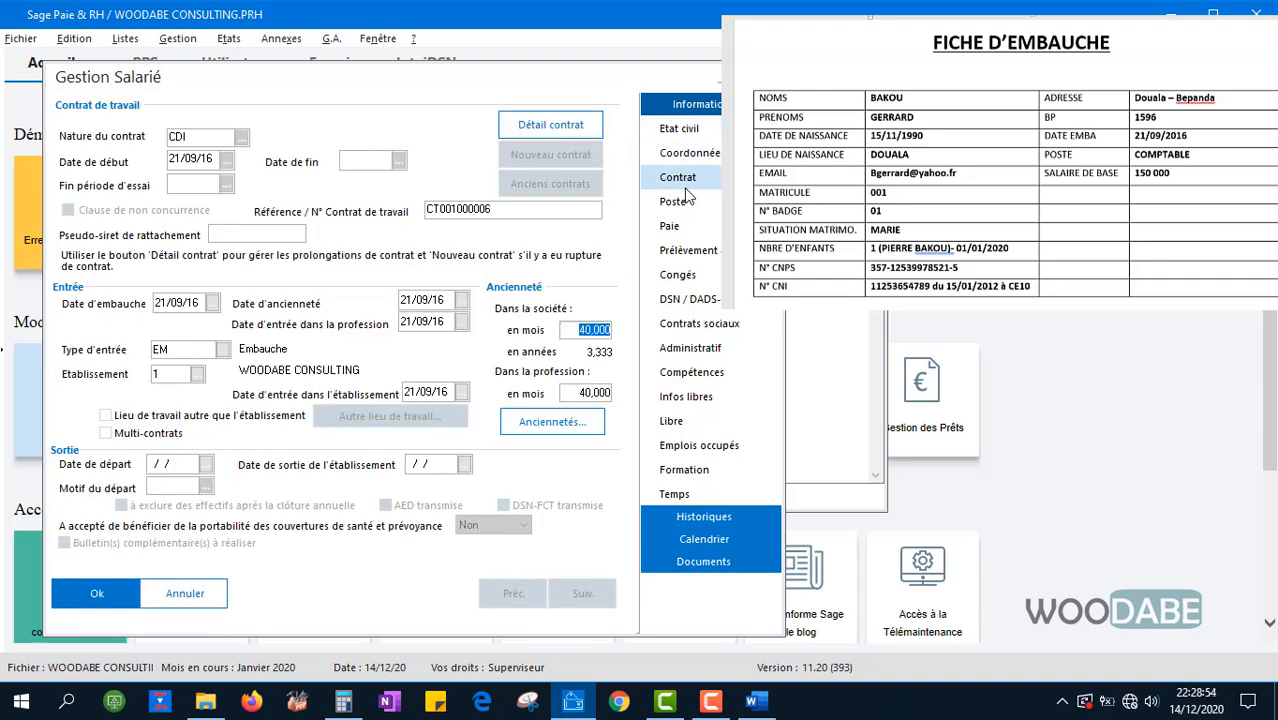
click(685, 200)
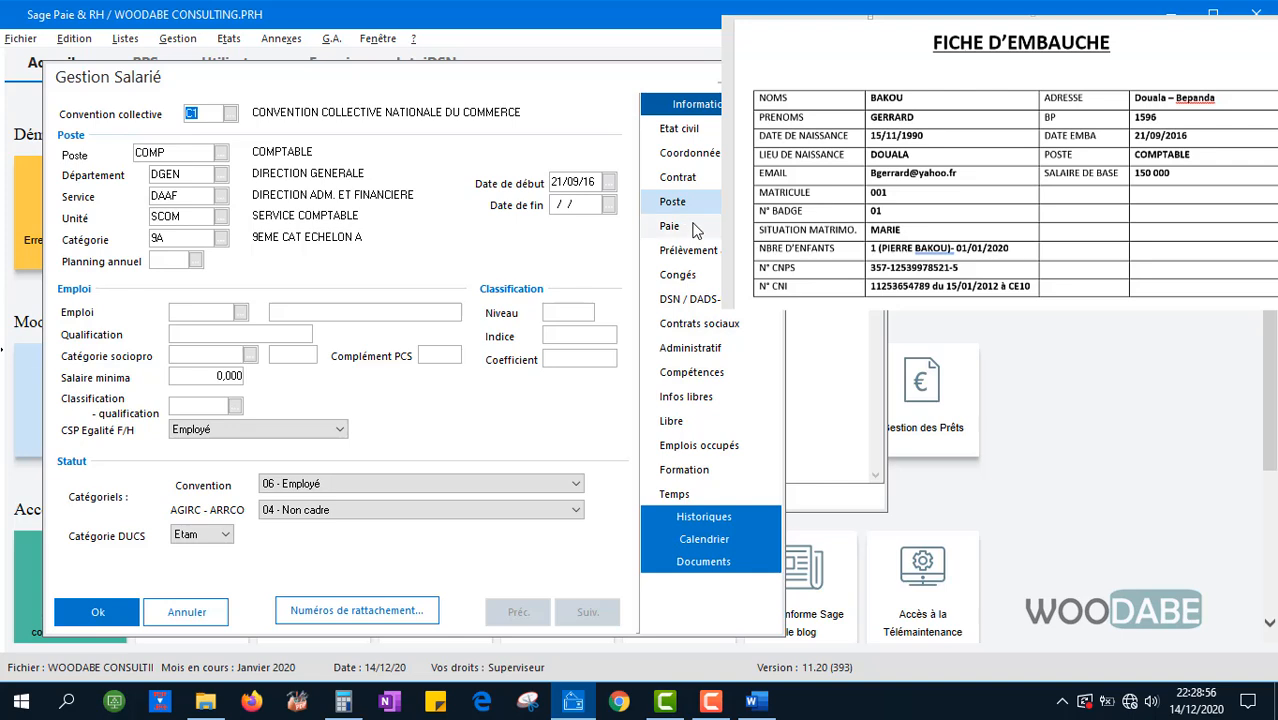
click(678, 177)
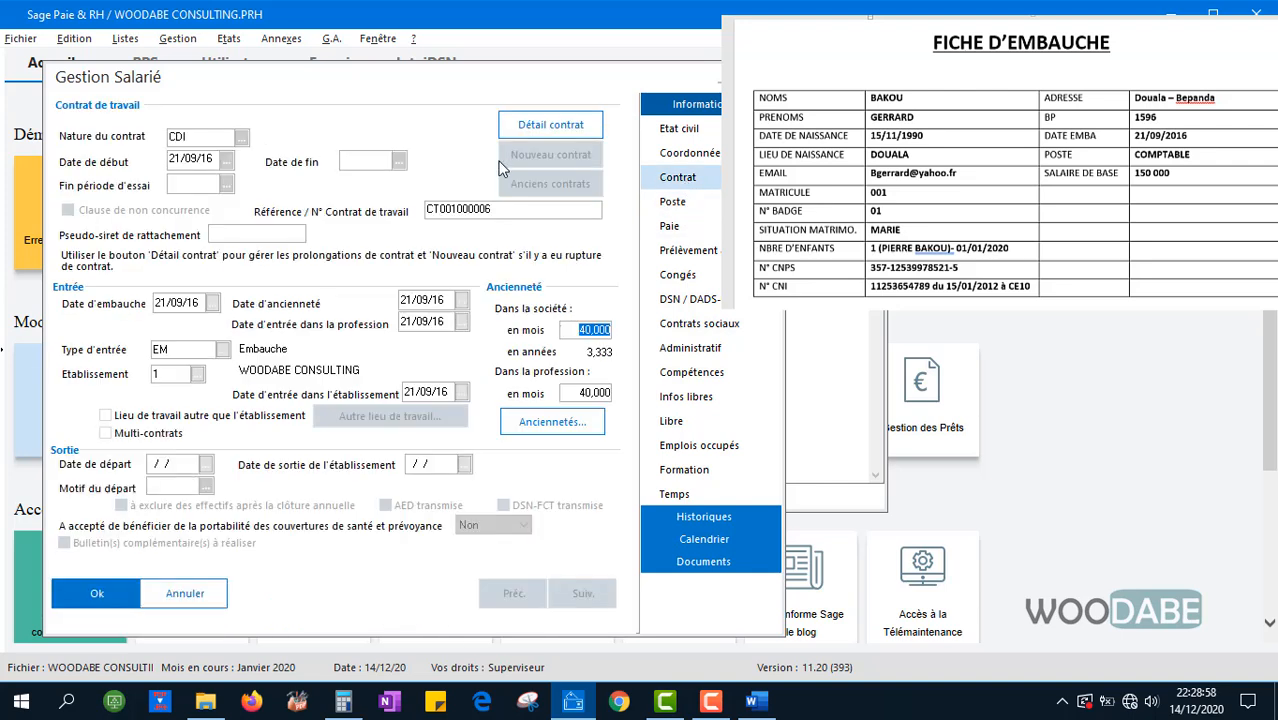
click(704, 156)
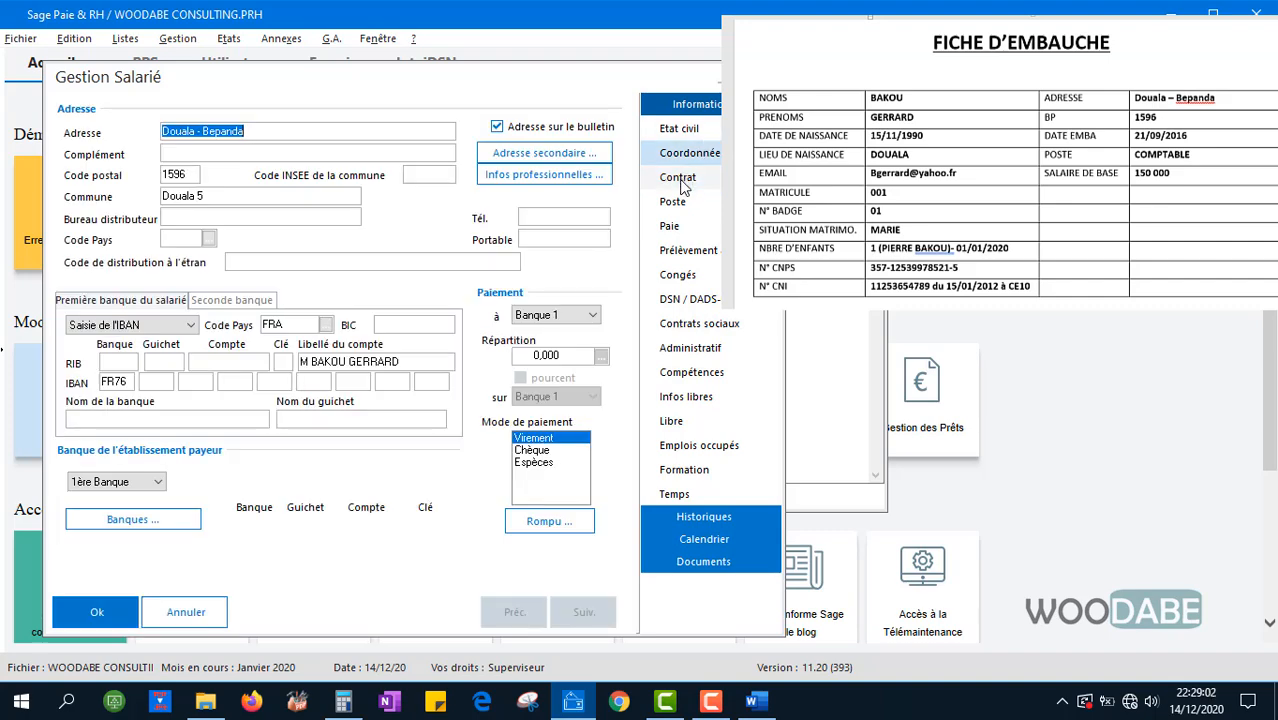
click(645, 125)
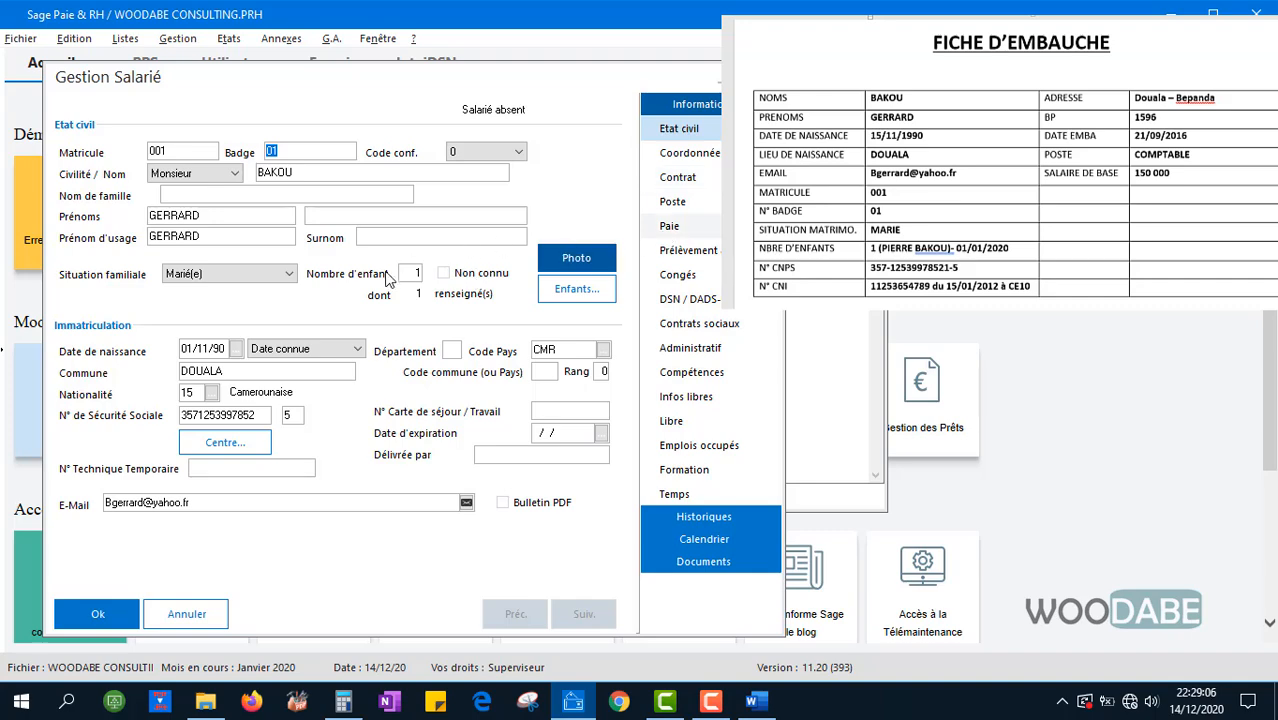
click(672, 200)
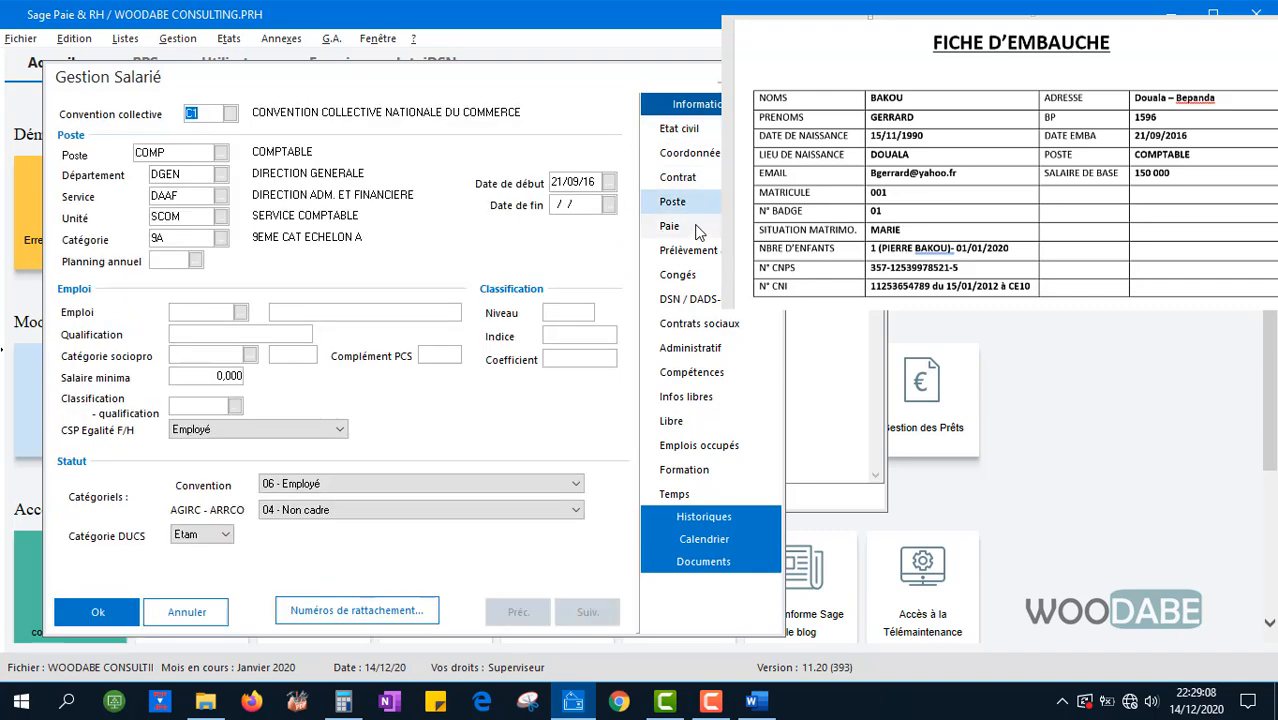
click(672, 226)
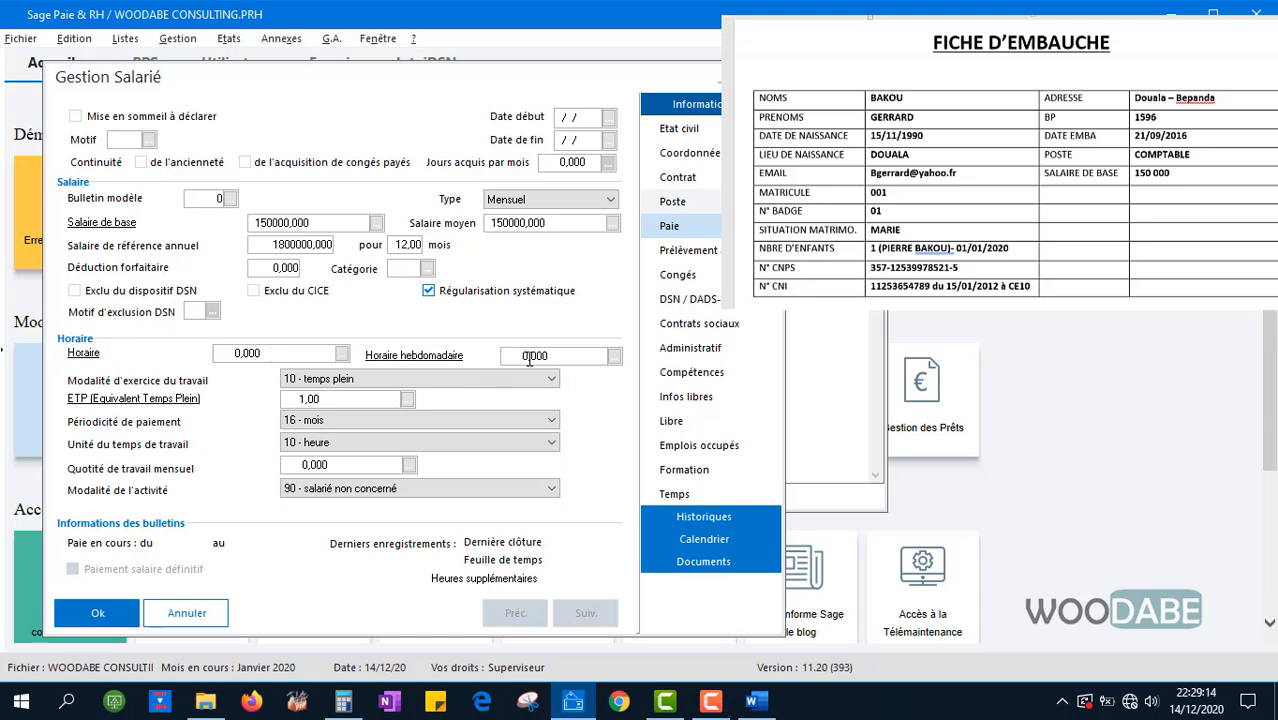
Pick HORAISOC from the Liste des constantes as the employee's Horaire basis
click(276, 354)
click(280, 355)
click(533, 354)
click(300, 353)
click(342, 355)
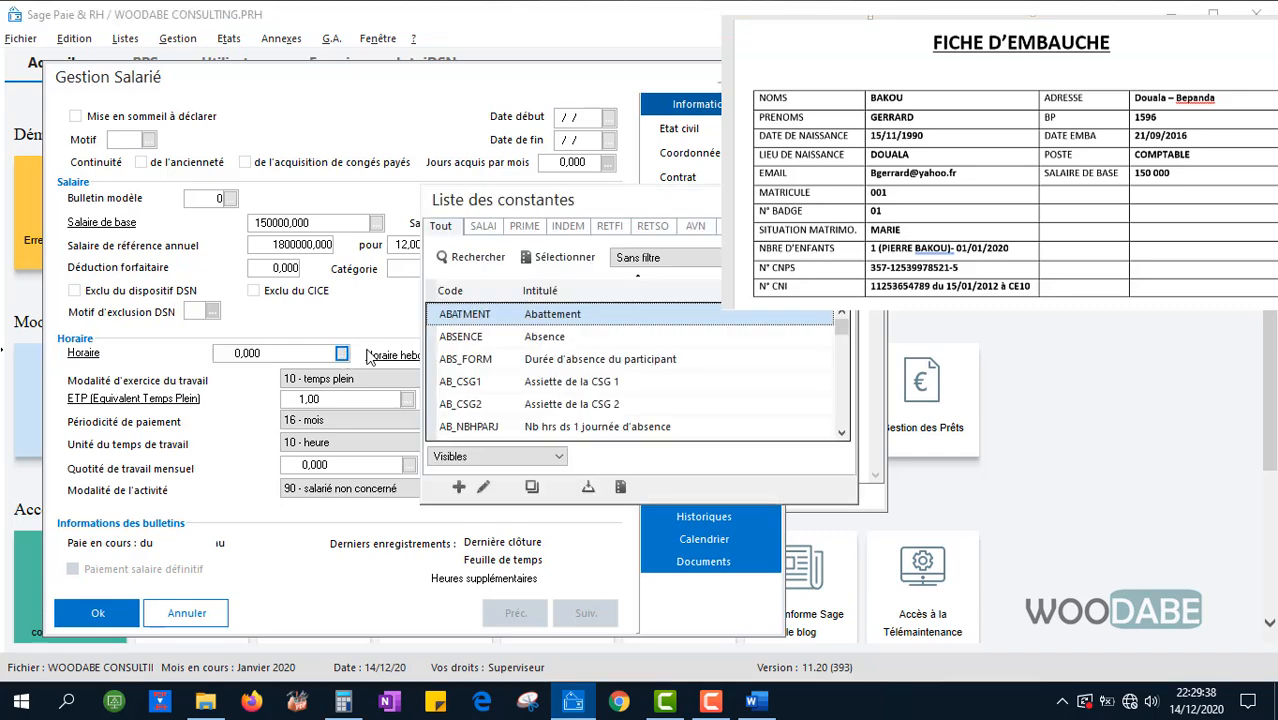
drag(527, 204, 488, 188)
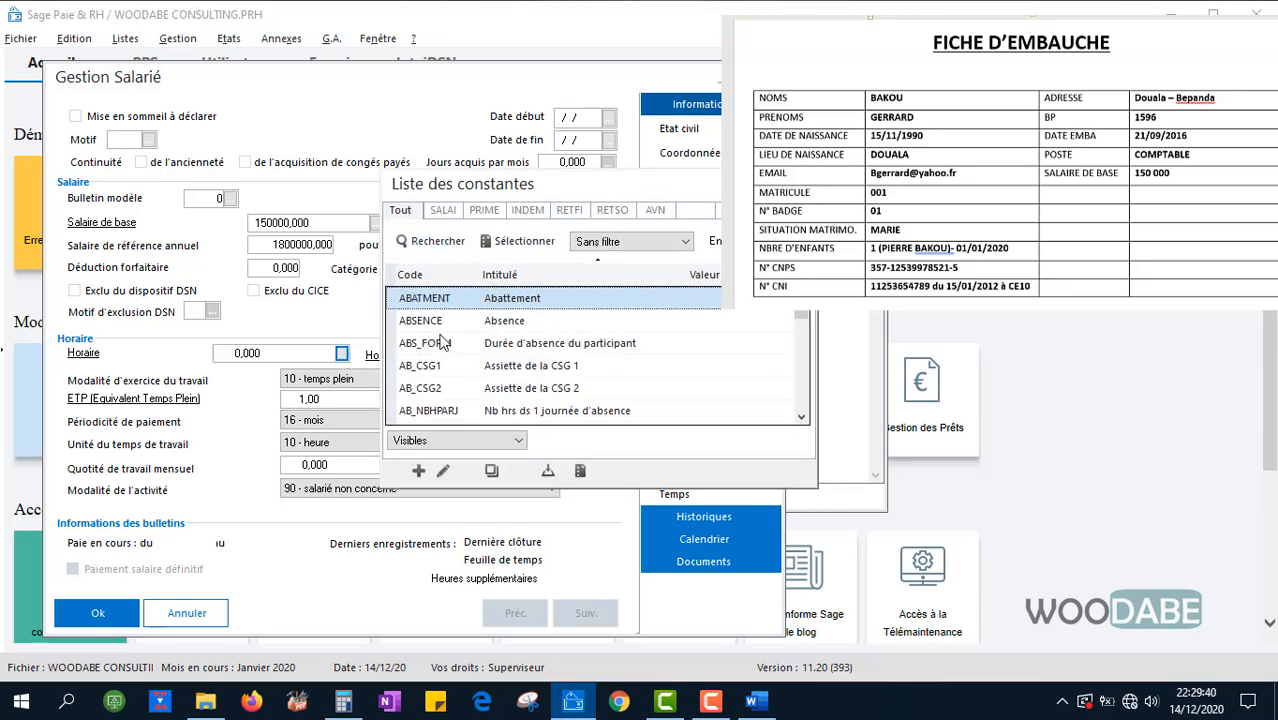
drag(804, 320, 808, 375)
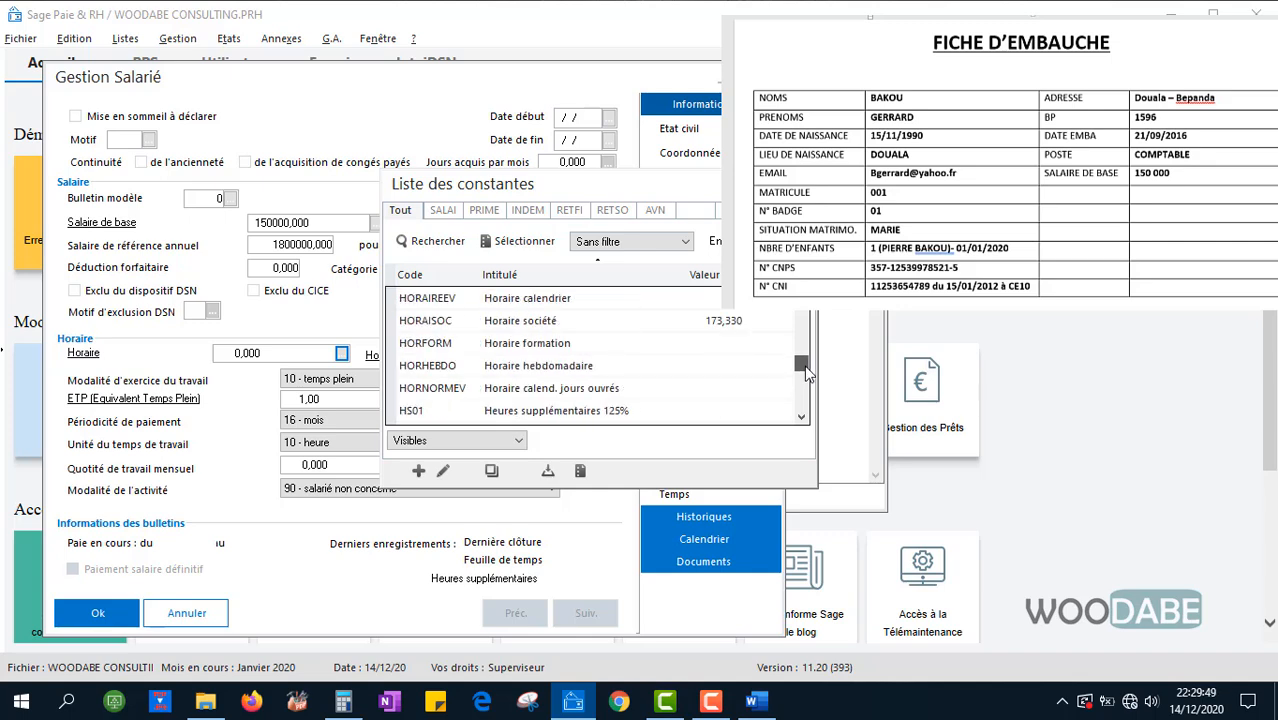
click(578, 325)
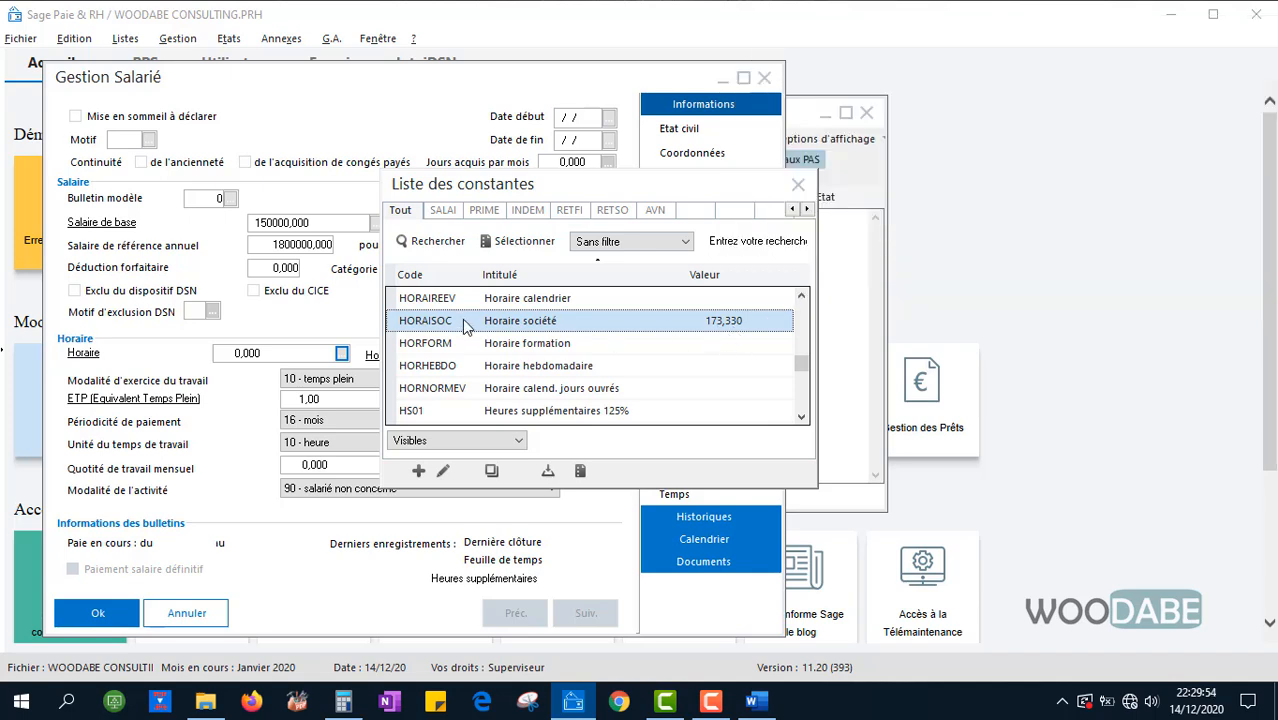
double_click(462, 319)
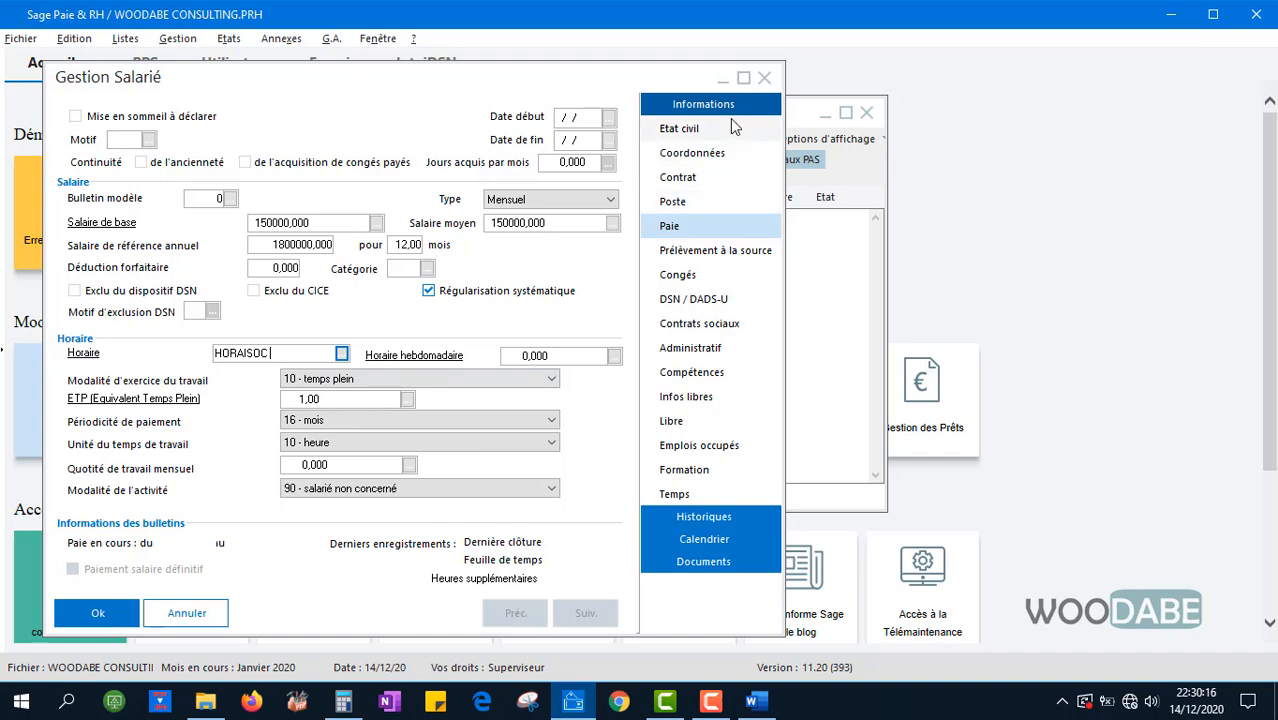
Go through the Etat civil, Coordonnées, Contrat and Poste pages, then back to Paie
click(692, 132)
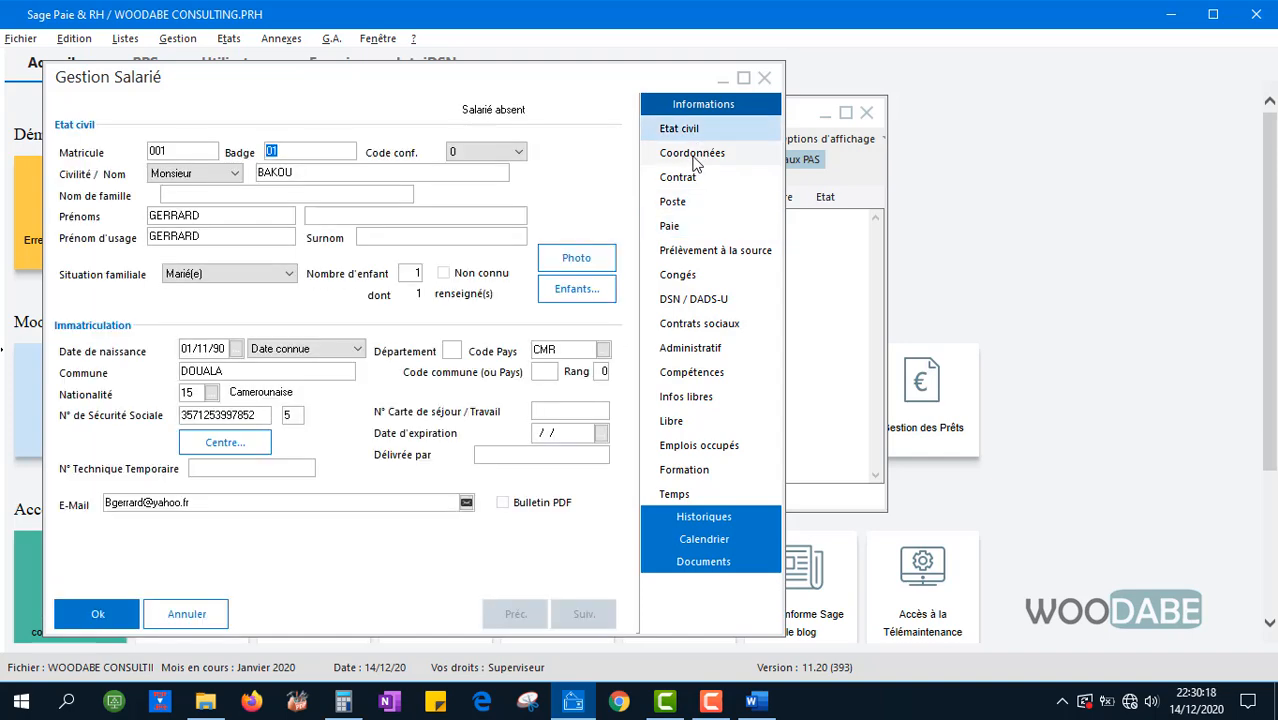
click(695, 160)
click(691, 179)
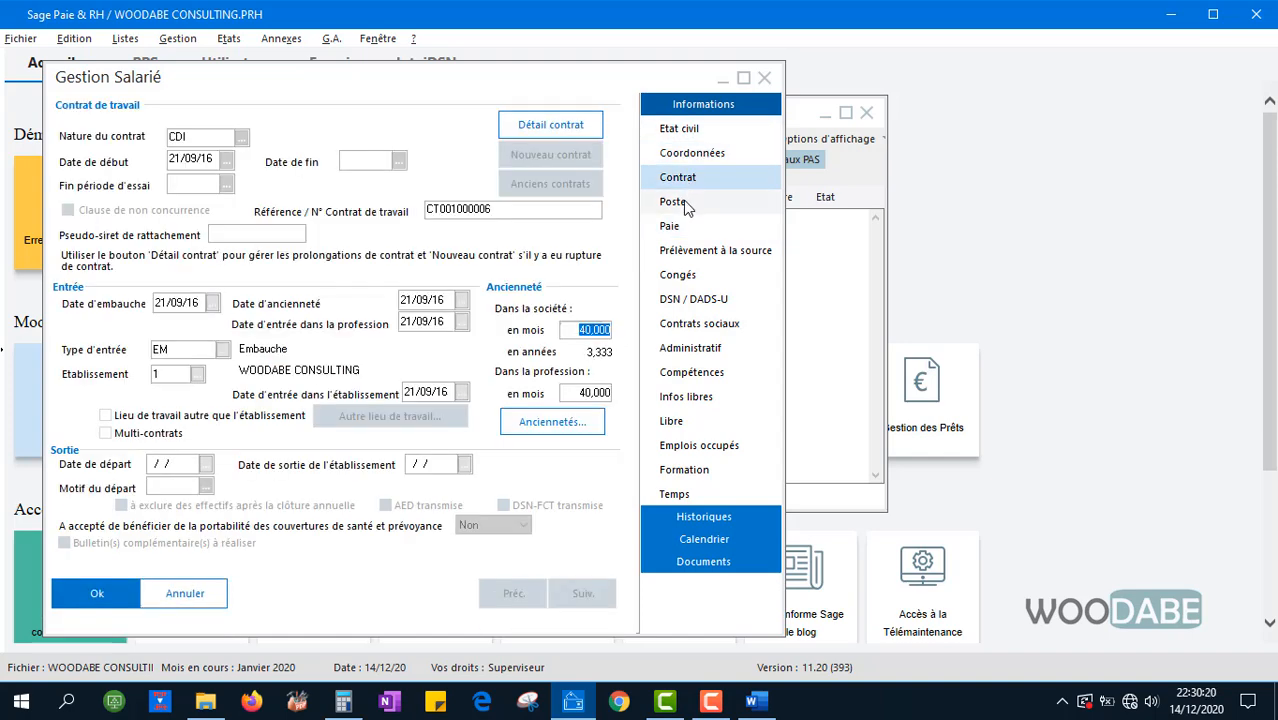
click(686, 205)
click(683, 230)
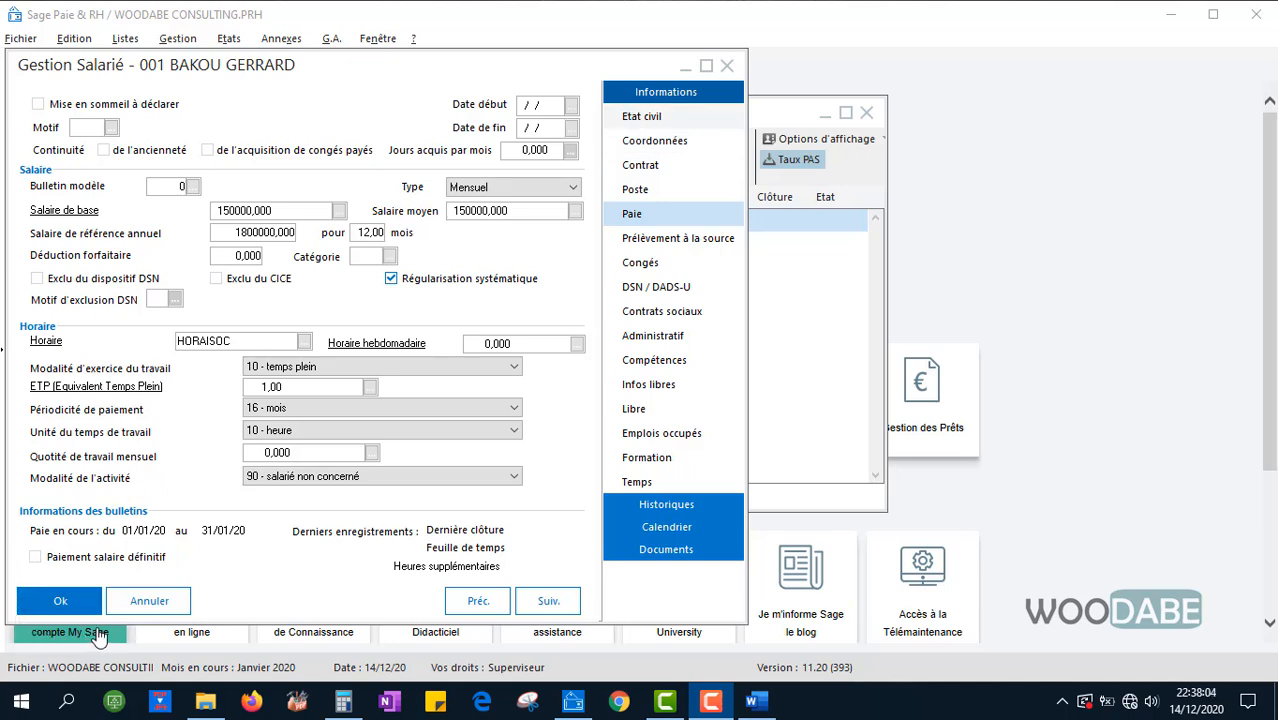
Save employee 001 with Ok and start a blank new-employee form via Créer
click(52, 605)
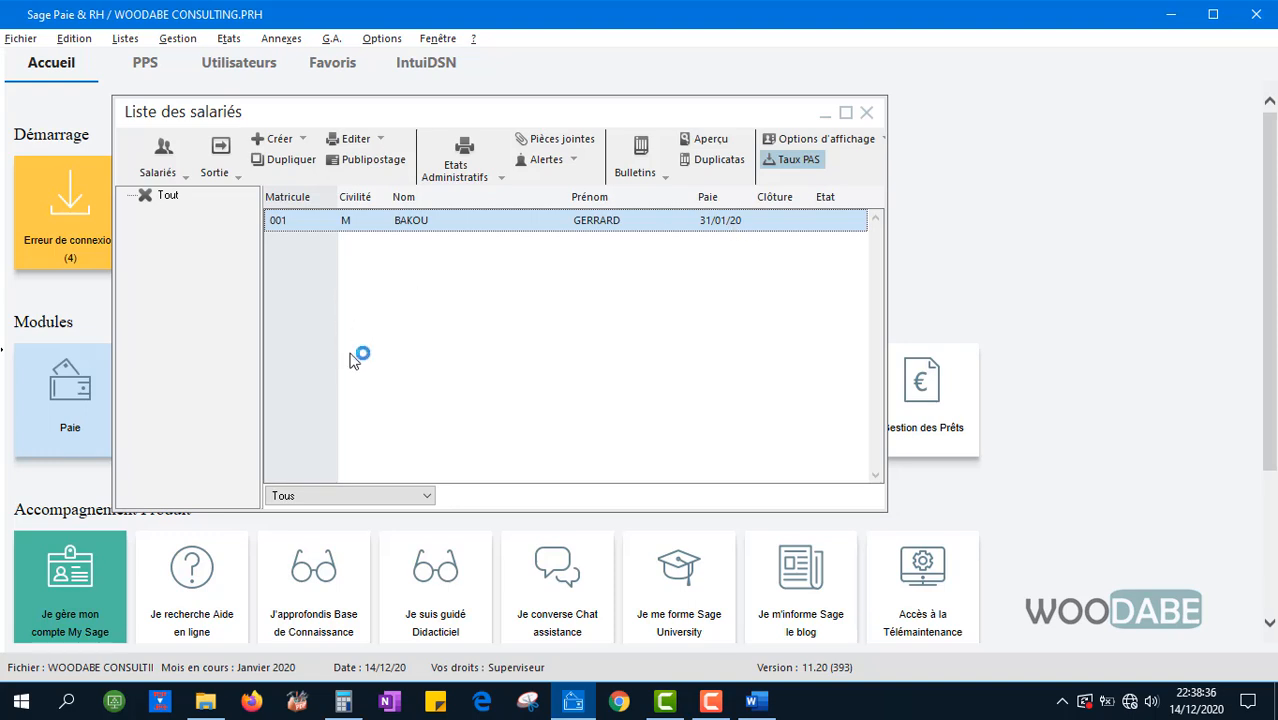
click(270, 145)
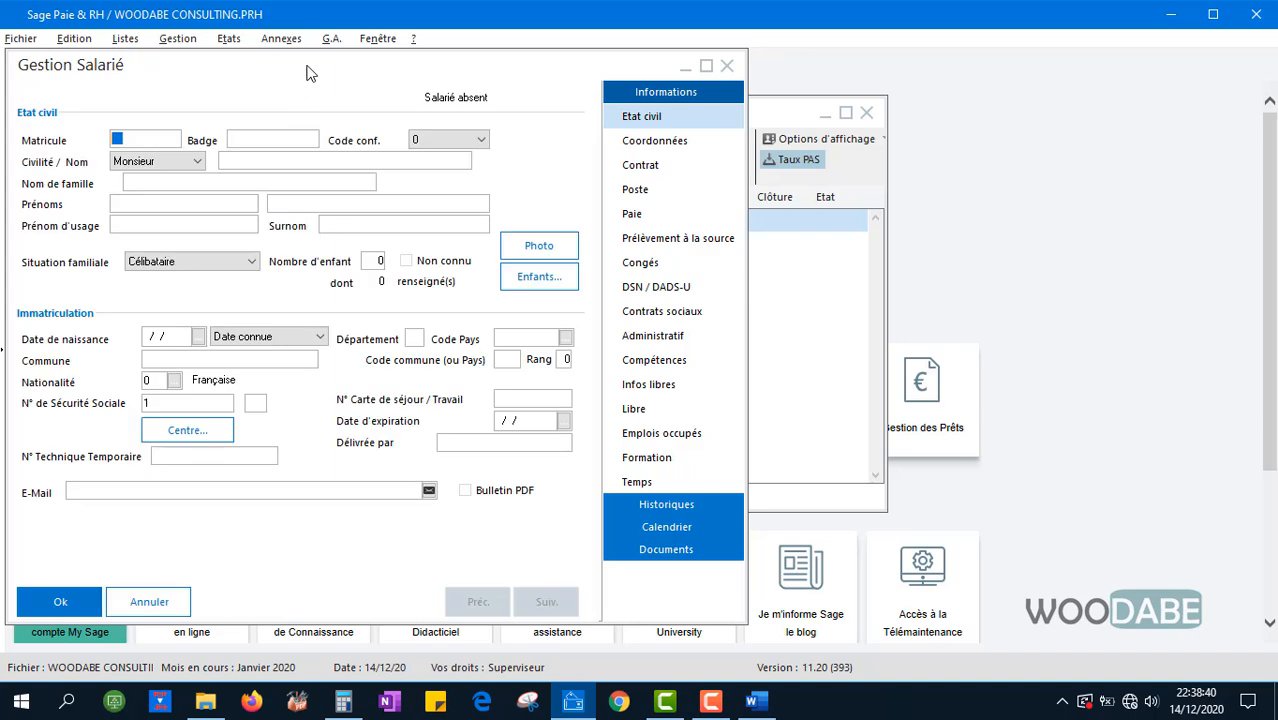
drag(317, 67, 366, 72)
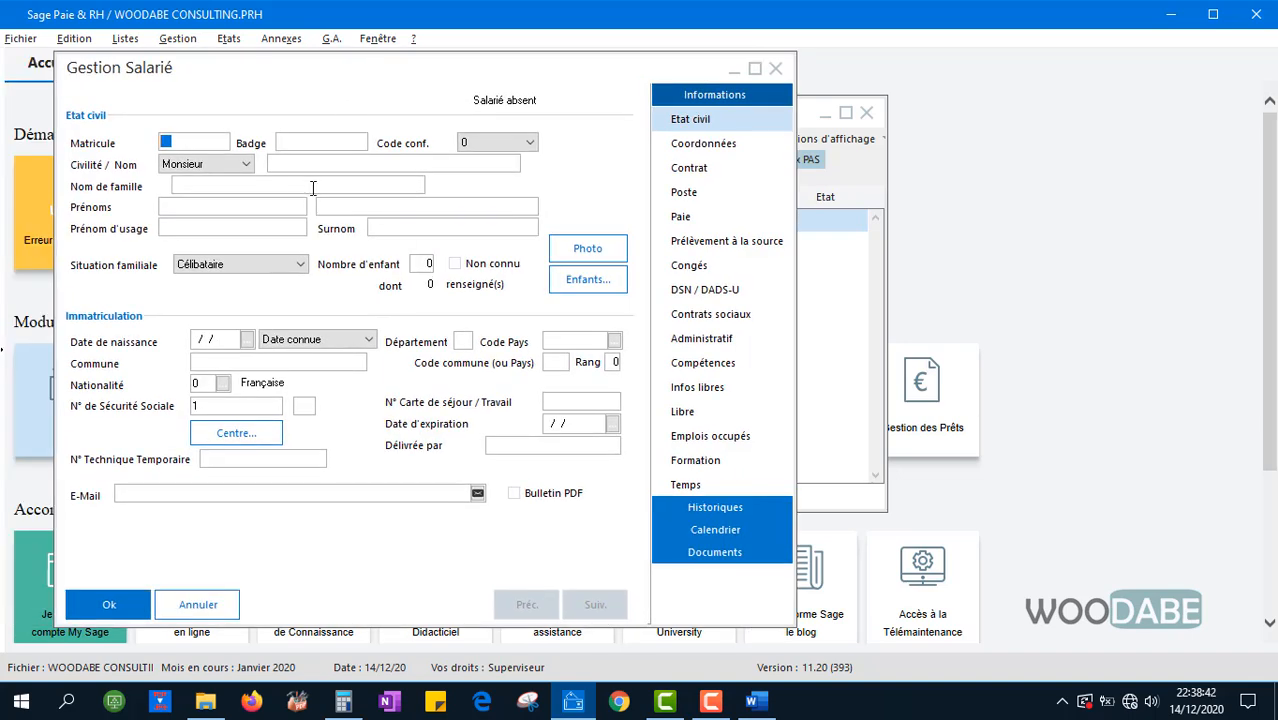